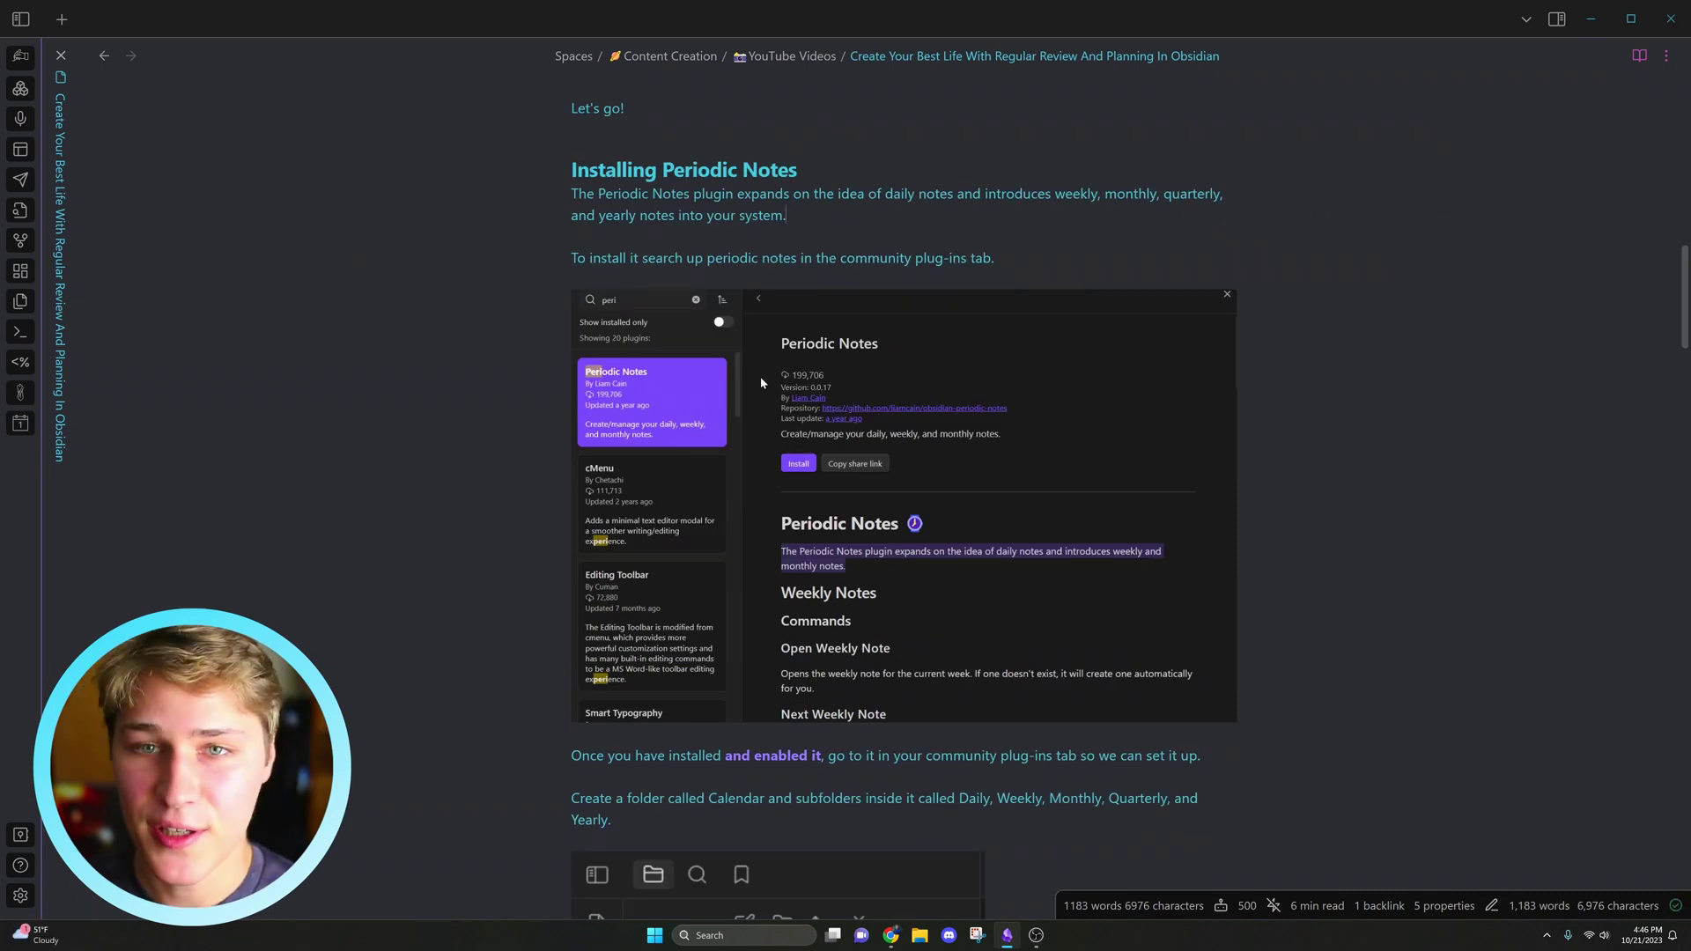
- Read through the Periodic Notes setup section, covering the Calendar subfolders and the format and folder settings for daily through yearly notes
{"action": "left_click_drag", "start_coordinate": [1043, 797], "coordinate": [749, 862]}
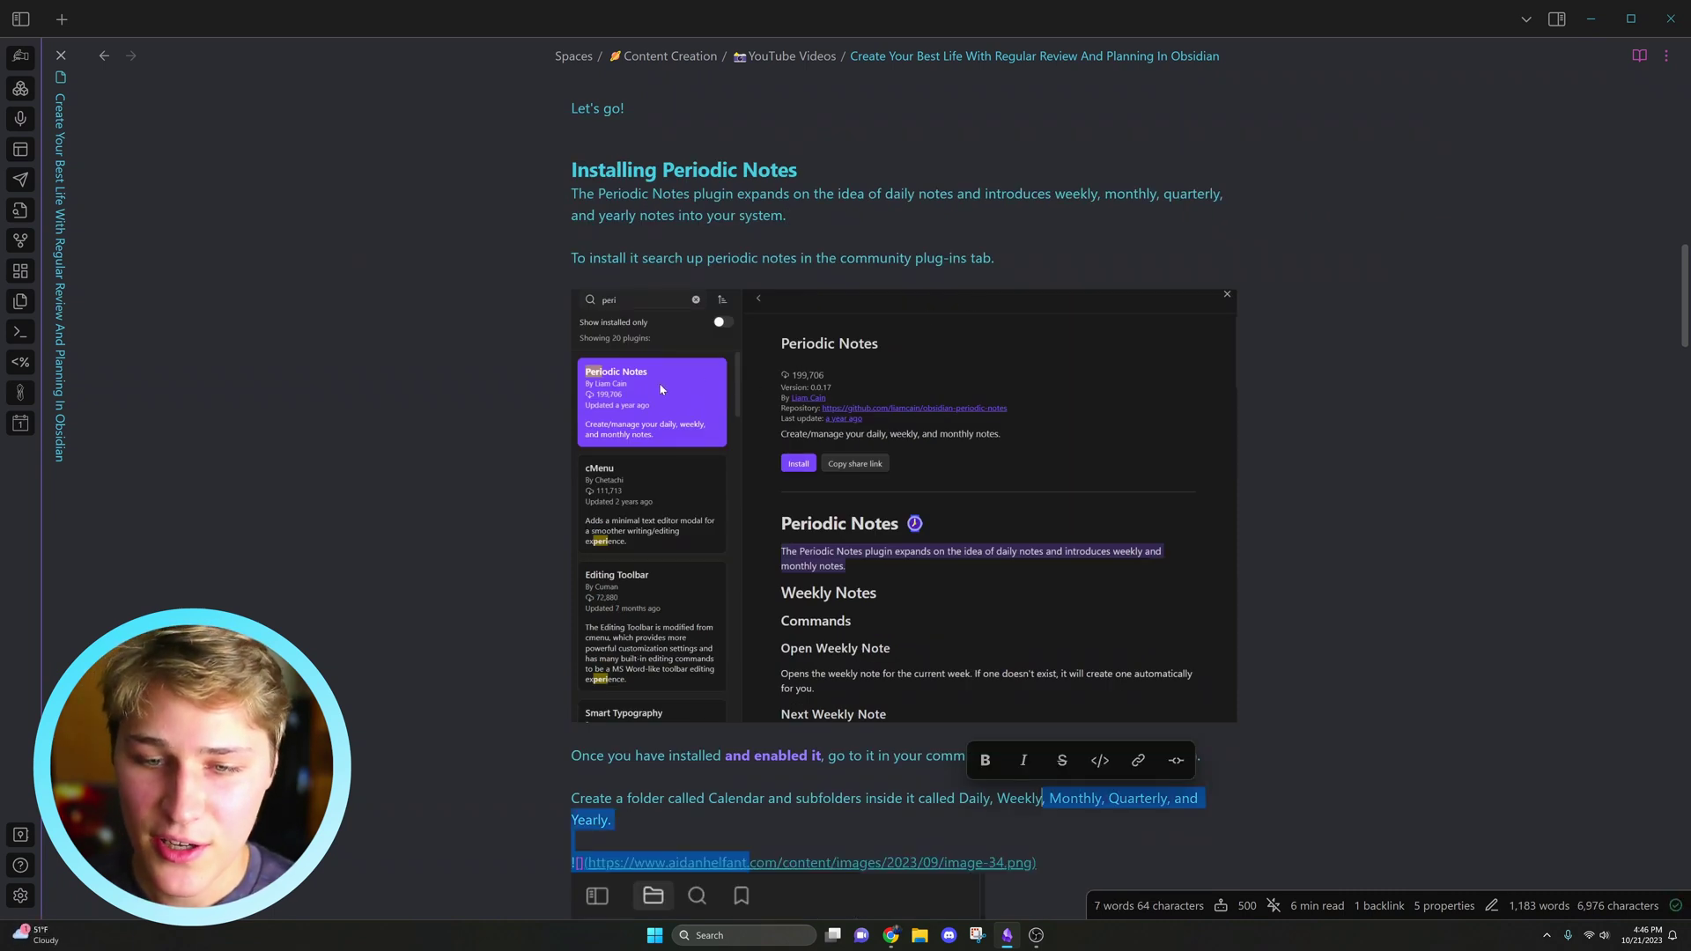
{"action": "scroll", "coordinate": [748, 493], "scroll_direction": "down", "scroll_amount": 4}
{"action": "left_click", "coordinate": [716, 270]}
{"action": "scroll", "coordinate": [717, 270], "scroll_direction": "down", "scroll_amount": 3}
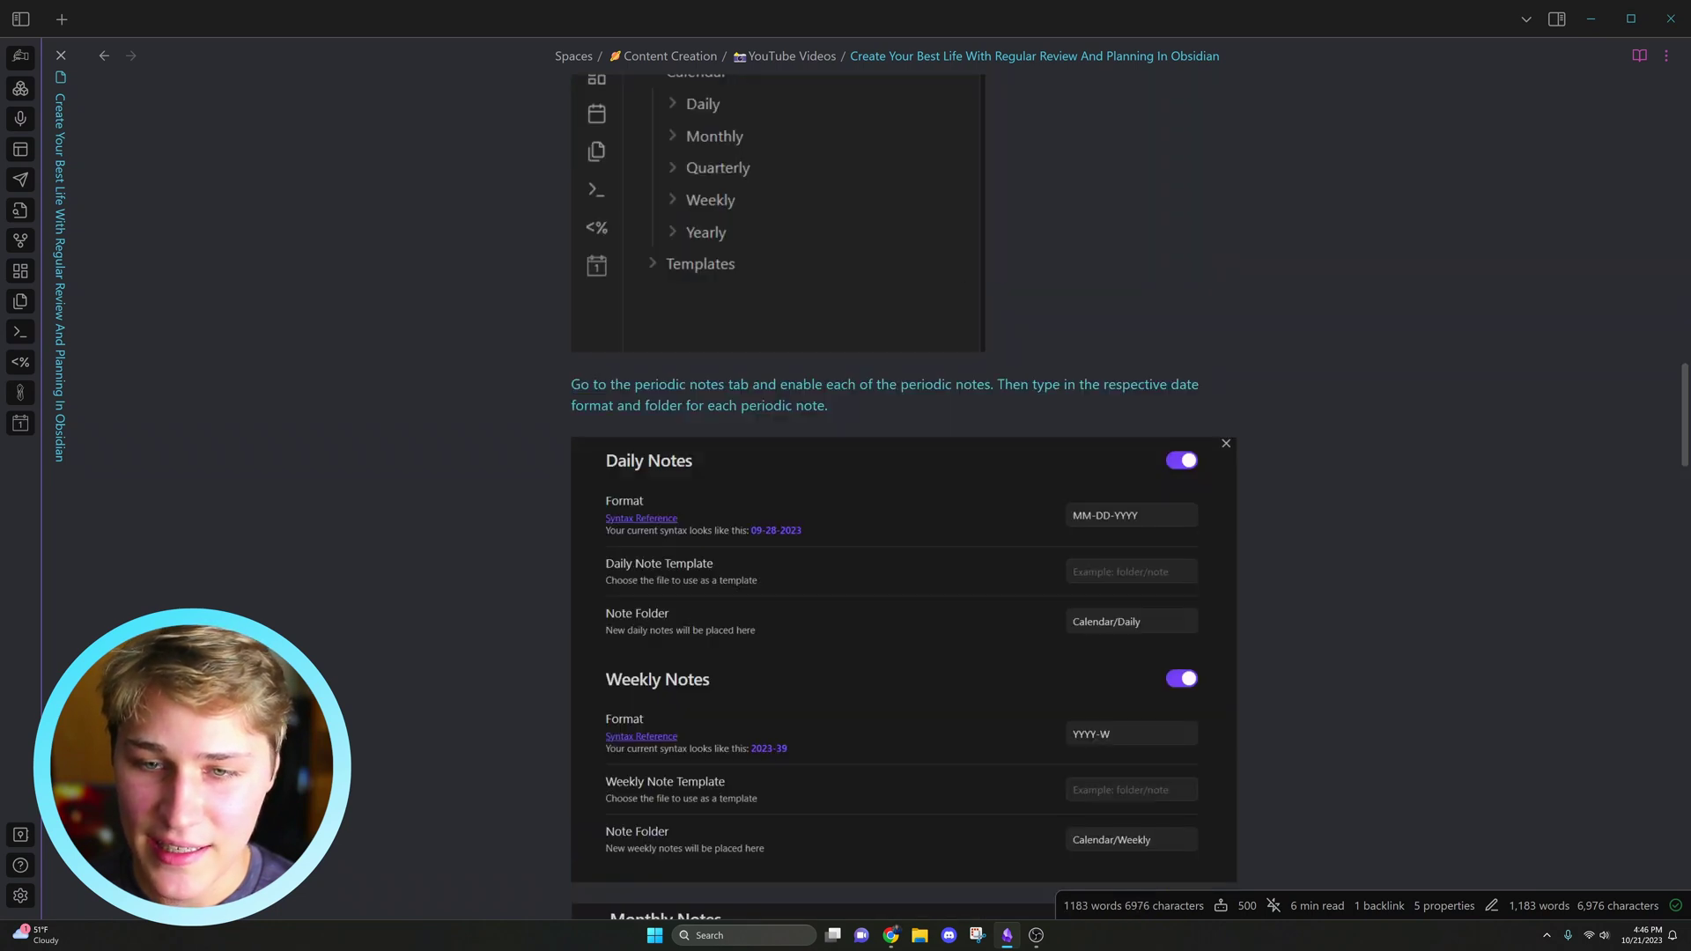
{"action": "scroll", "coordinate": [717, 269], "scroll_direction": "up", "scroll_amount": 3}
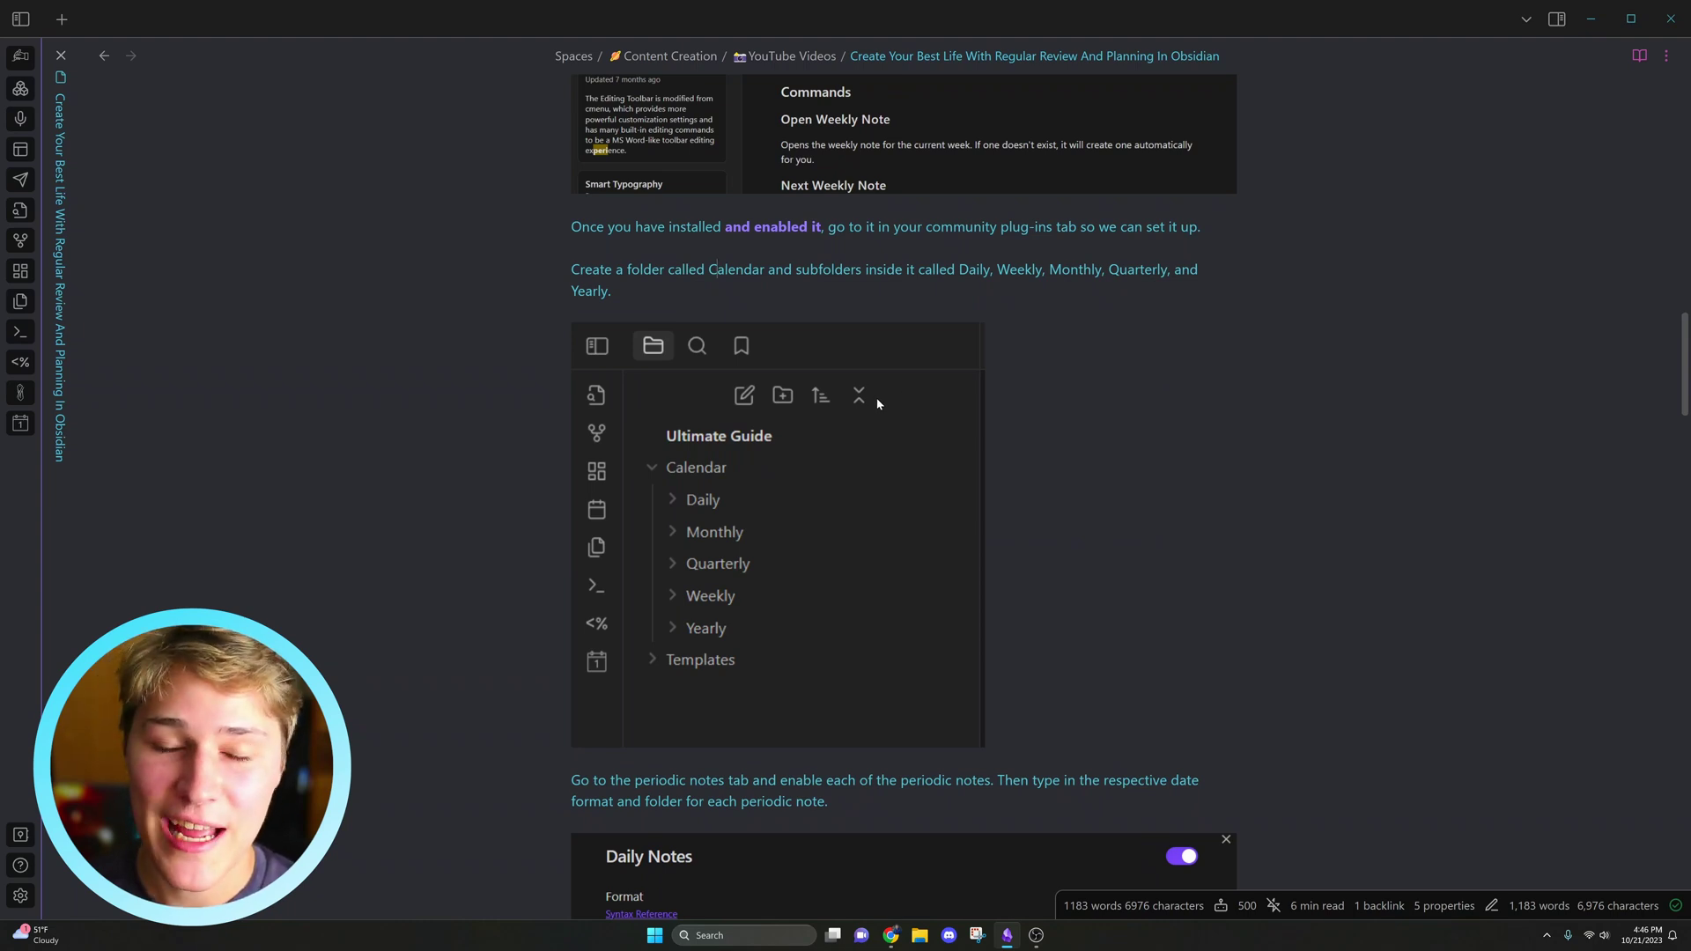
{"action": "scroll", "coordinate": [877, 403], "scroll_direction": "down", "scroll_amount": 2}
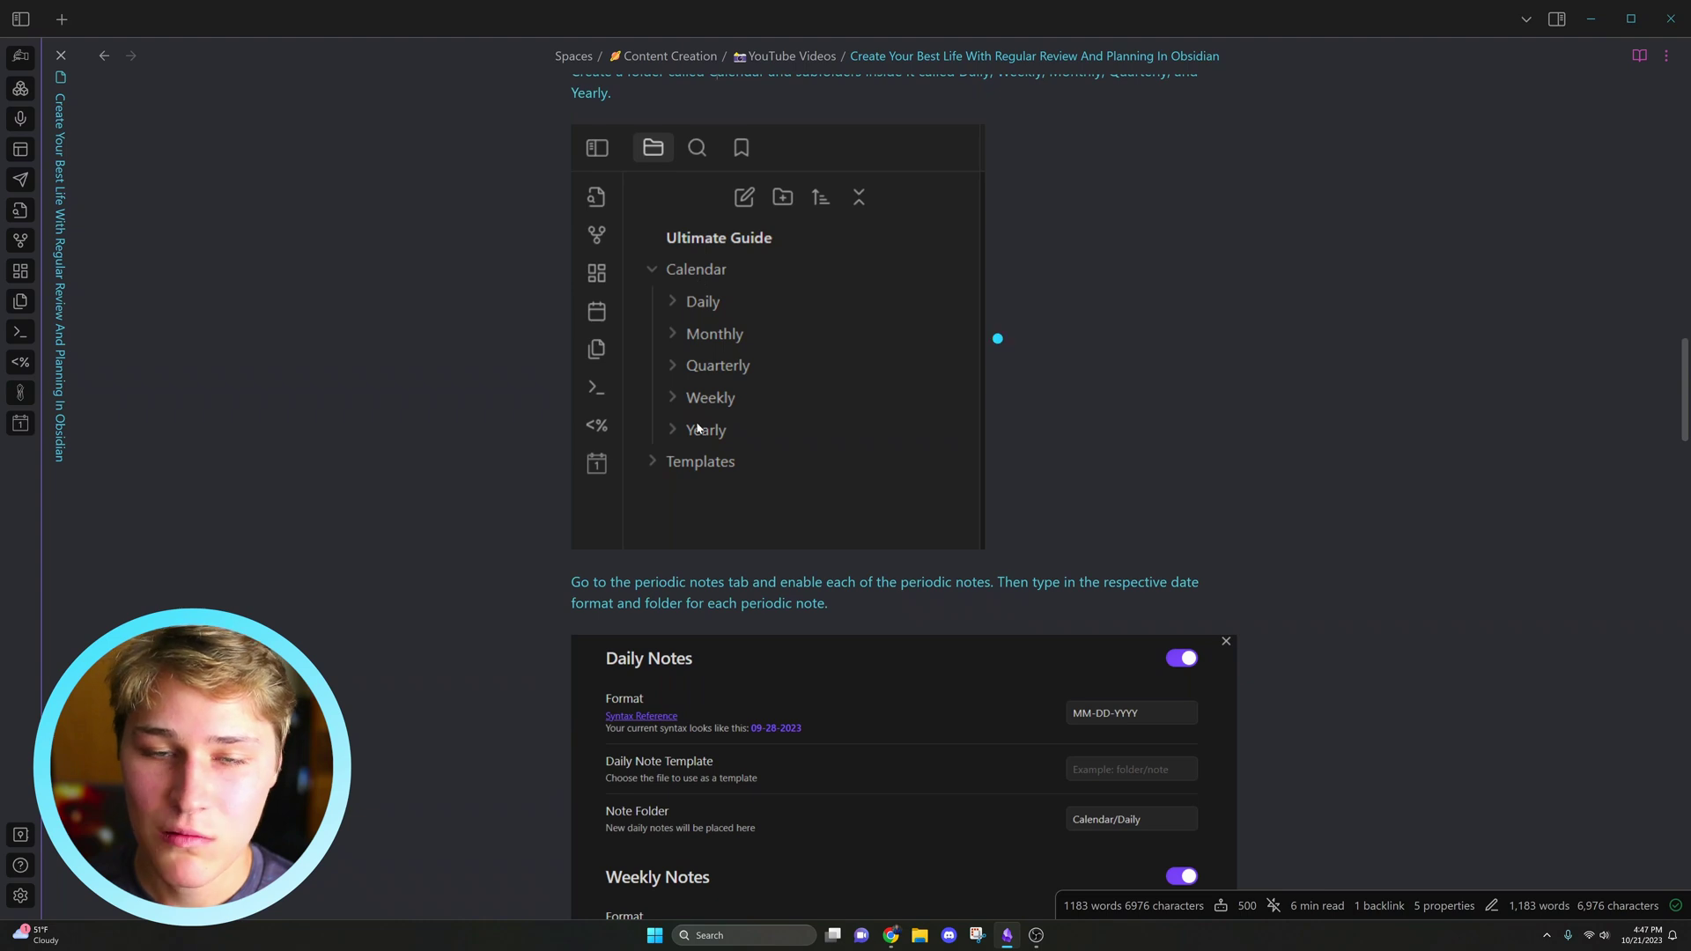
{"action": "scroll", "coordinate": [781, 271], "scroll_direction": "down", "scroll_amount": 3}
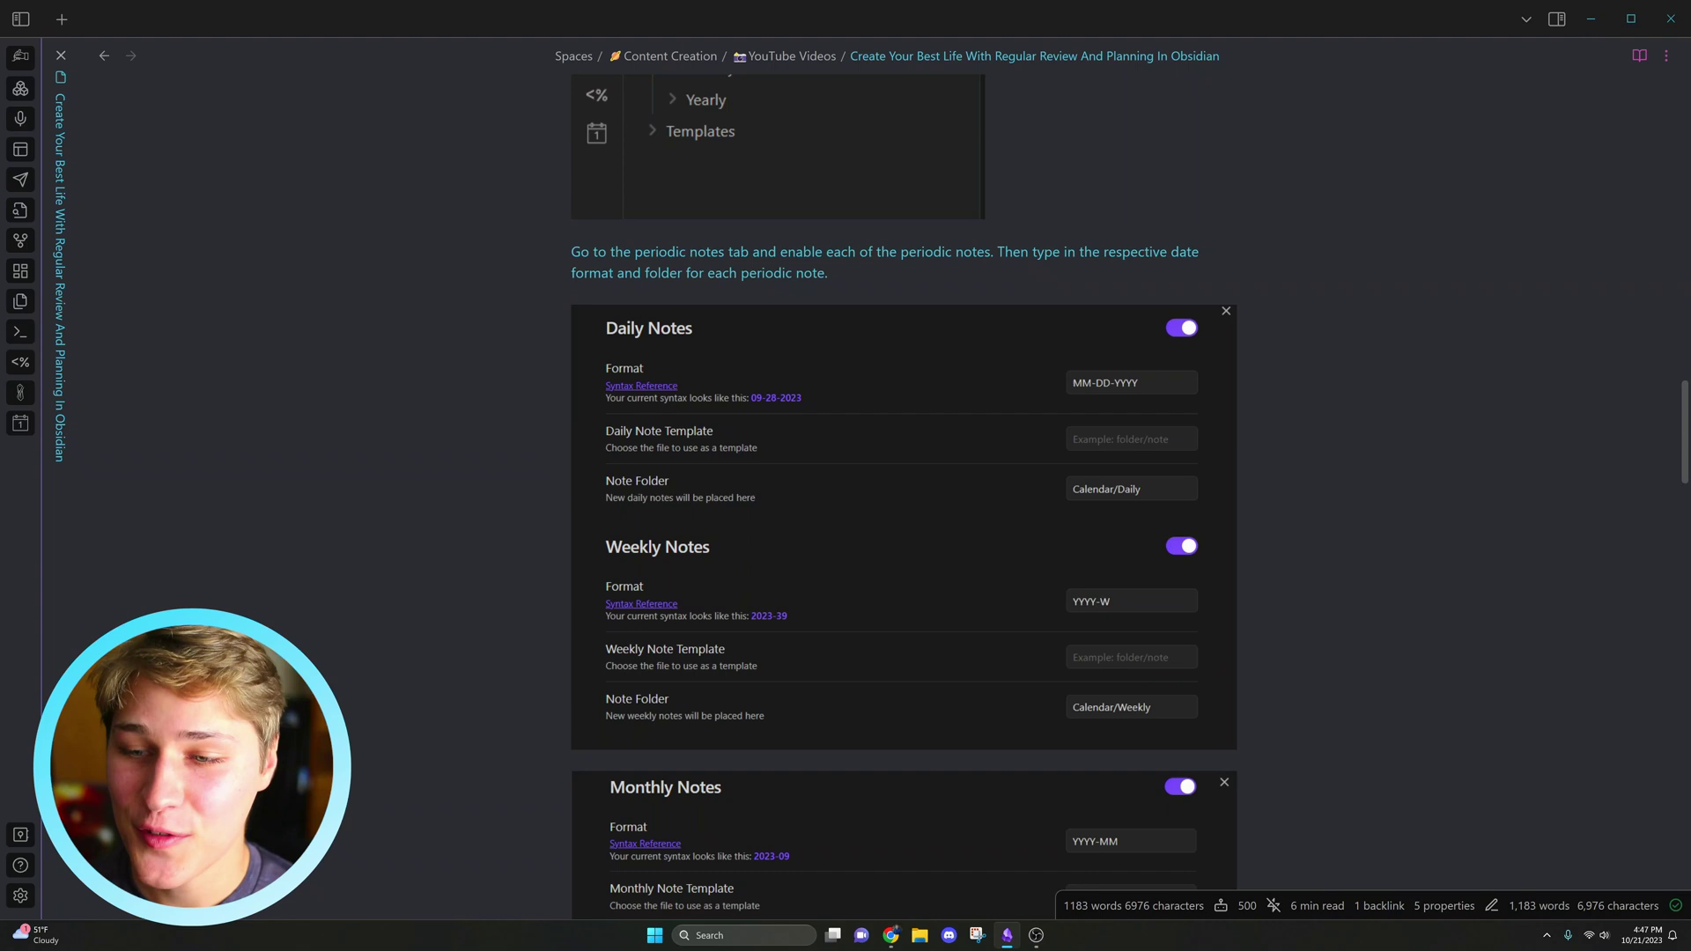
{"action": "scroll", "coordinate": [1086, 181], "scroll_direction": "down", "scroll_amount": 2}
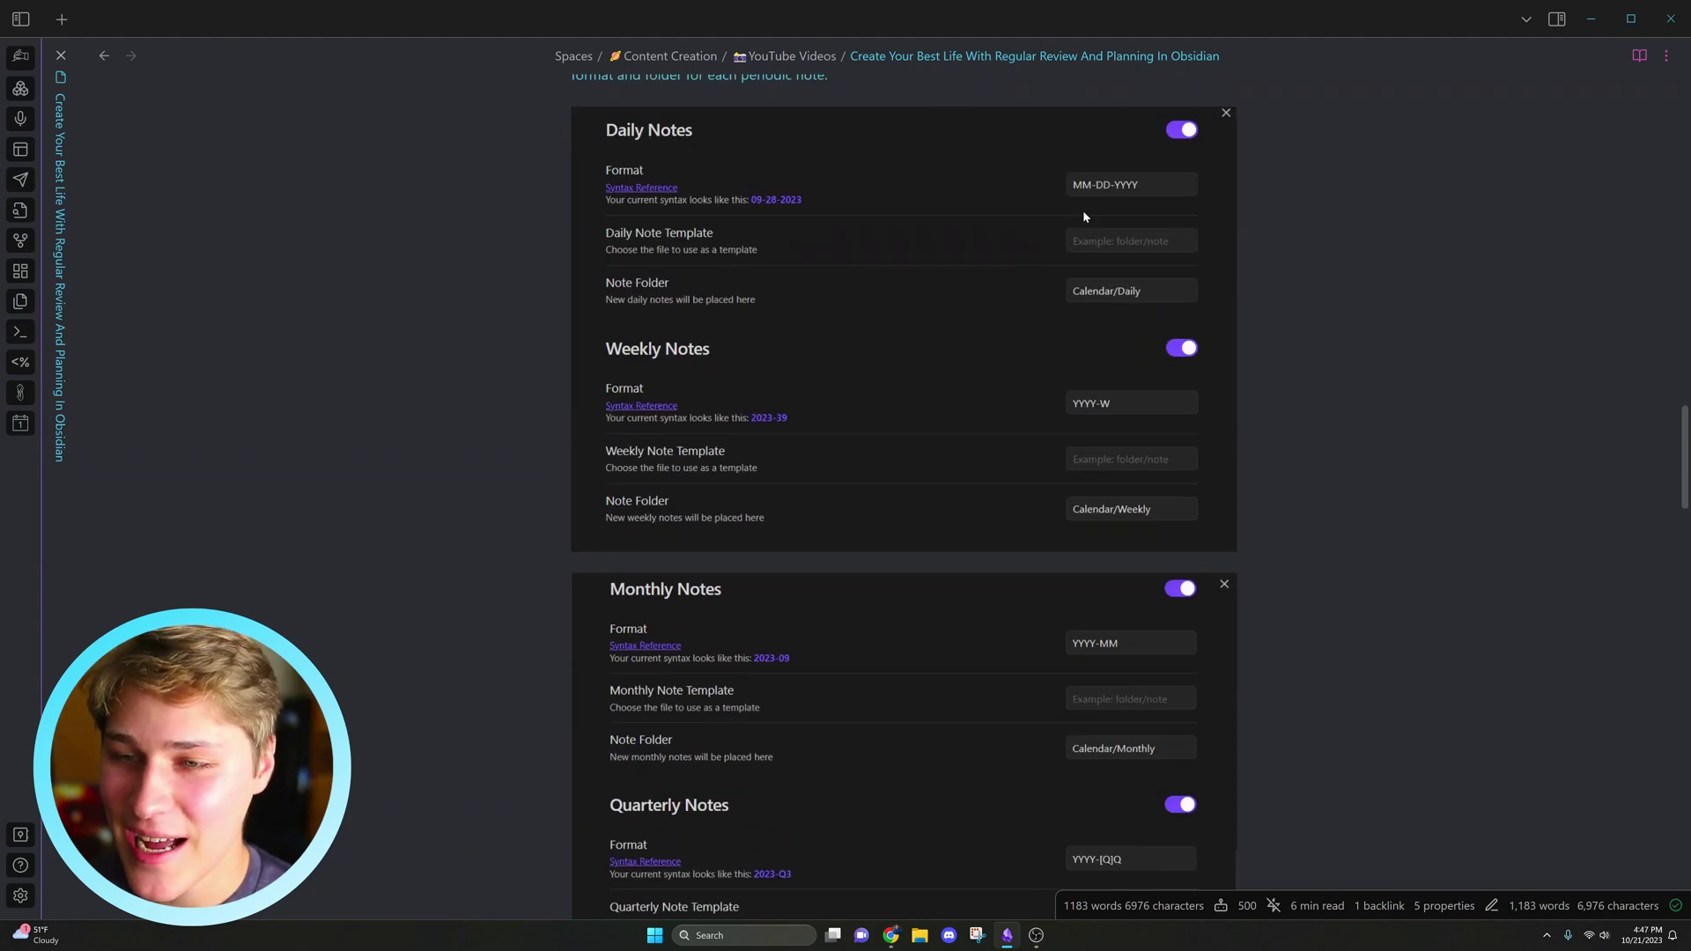
{"action": "scroll", "coordinate": [1083, 216], "scroll_direction": "down", "scroll_amount": 3}
{"action": "scroll", "coordinate": [1084, 219], "scroll_direction": "down", "scroll_amount": 3}
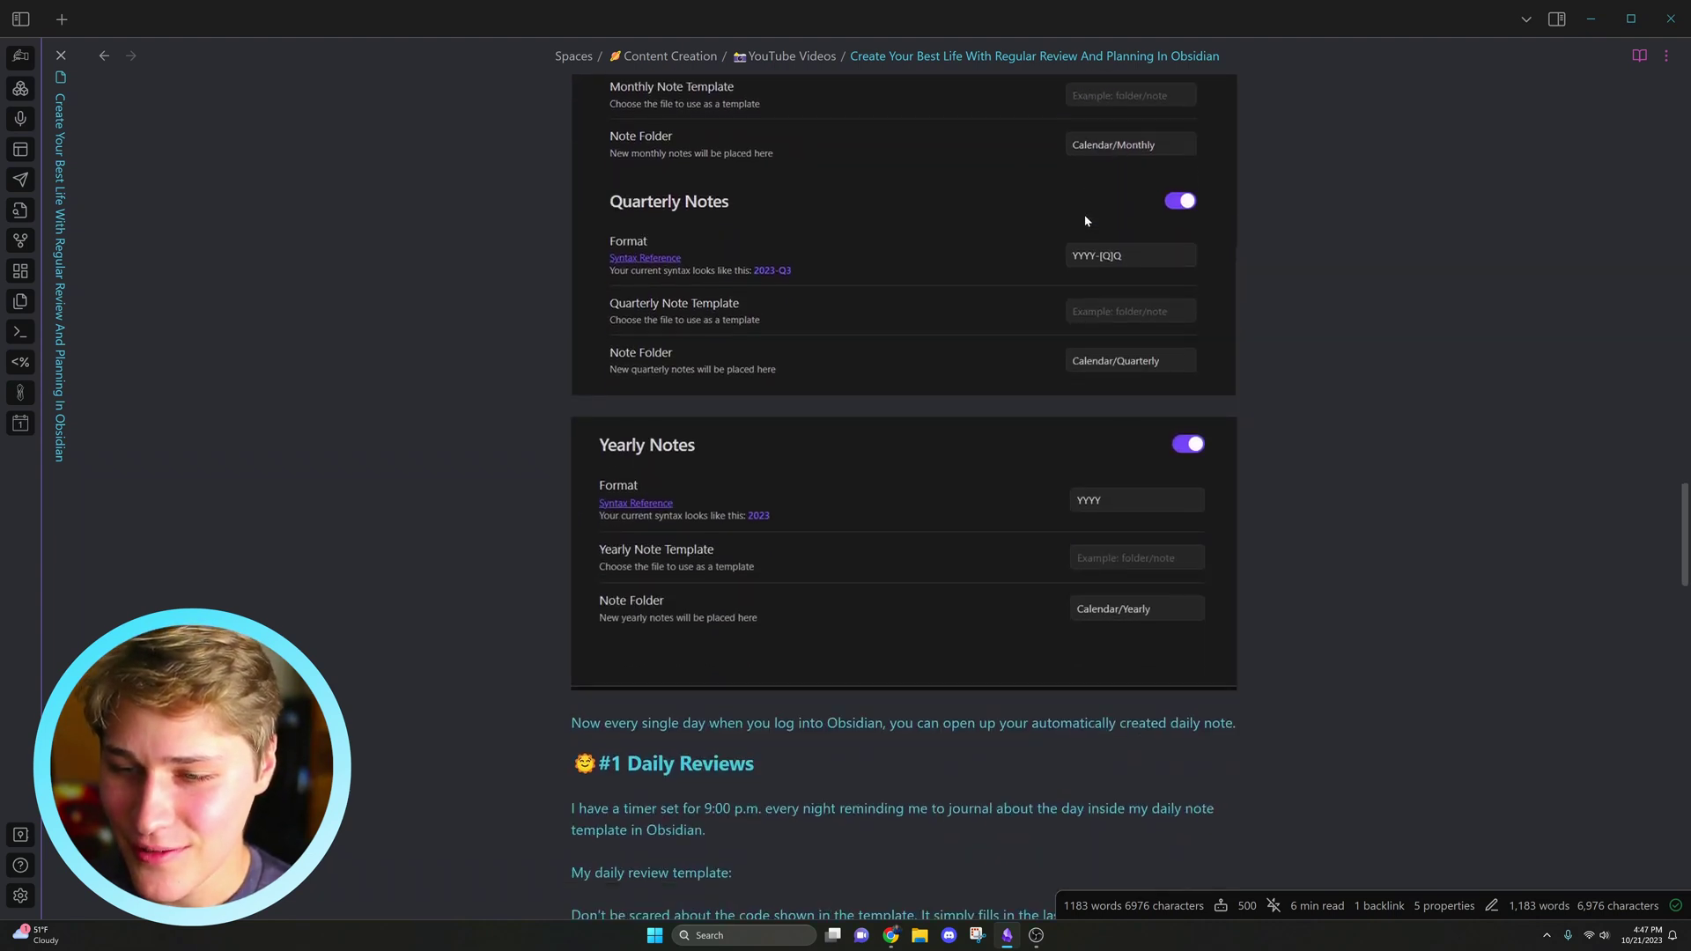
{"action": "scroll", "coordinate": [1084, 218], "scroll_direction": "down", "scroll_amount": 3}
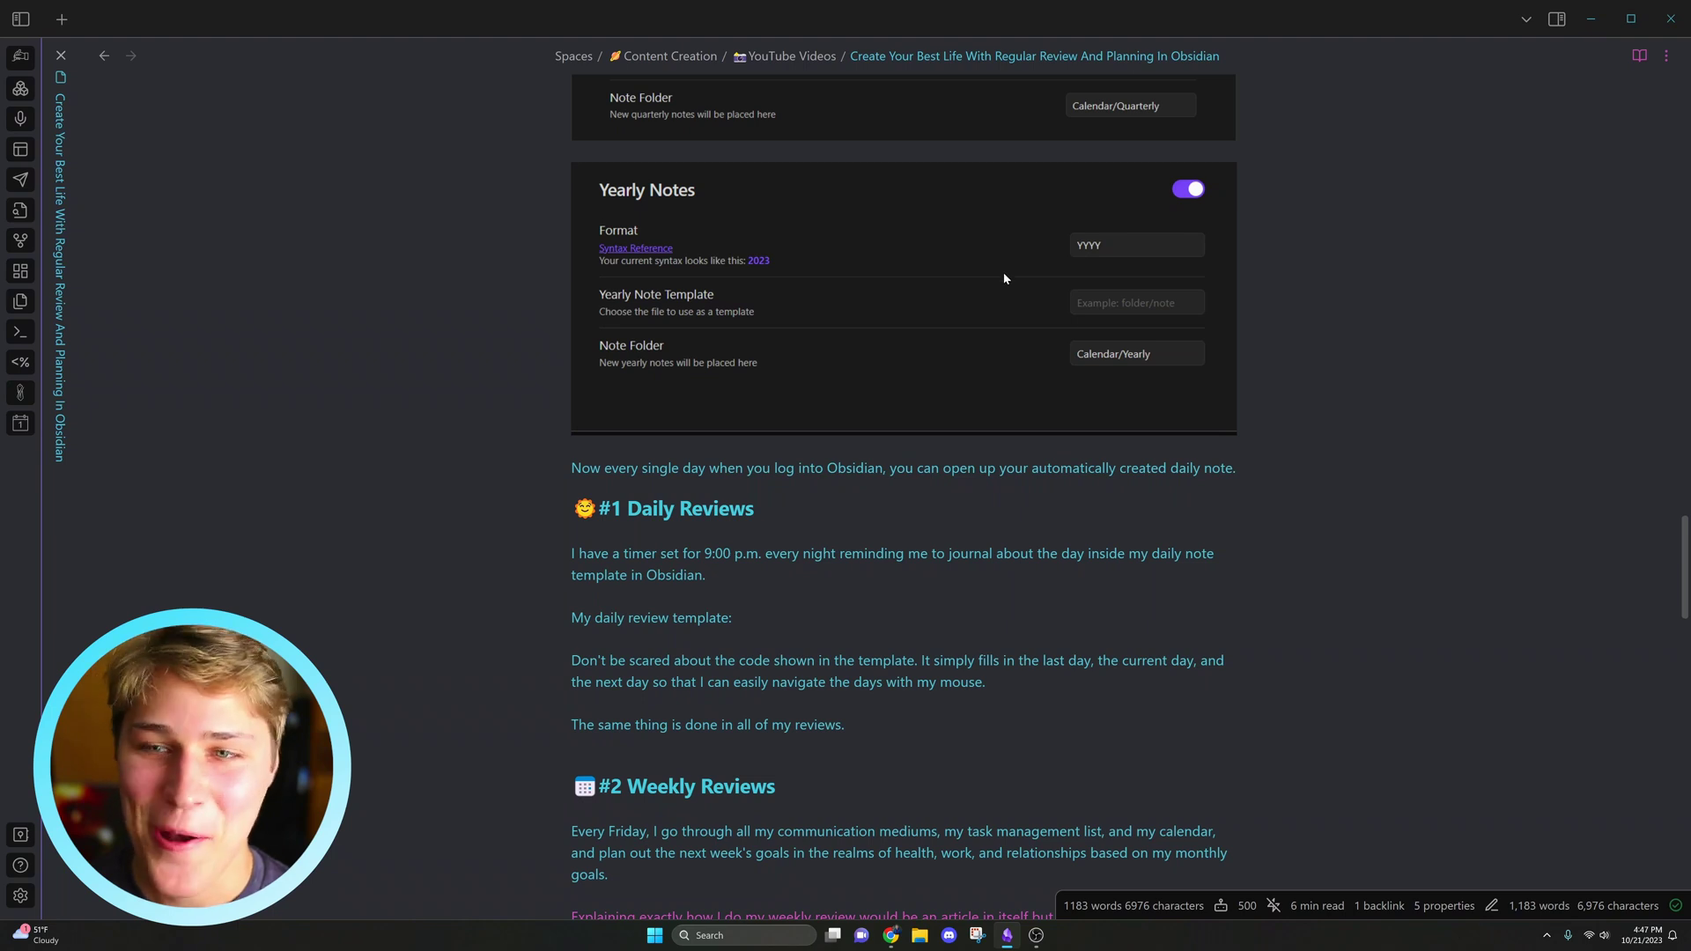
{"action": "scroll", "coordinate": [1000, 277], "scroll_direction": "down", "scroll_amount": 2}
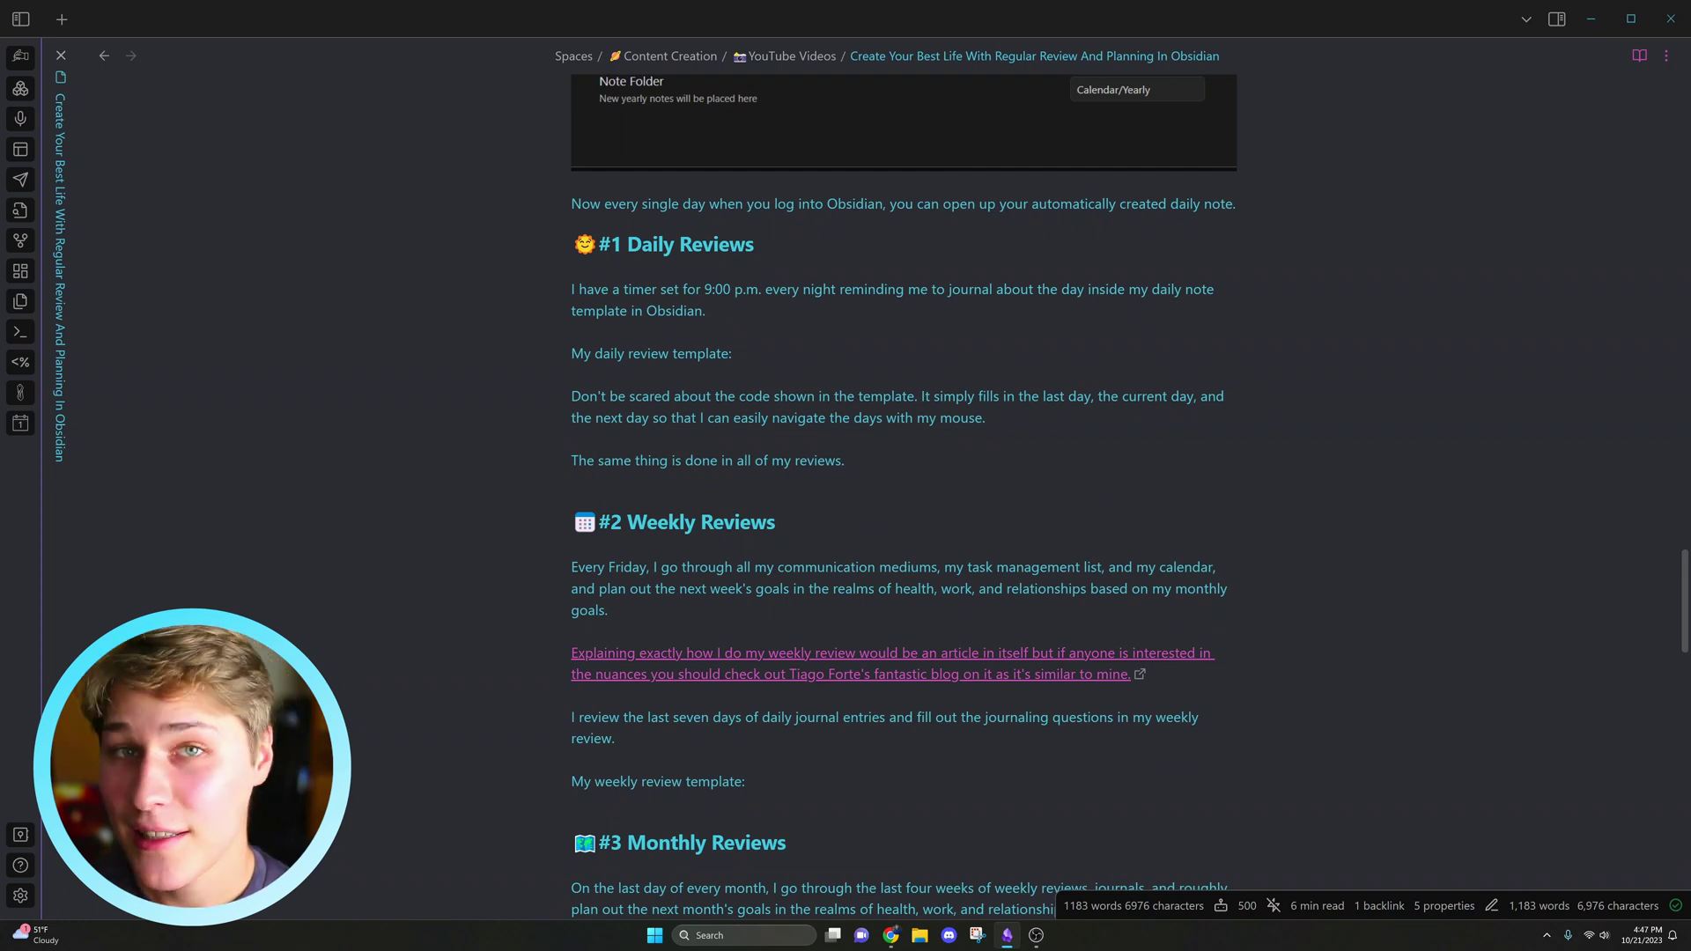
- Find the Daily Review template note and open it in a split pane beside the current note
{"action": "key", "text": "ctrl+o"}
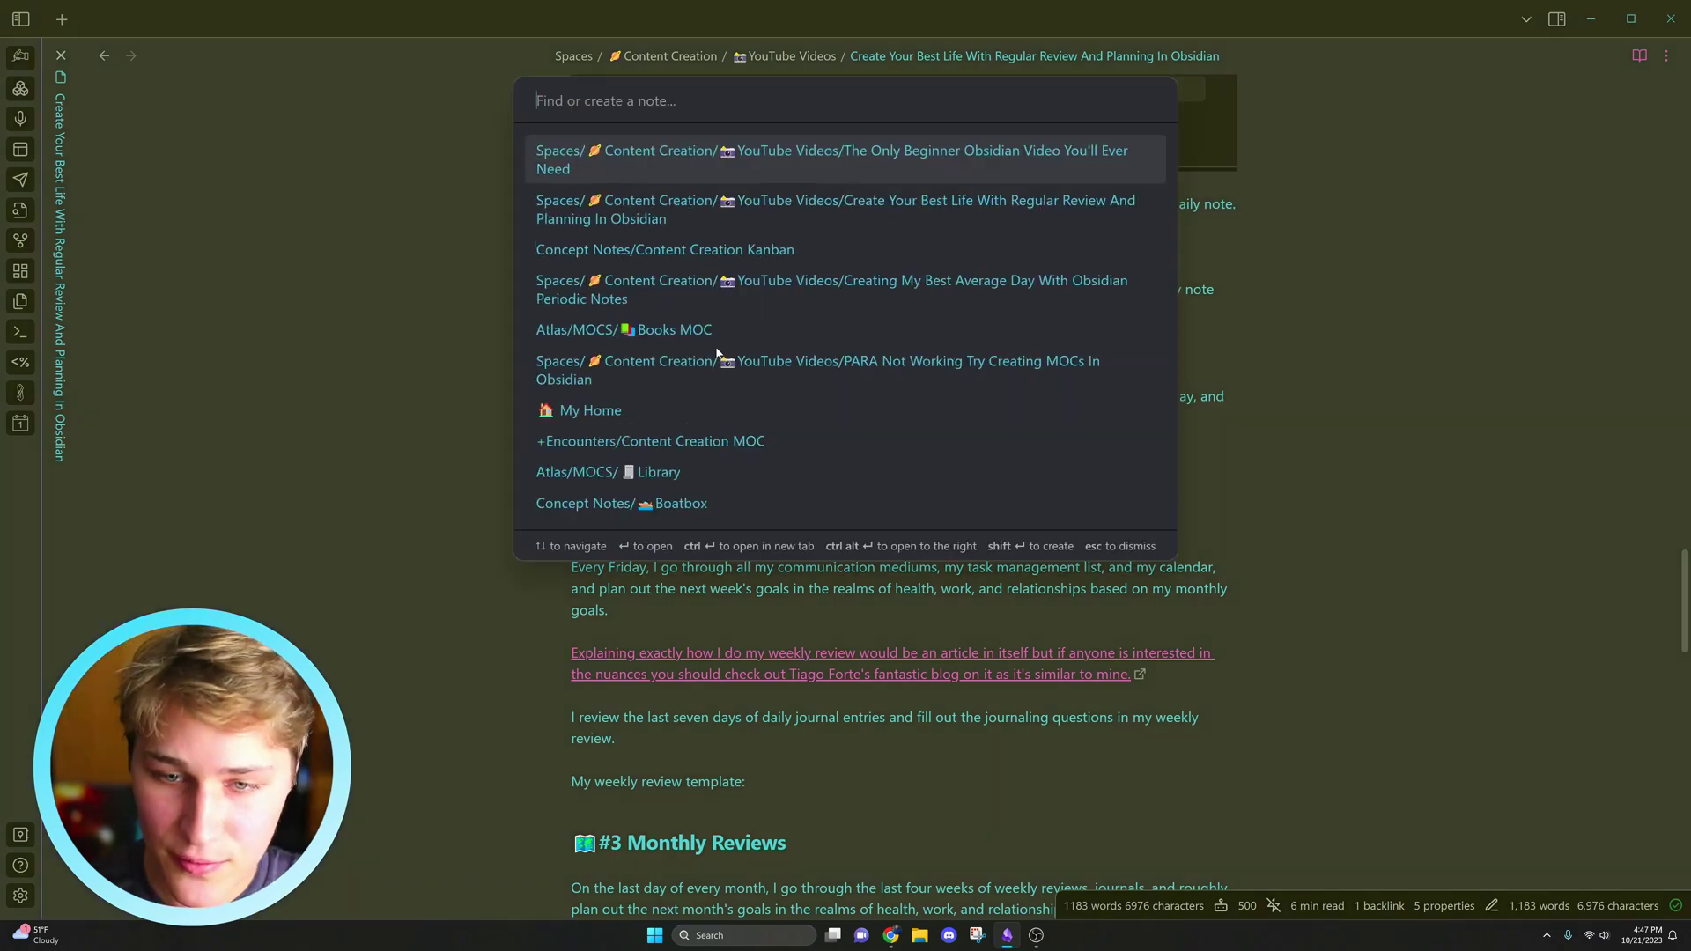
{"action": "type", "text": "DAILY"}
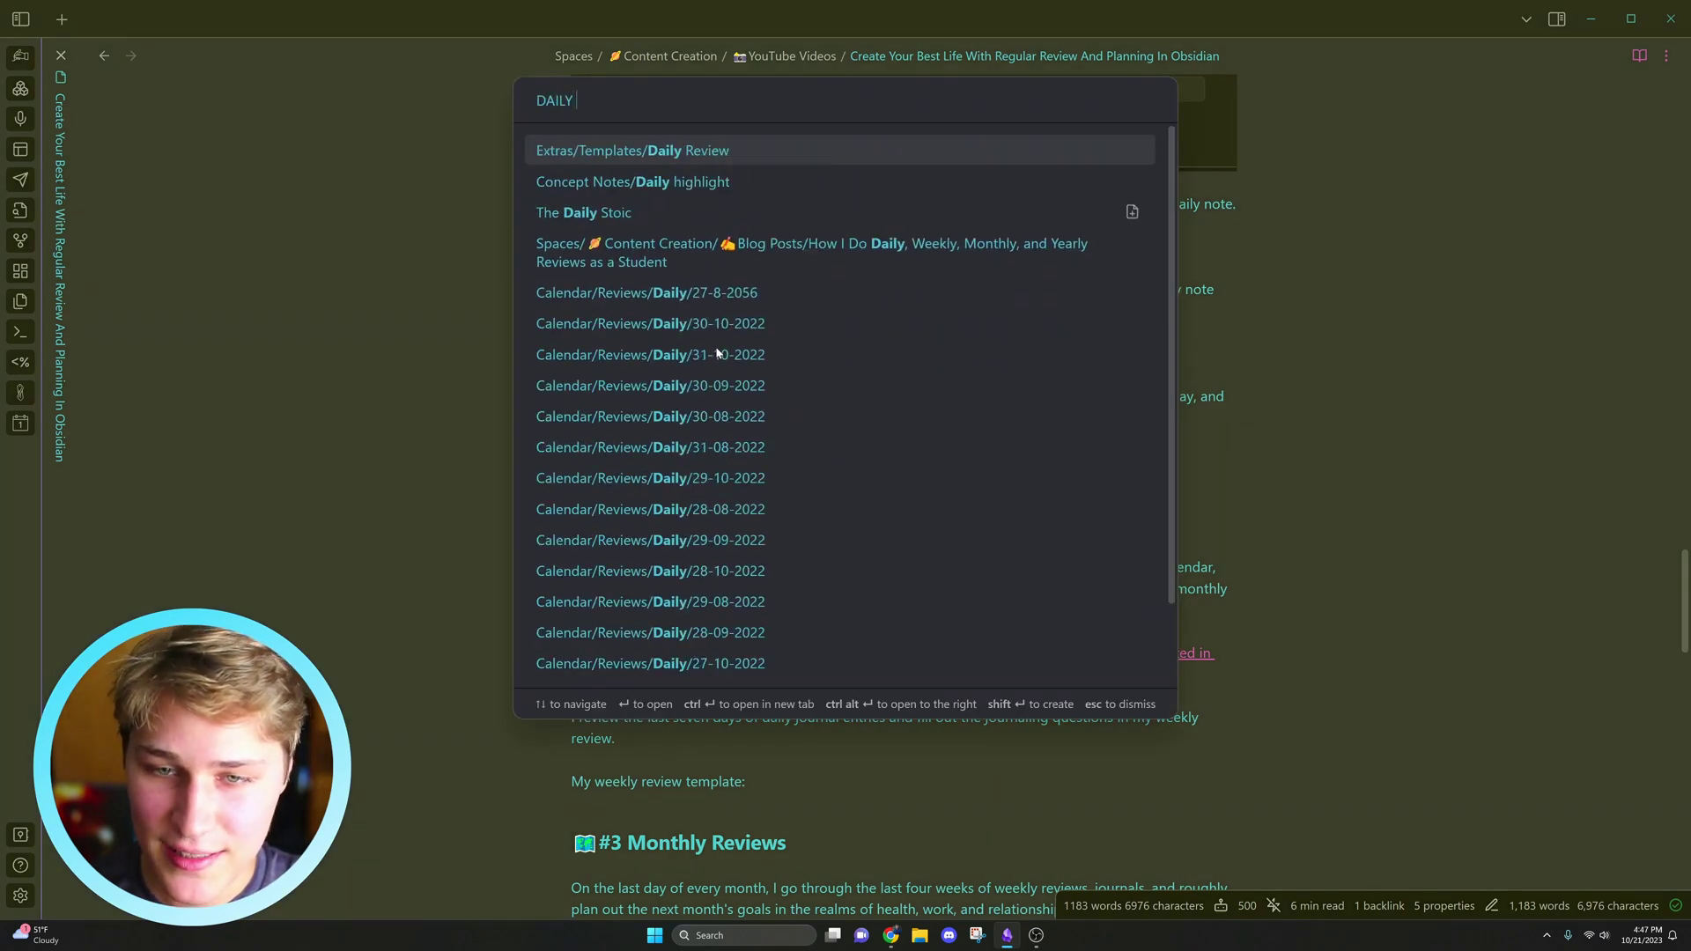
{"action": "key", "text": "ctrl+alt+Return"}
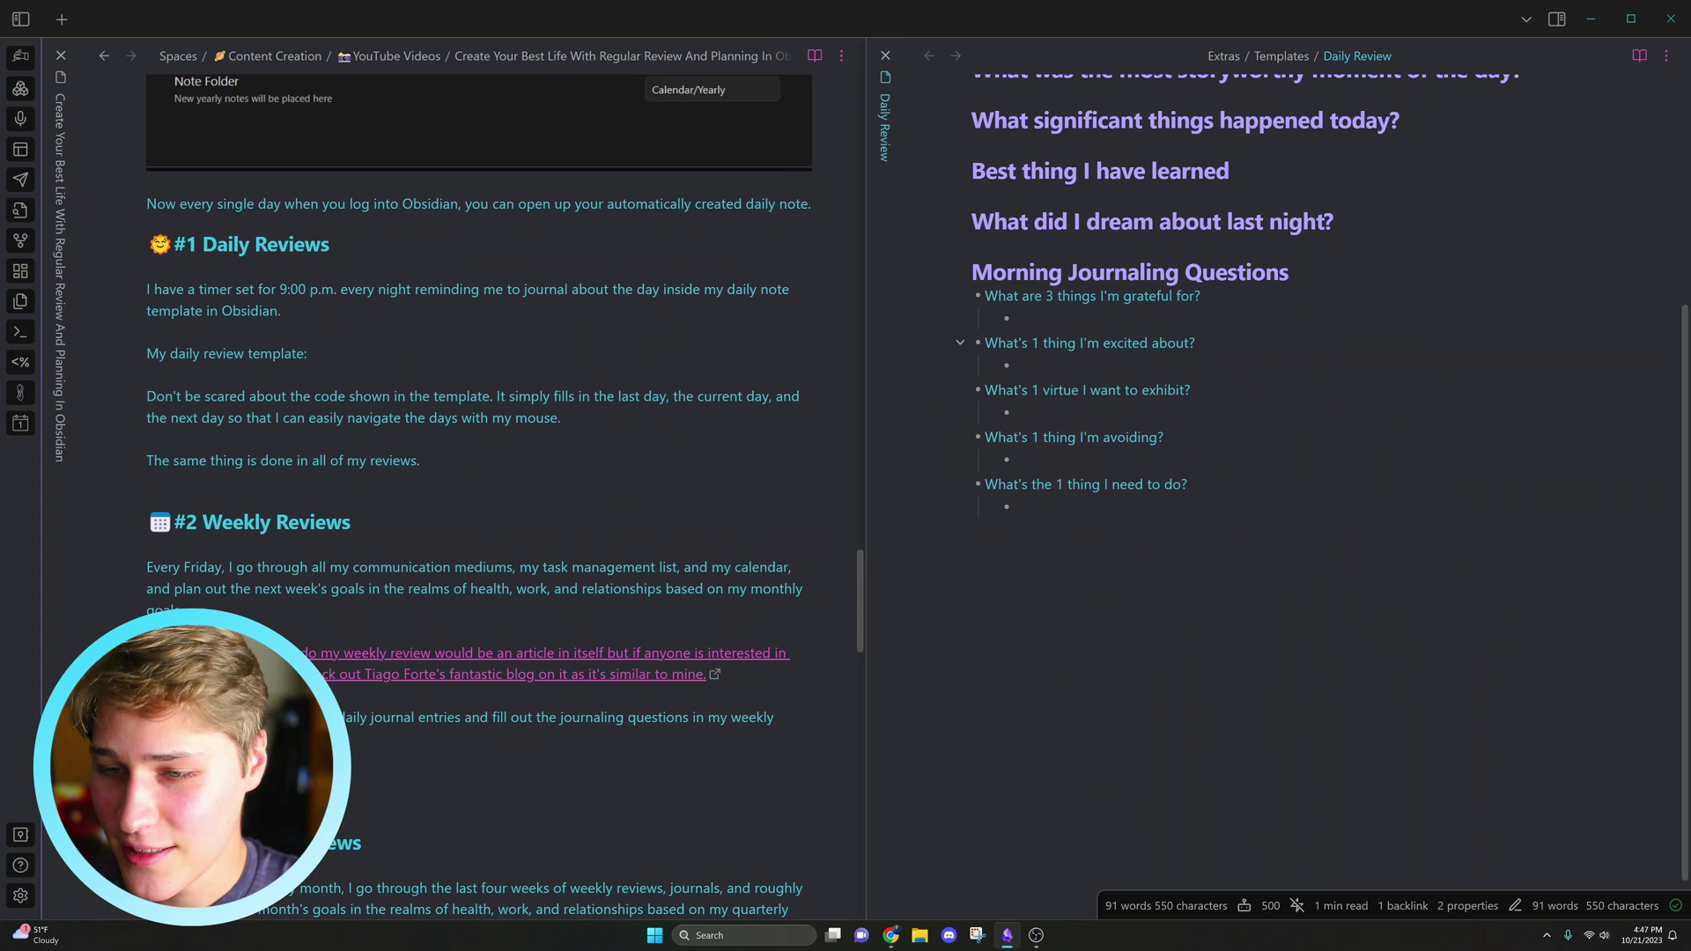
- Examine the Daily Review template's date navigation code, daily reflection headings and Morning Journaling Questions
{"action": "left_click_drag", "start_coordinate": [1064, 241], "coordinate": [944, 216]}
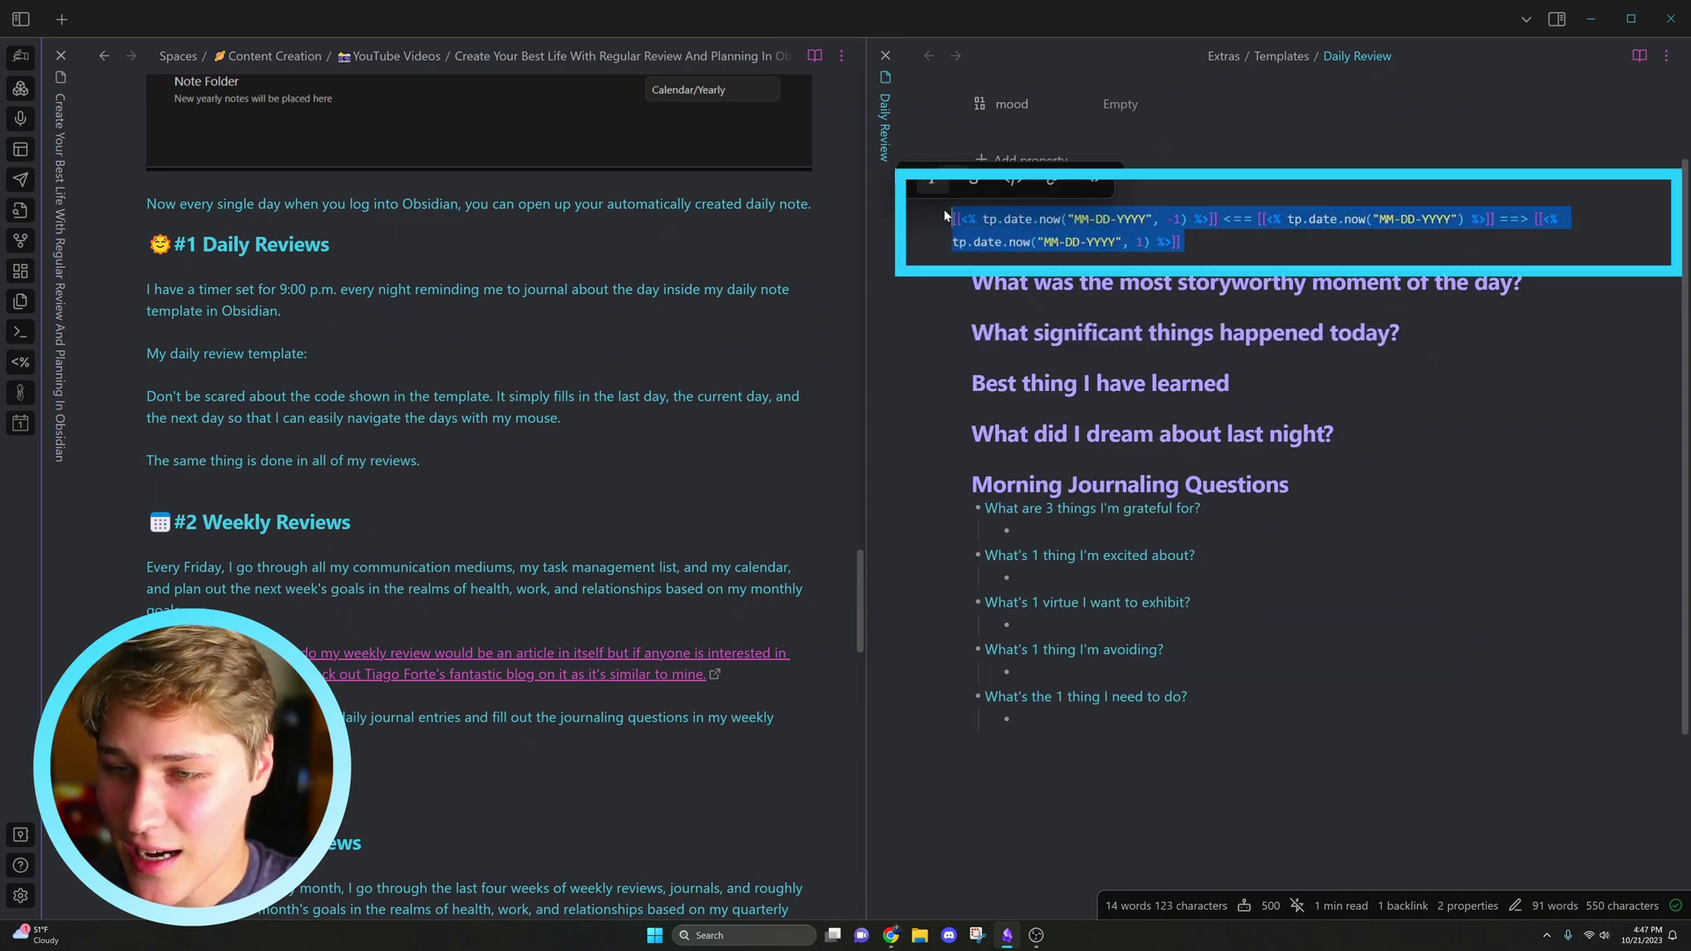
{"action": "left_click", "coordinate": [1264, 284]}
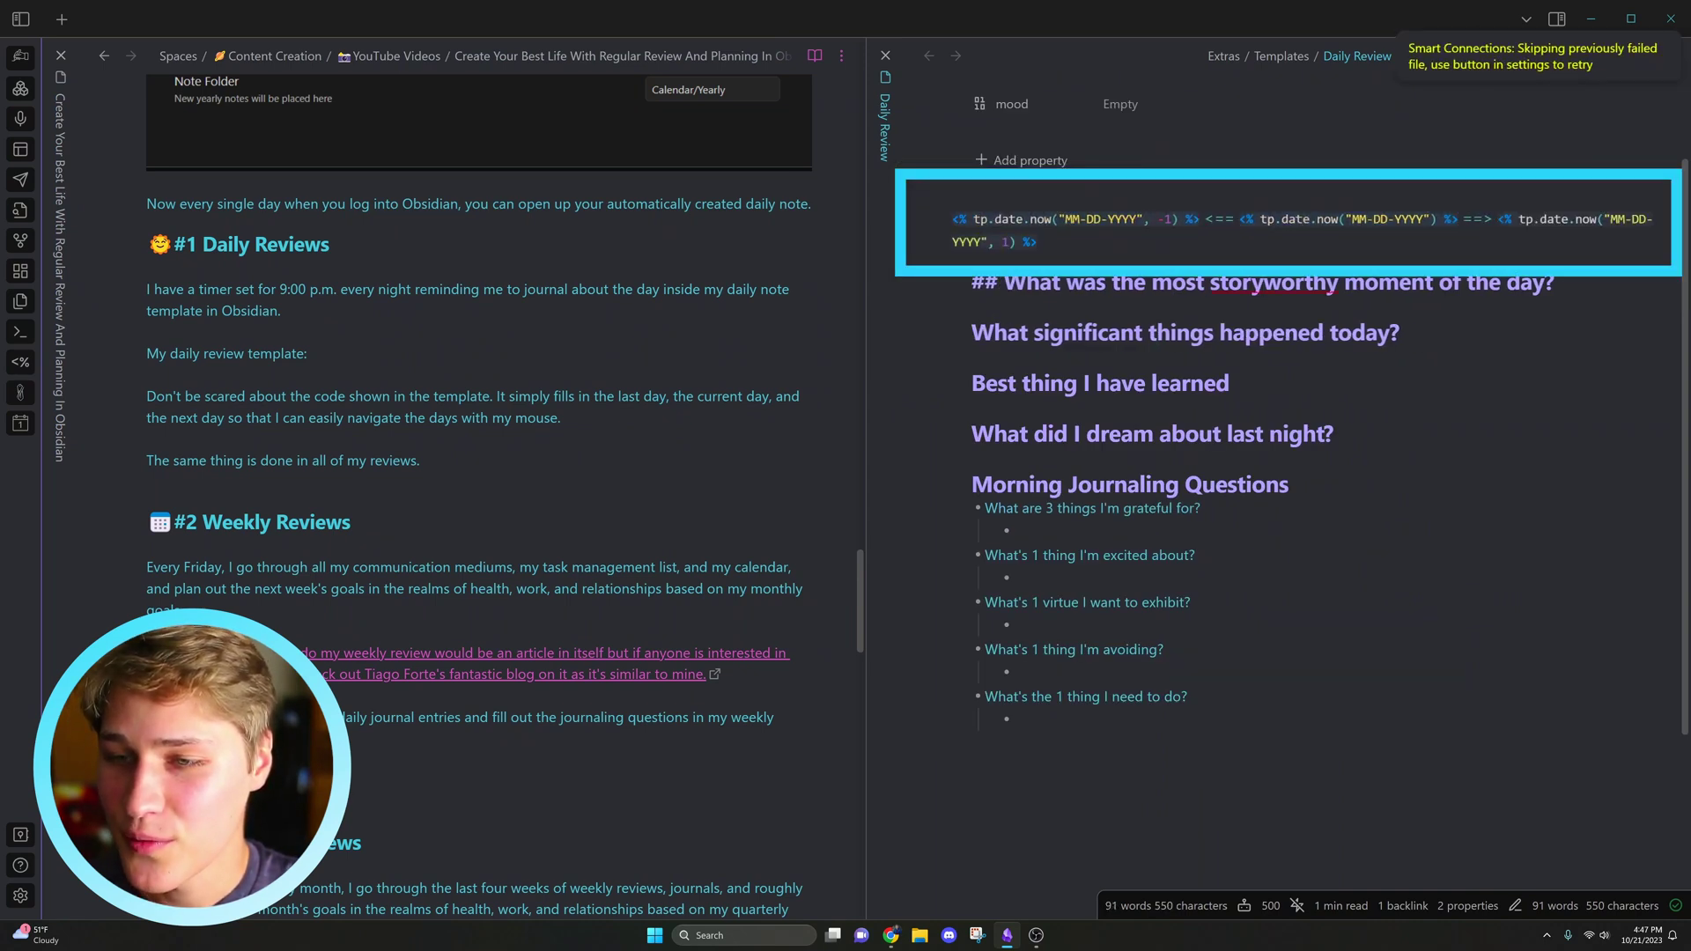
{"action": "left_click", "coordinate": [1041, 241]}
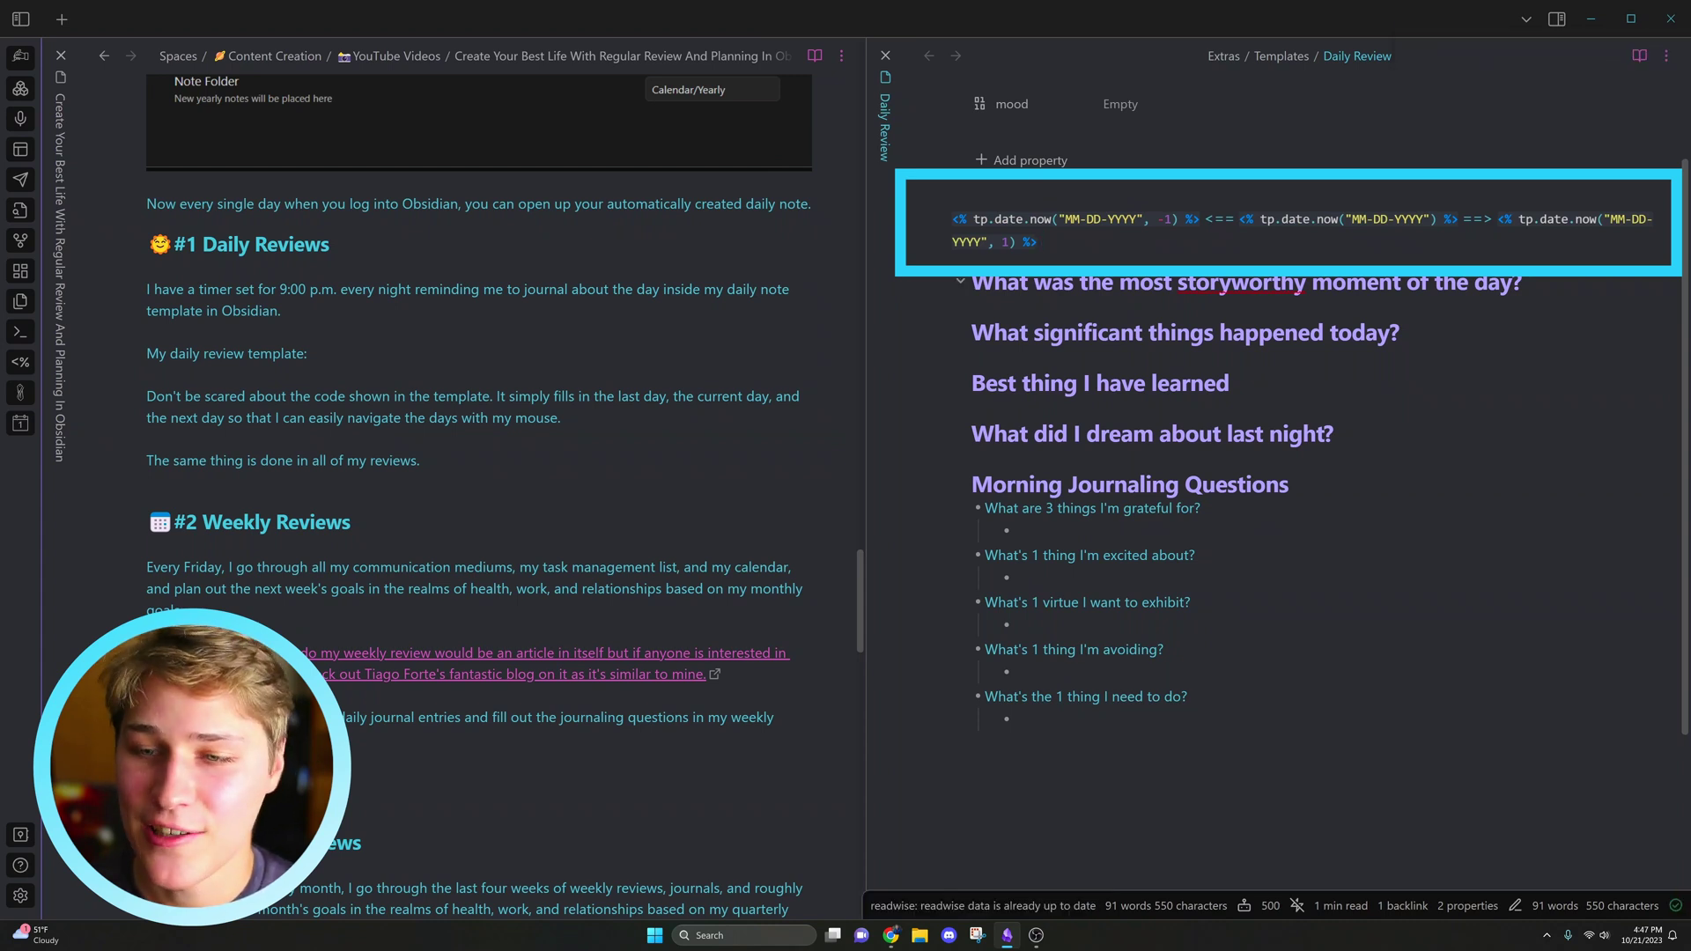
{"action": "left_click", "coordinate": [1034, 283]}
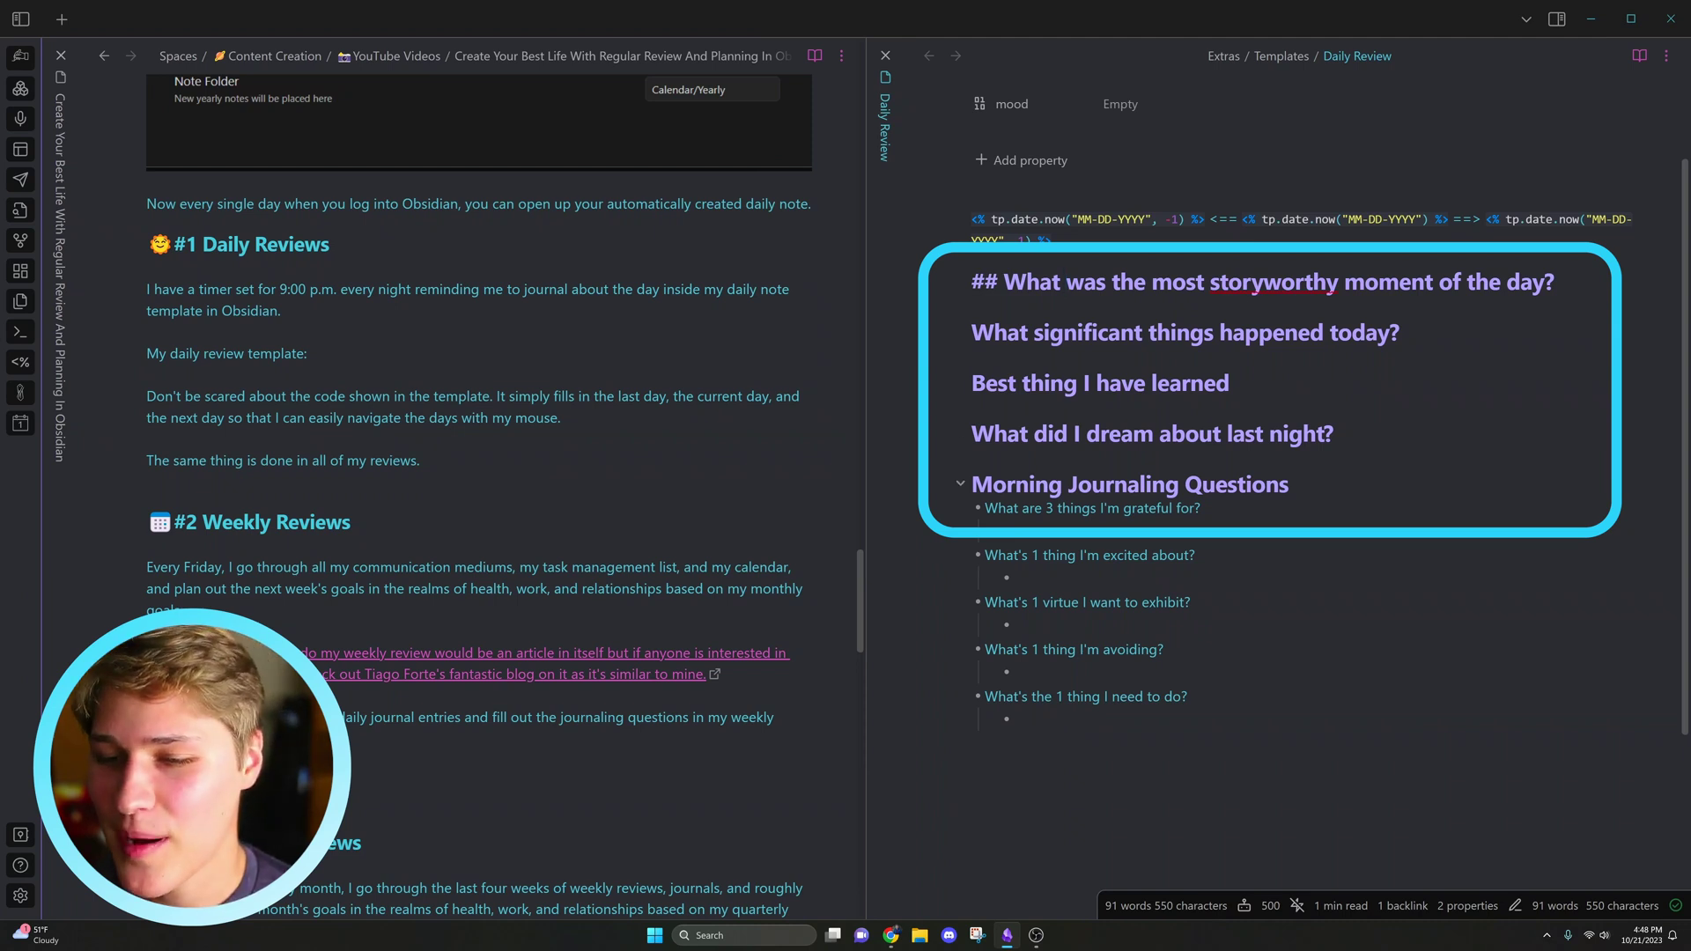
{"action": "left_click", "coordinate": [1028, 484]}
{"action": "mouse_move", "coordinate": [972, 484]}
{"action": "left_mouse_down"}
{"action": "mouse_move", "coordinate": [1013, 579]}
{"action": "mouse_move", "coordinate": [1013, 719]}
{"action": "left_mouse_up"}
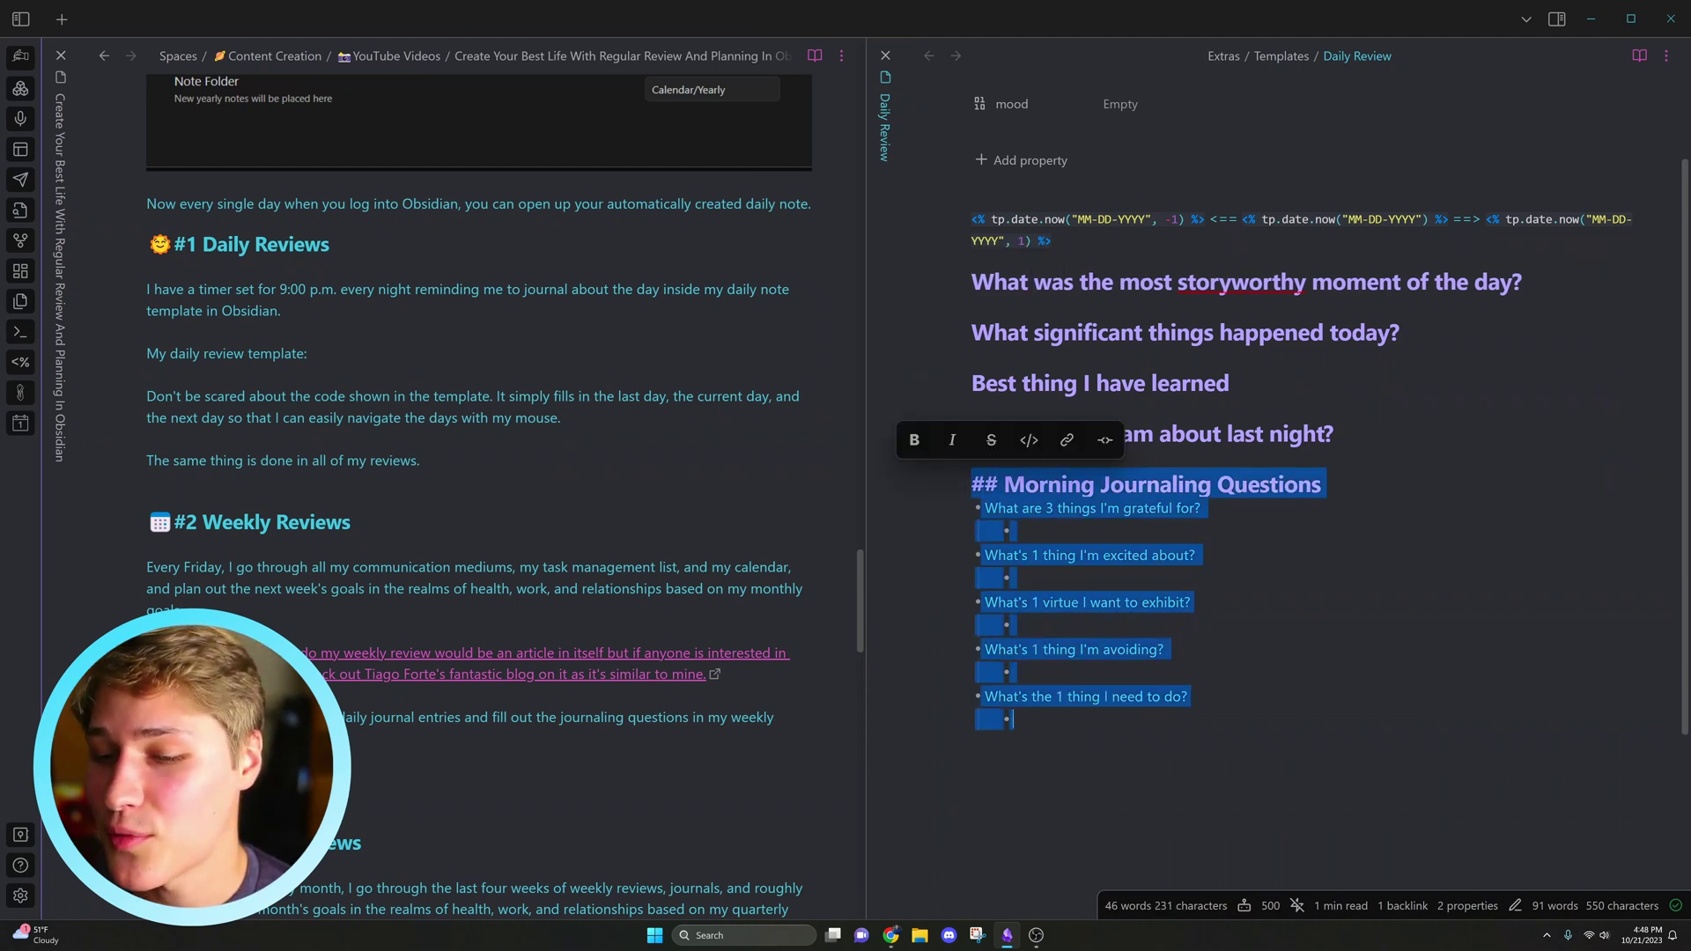
{"action": "left_click", "coordinate": [1014, 719]}
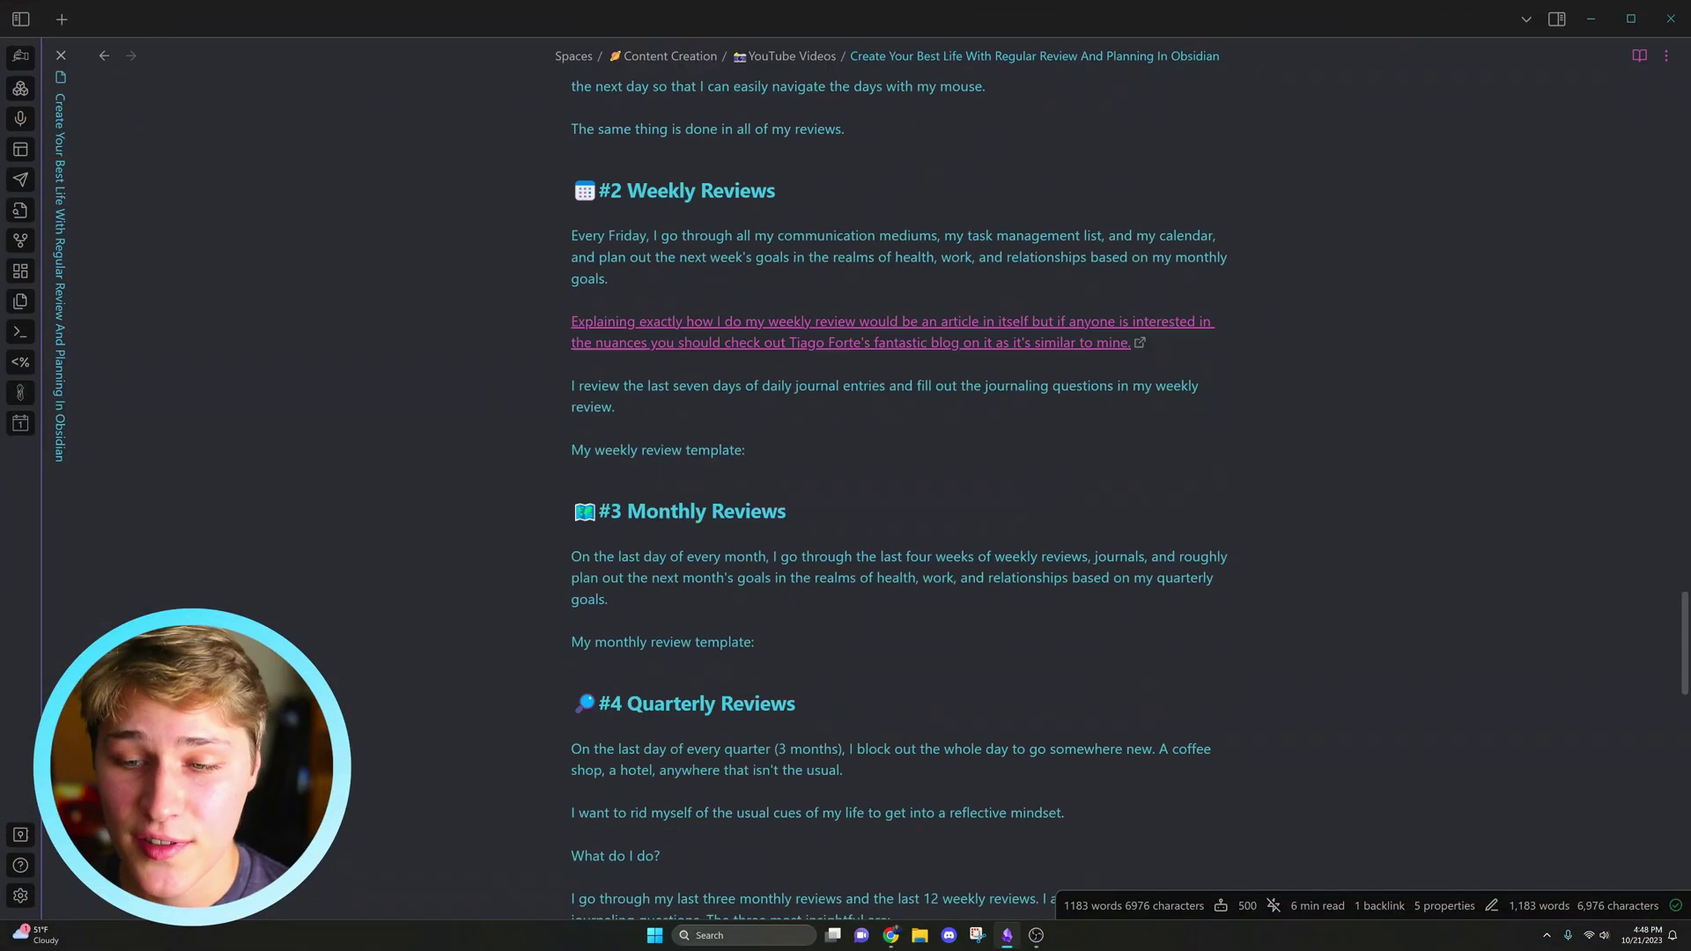
- Find the Weekly Review Templates note and open it in a split pane beside the Weekly Reviews section
{"action": "scroll", "coordinate": [898, 494], "scroll_direction": "down", "scroll_amount": 2}
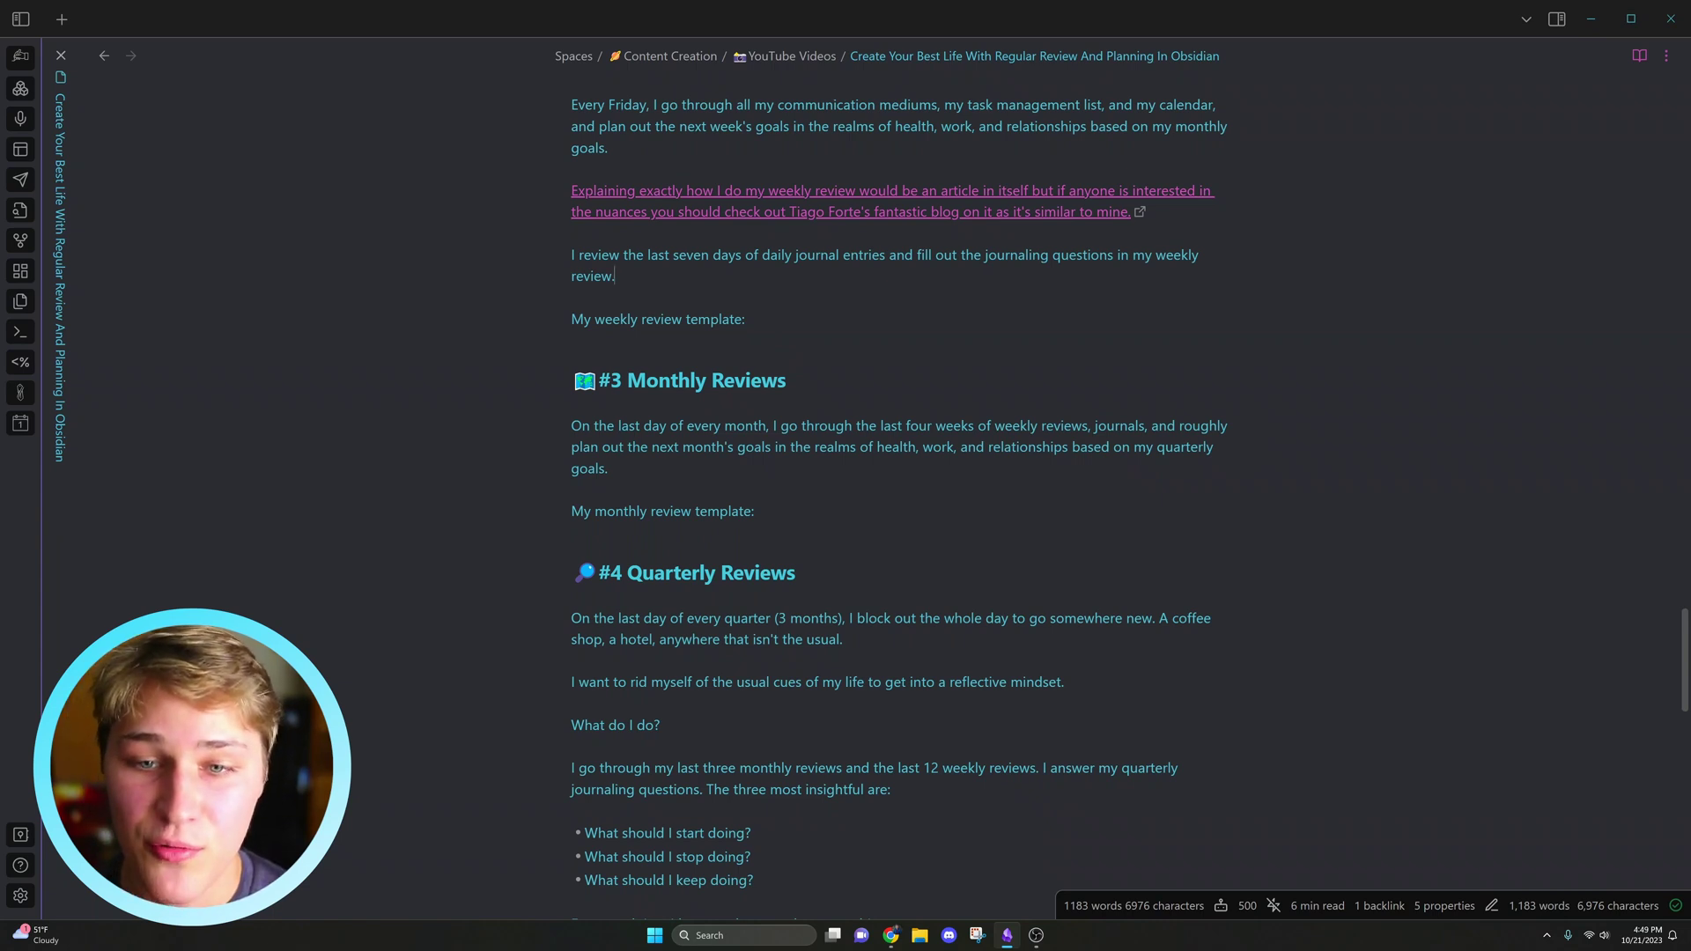
{"action": "scroll", "coordinate": [899, 493], "scroll_direction": "up", "scroll_amount": 2}
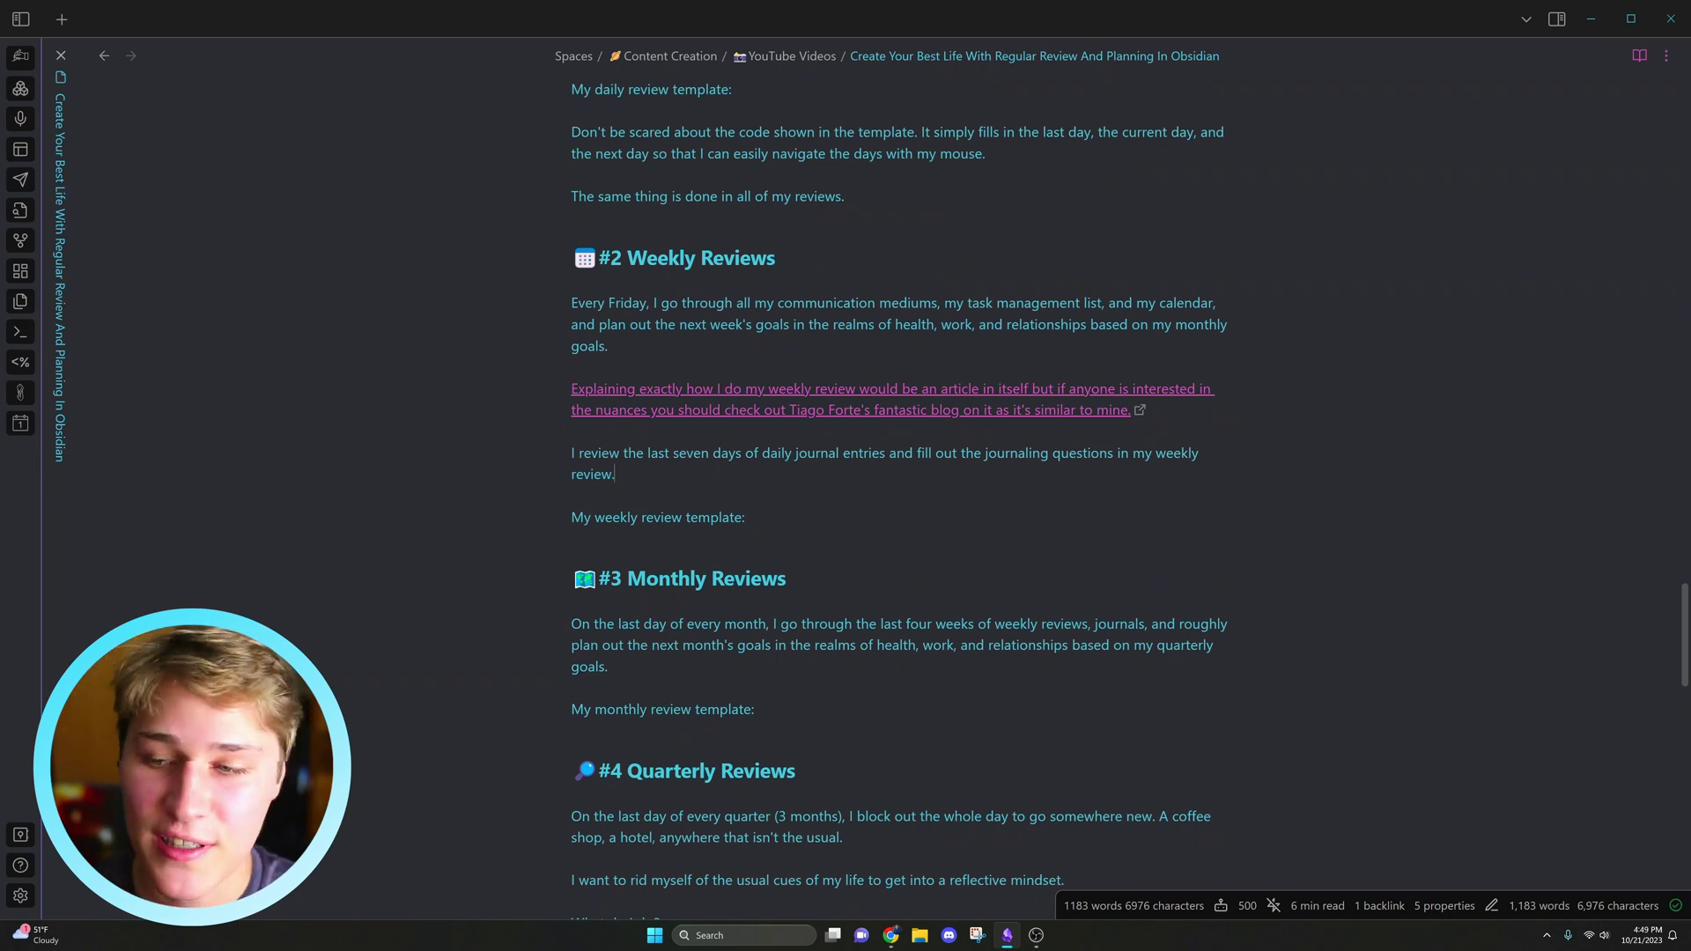
{"action": "key", "text": "ctrl+o"}
{"action": "type", "text": "weekly"}
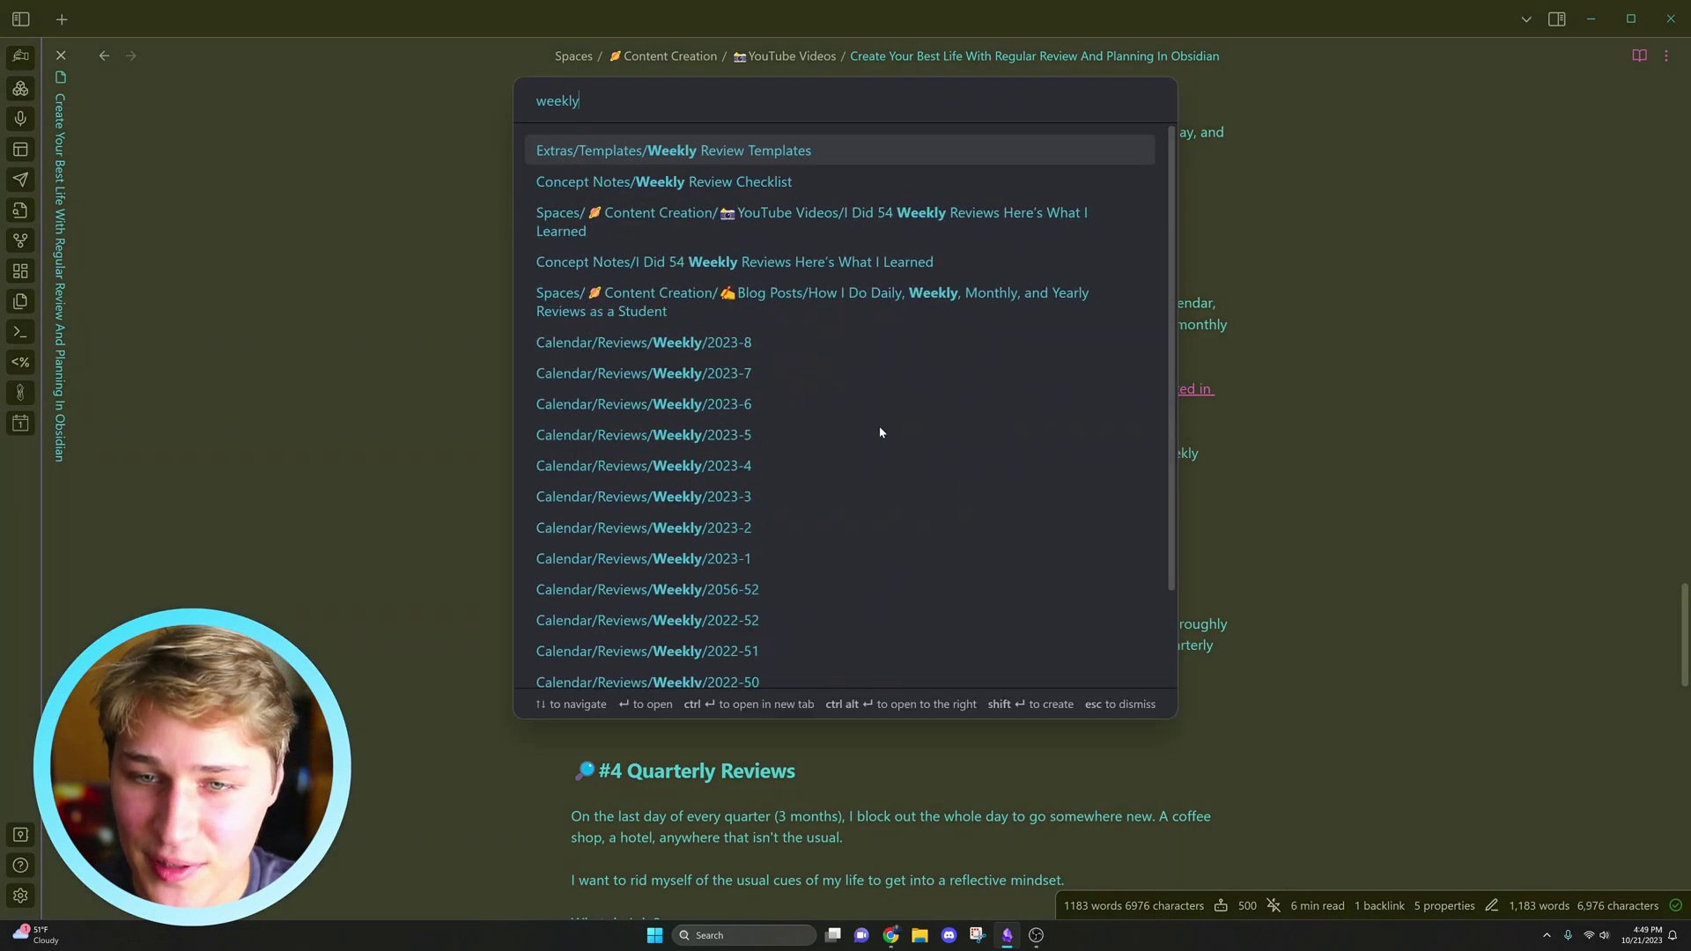
{"action": "key", "text": "ctrl+alt+Return"}
- Examine the weekly template's date code, including the Weeks navigation line and the seven Days entries
{"action": "left_click", "coordinate": [1041, 680]}
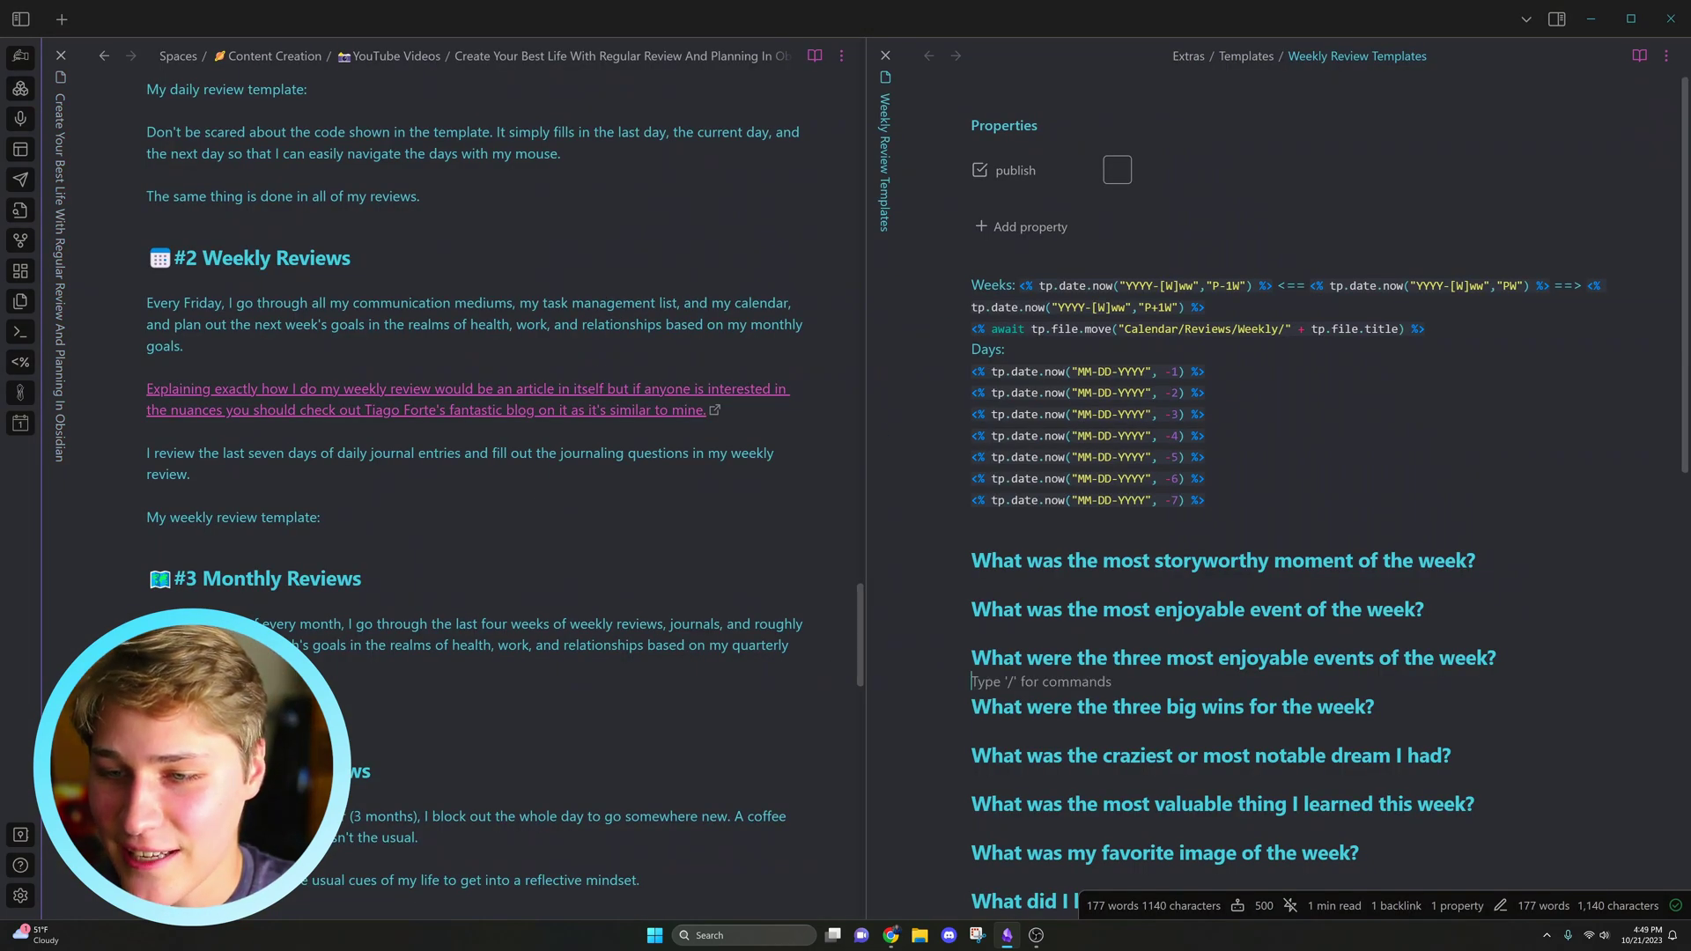
{"action": "left_click_drag", "start_coordinate": [971, 285], "coordinate": [1208, 500]}
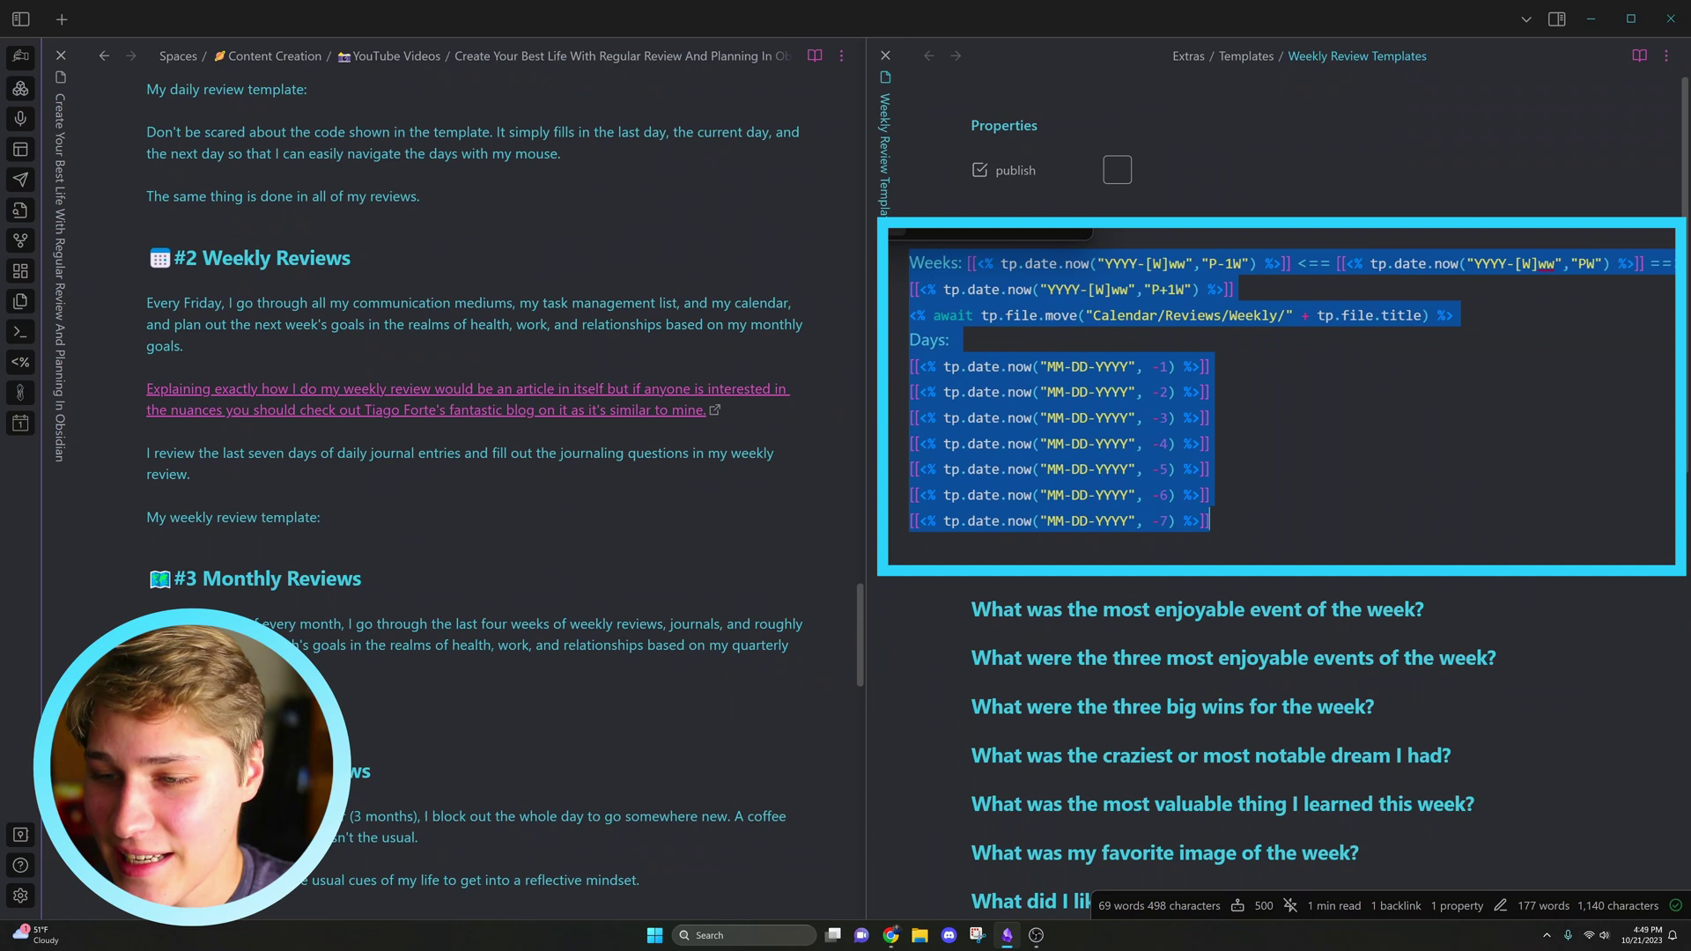
{"action": "key", "text": "ctrl+z"}
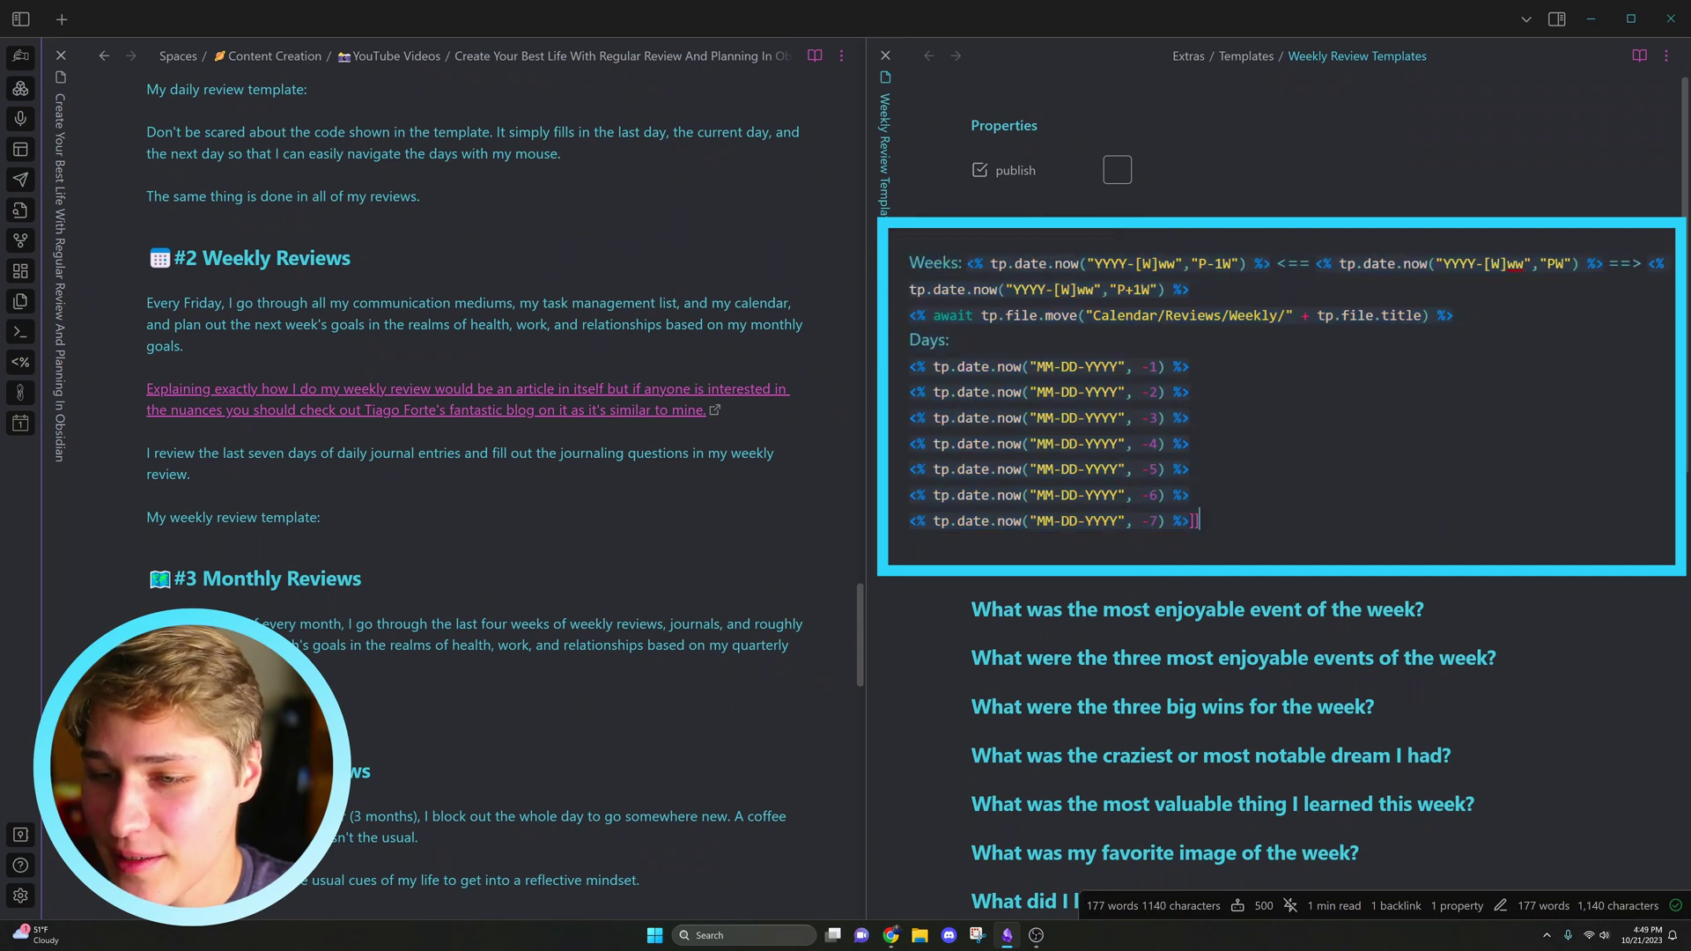
{"action": "left_click_drag", "start_coordinate": [909, 366], "coordinate": [1199, 522]}
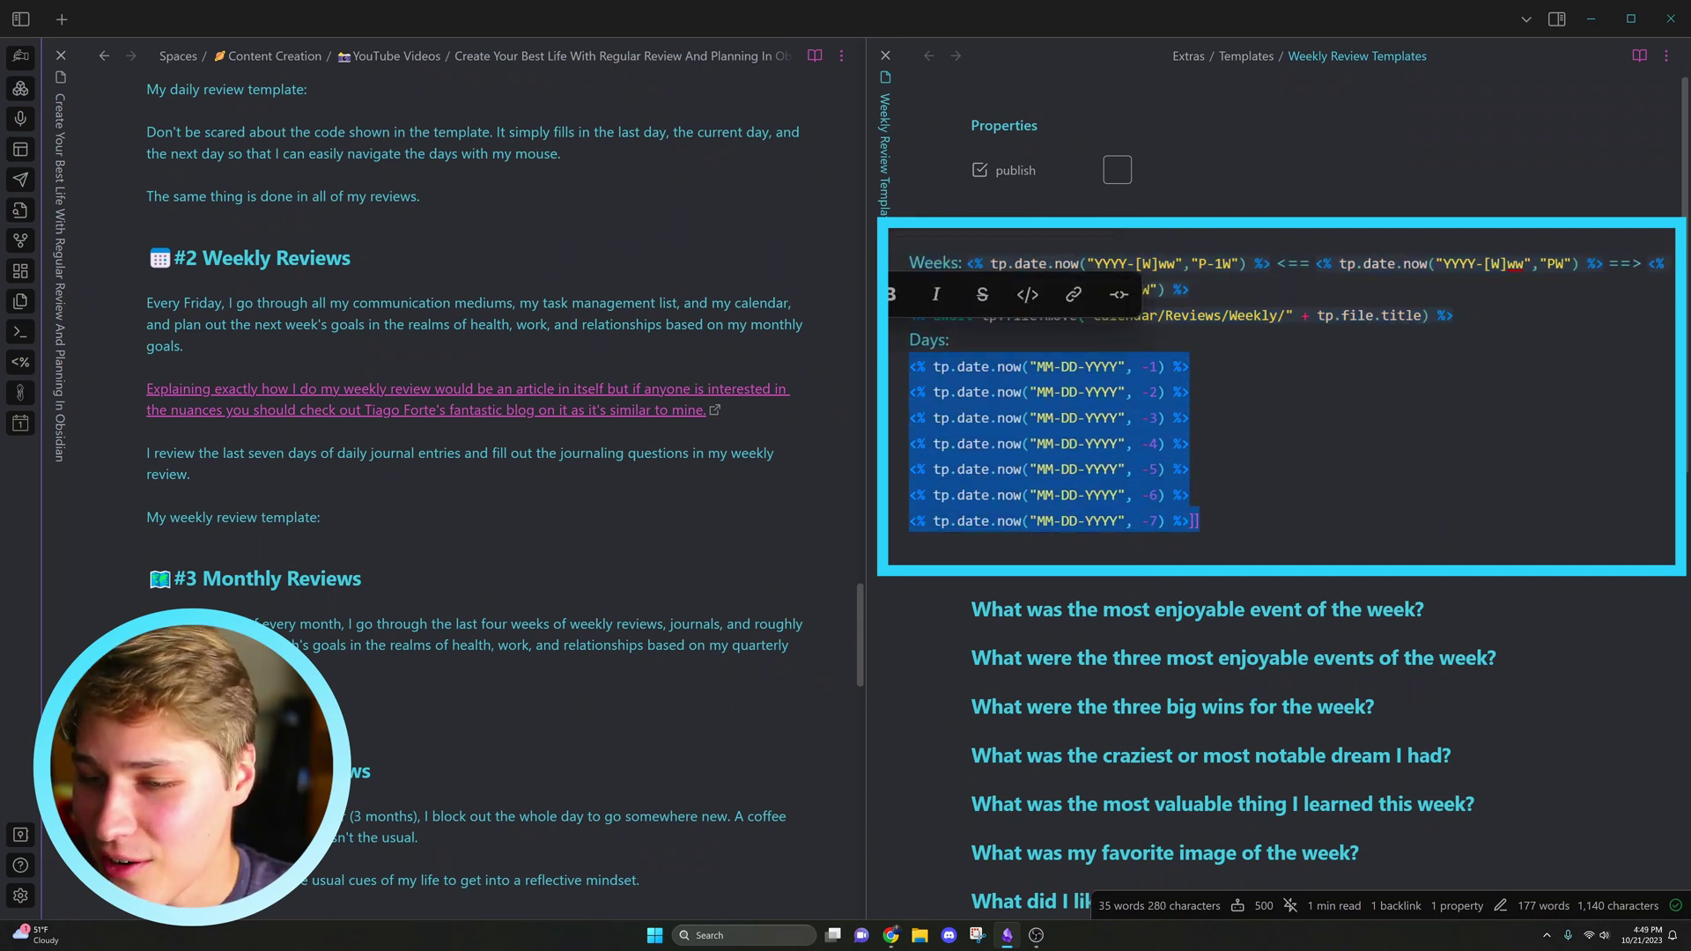
{"action": "left_click", "coordinate": [1233, 493]}
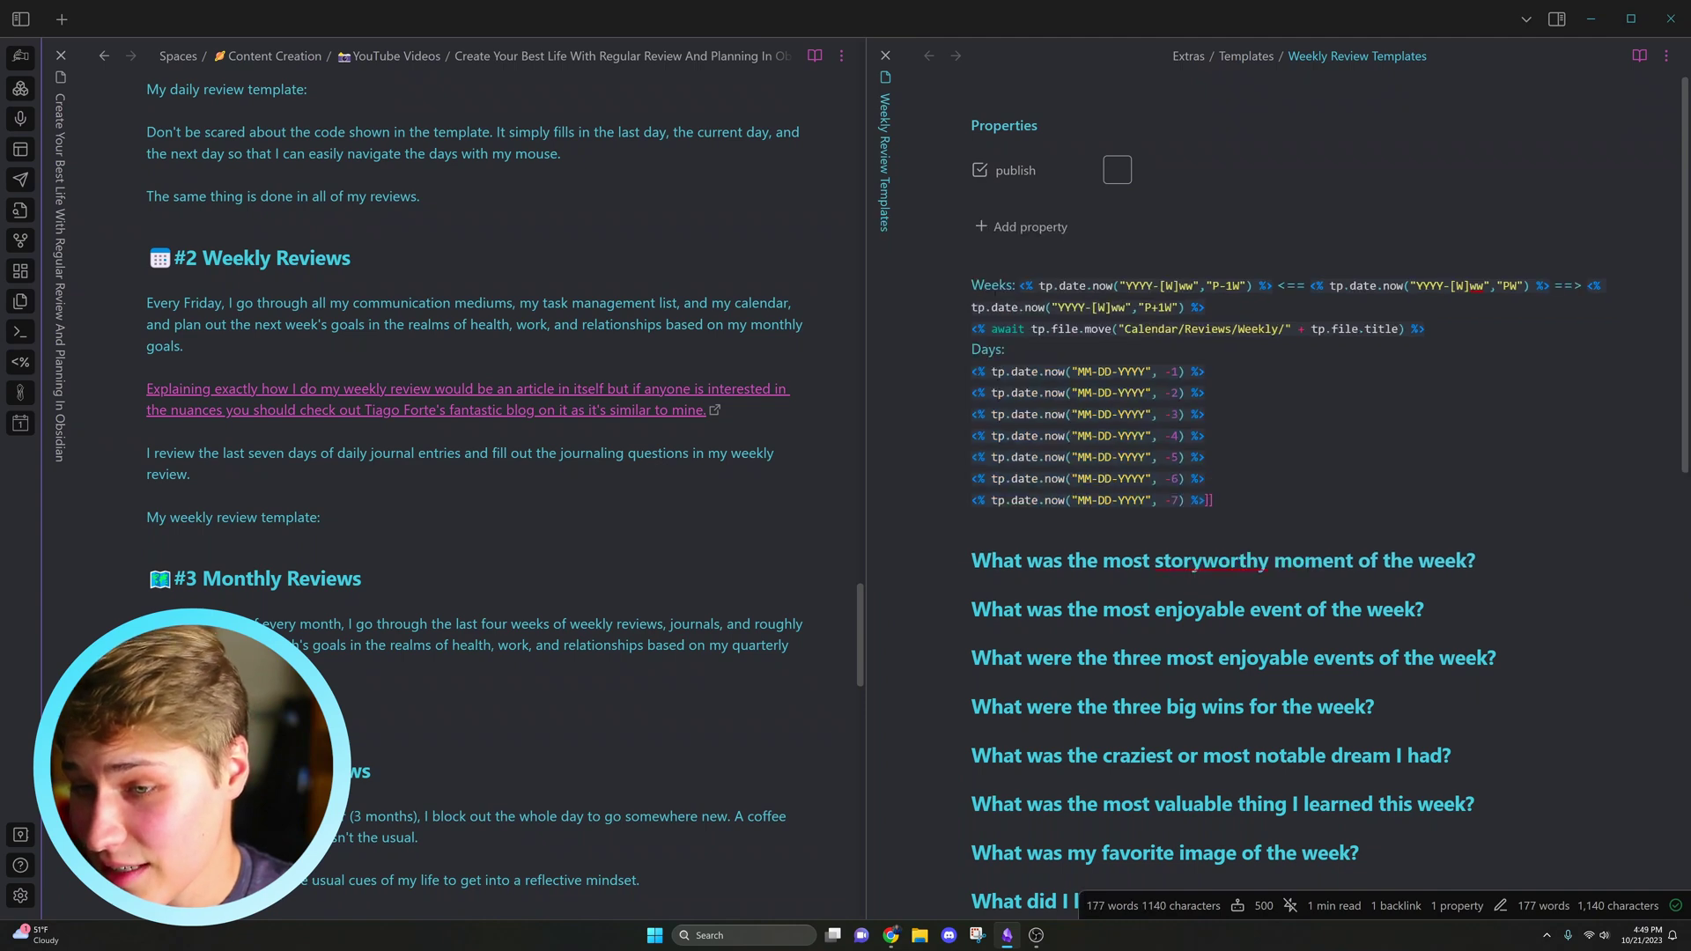
- Examine the weekly template's reflection questions and the Health, Work and Relationships headings for this week's review and next week's key goals
{"action": "scroll", "coordinate": [1233, 394], "scroll_direction": "down", "scroll_amount": 3}
{"action": "scroll", "coordinate": [1233, 393], "scroll_direction": "down", "scroll_amount": 4}
{"action": "scroll", "coordinate": [1233, 393], "scroll_direction": "up", "scroll_amount": 3}
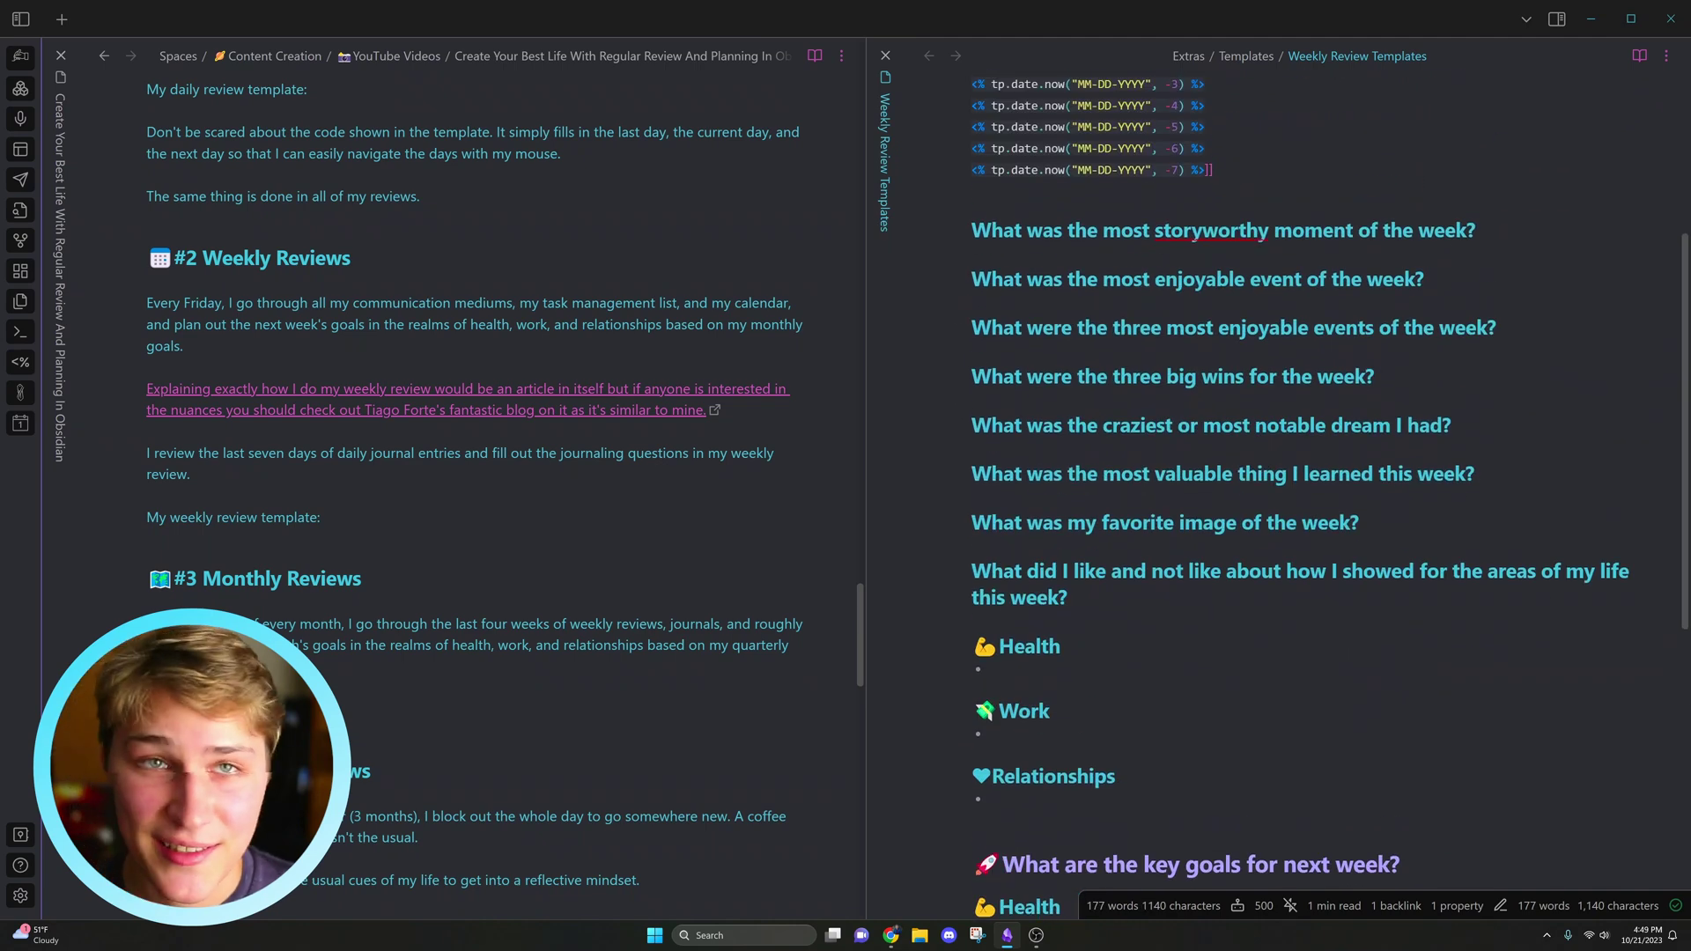
{"action": "left_click", "coordinate": [1222, 230]}
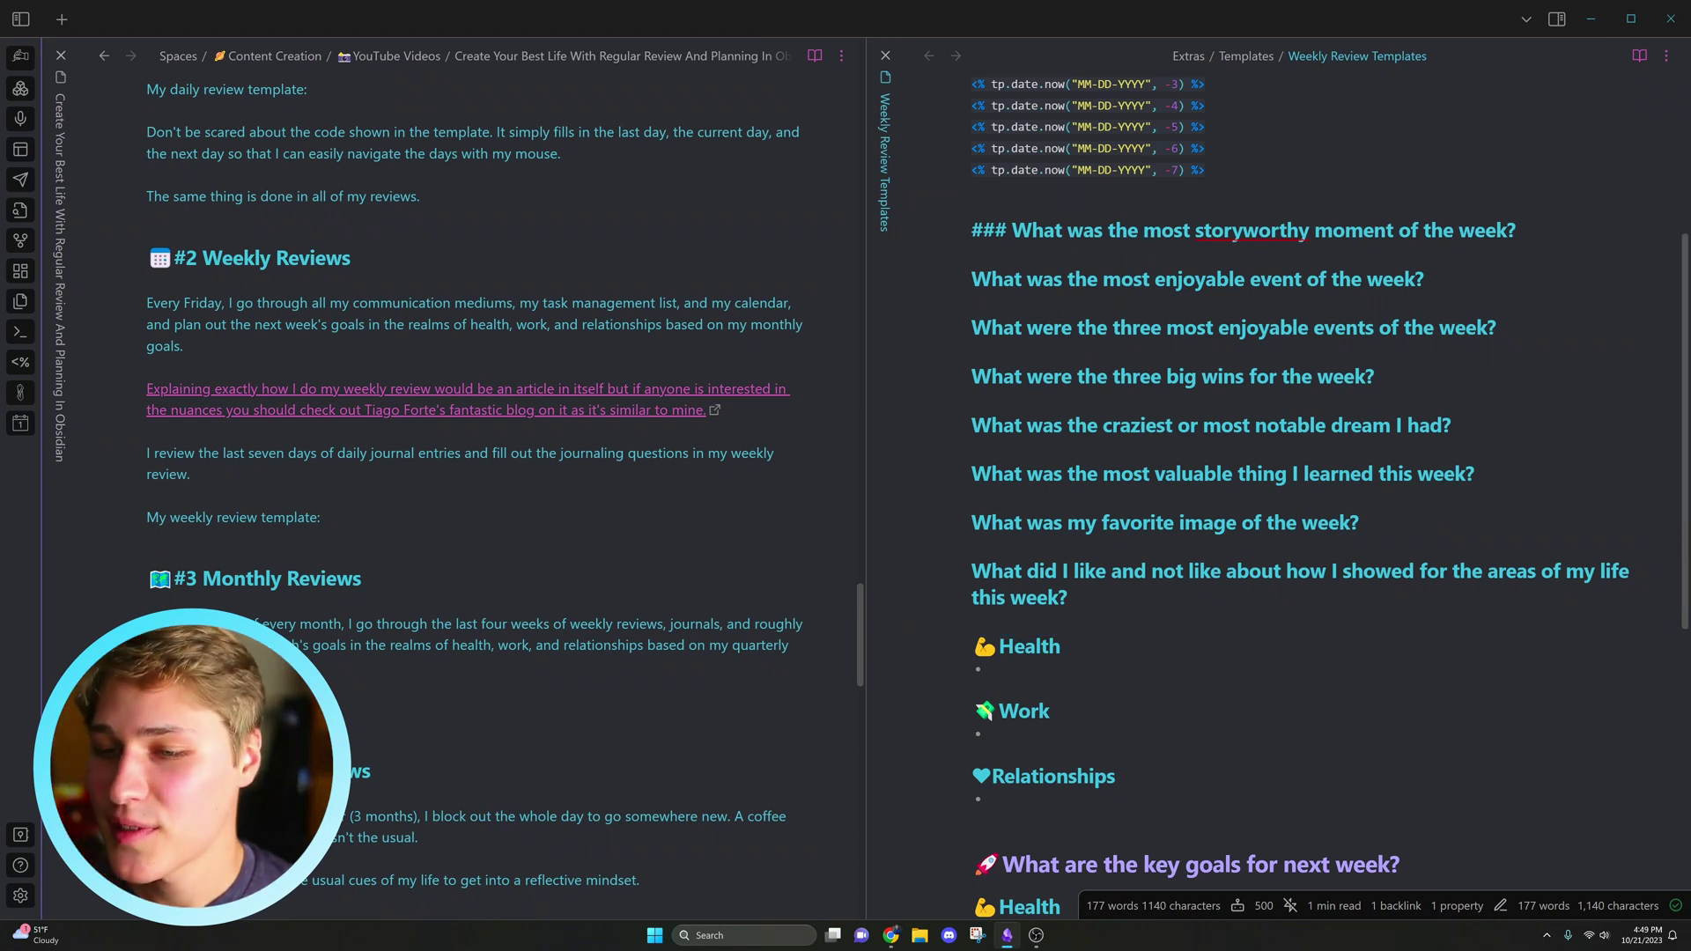
{"action": "scroll", "coordinate": [1277, 476], "scroll_direction": "down", "scroll_amount": 2}
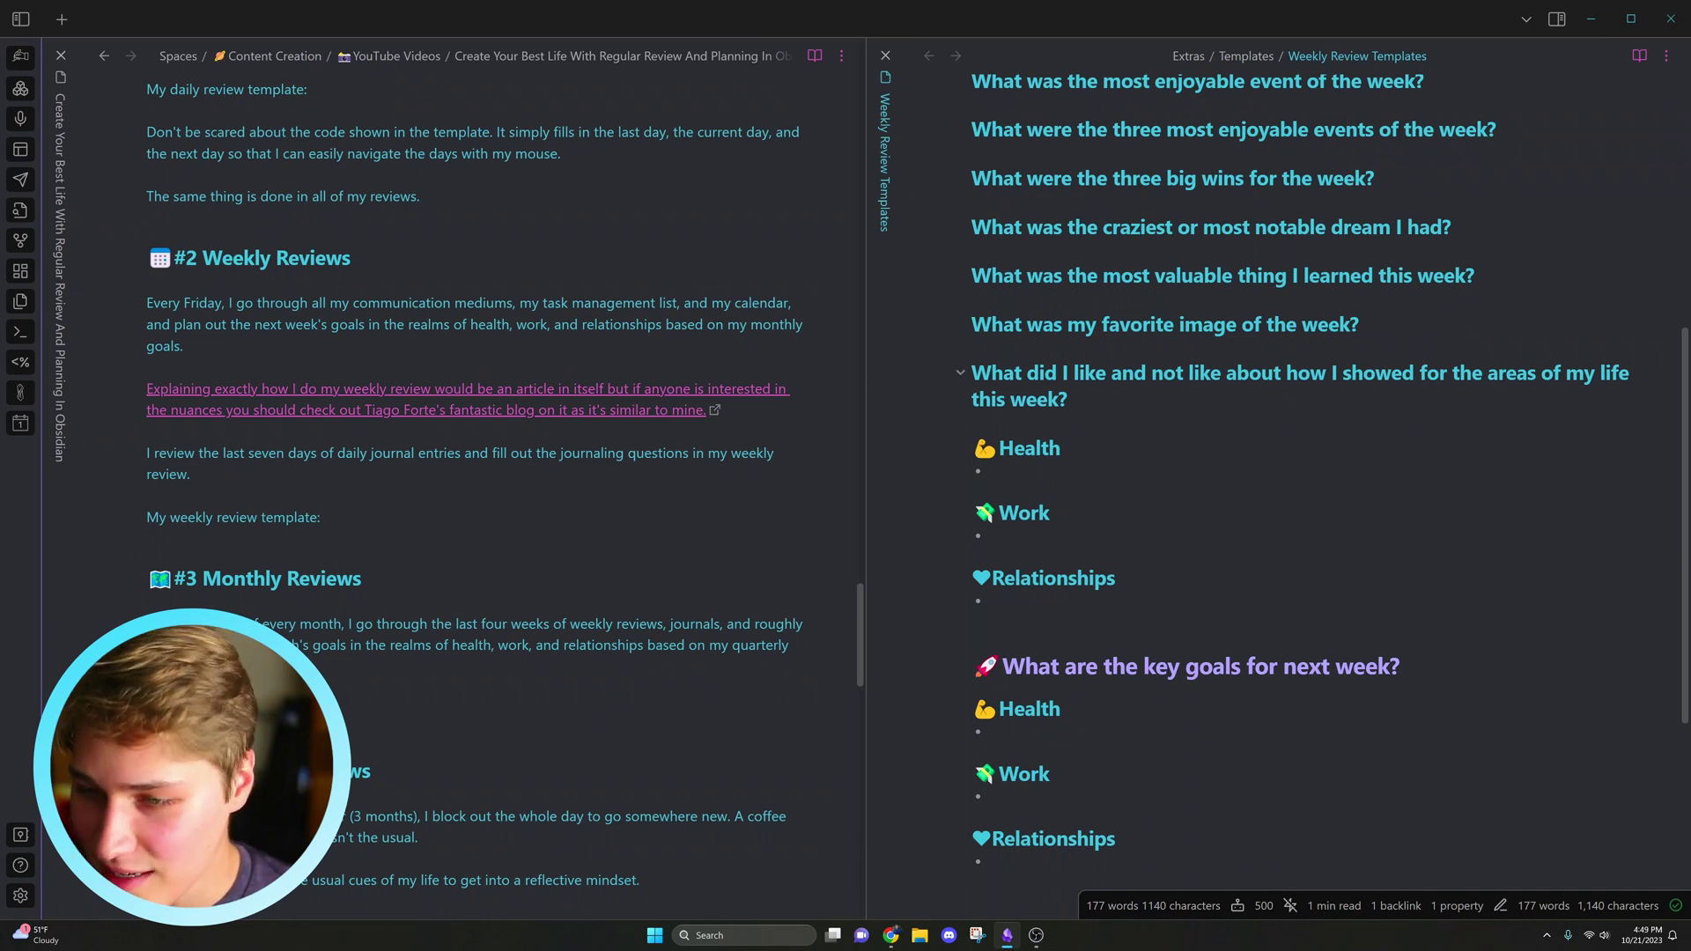
{"action": "left_click_drag", "start_coordinate": [972, 373], "coordinate": [1061, 449]}
{"action": "left_click", "coordinate": [1136, 398]}
{"action": "scroll", "coordinate": [1136, 399], "scroll_direction": "down", "scroll_amount": 1}
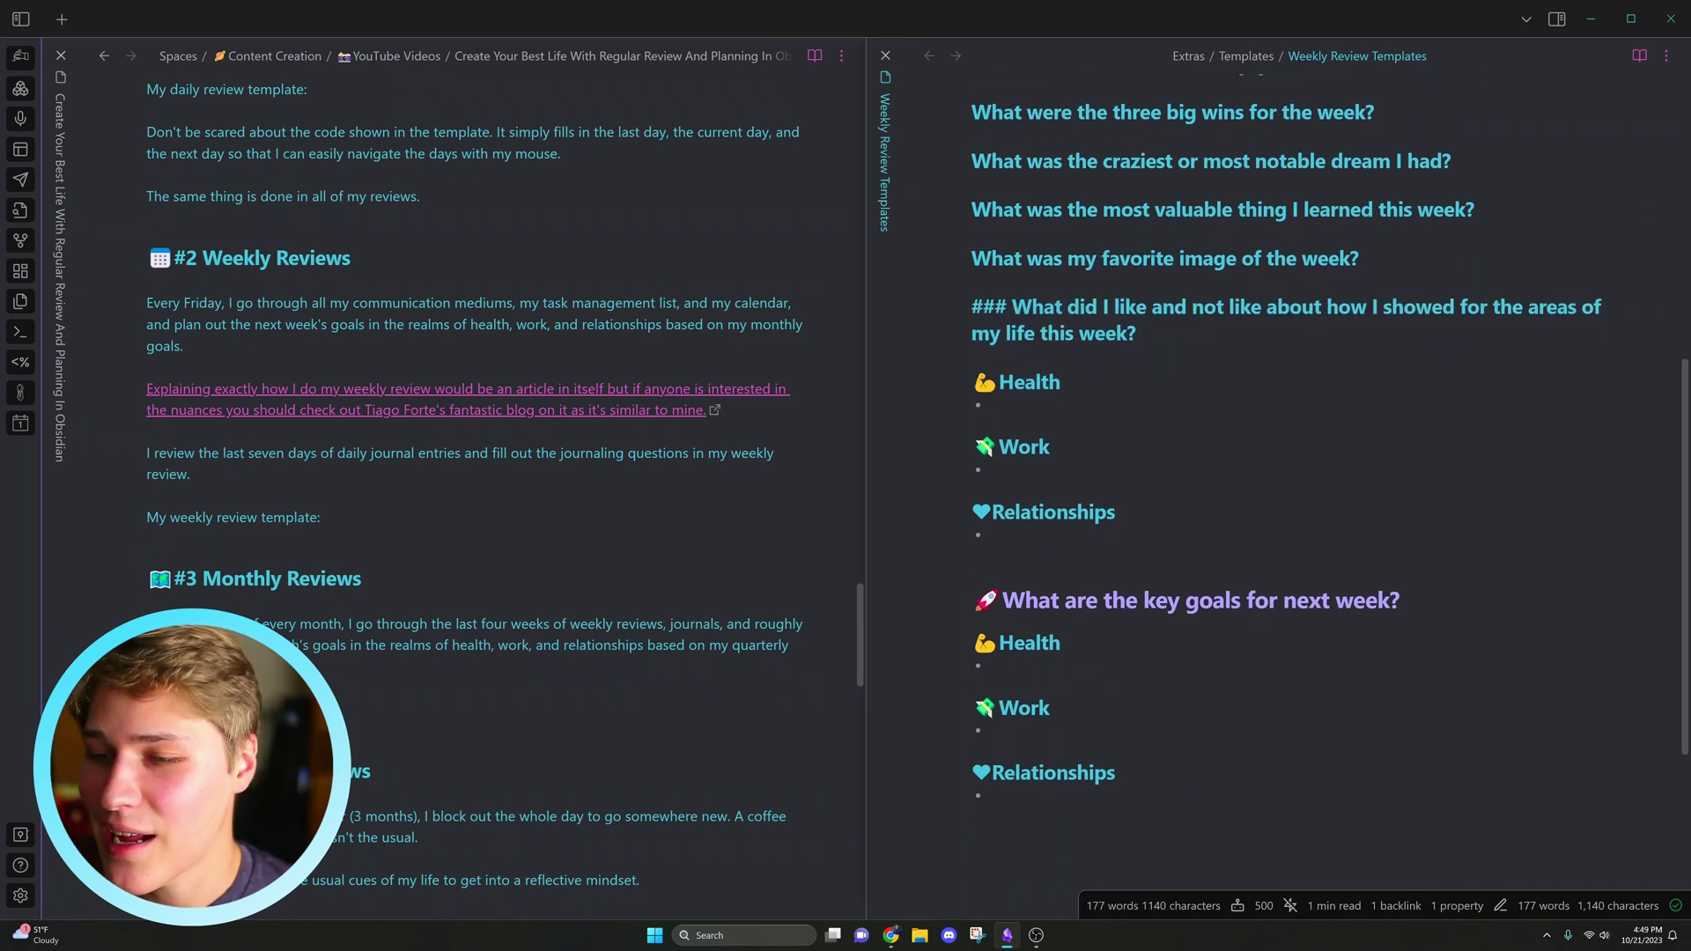
{"action": "scroll", "coordinate": [1277, 475], "scroll_direction": "down", "scroll_amount": 2}
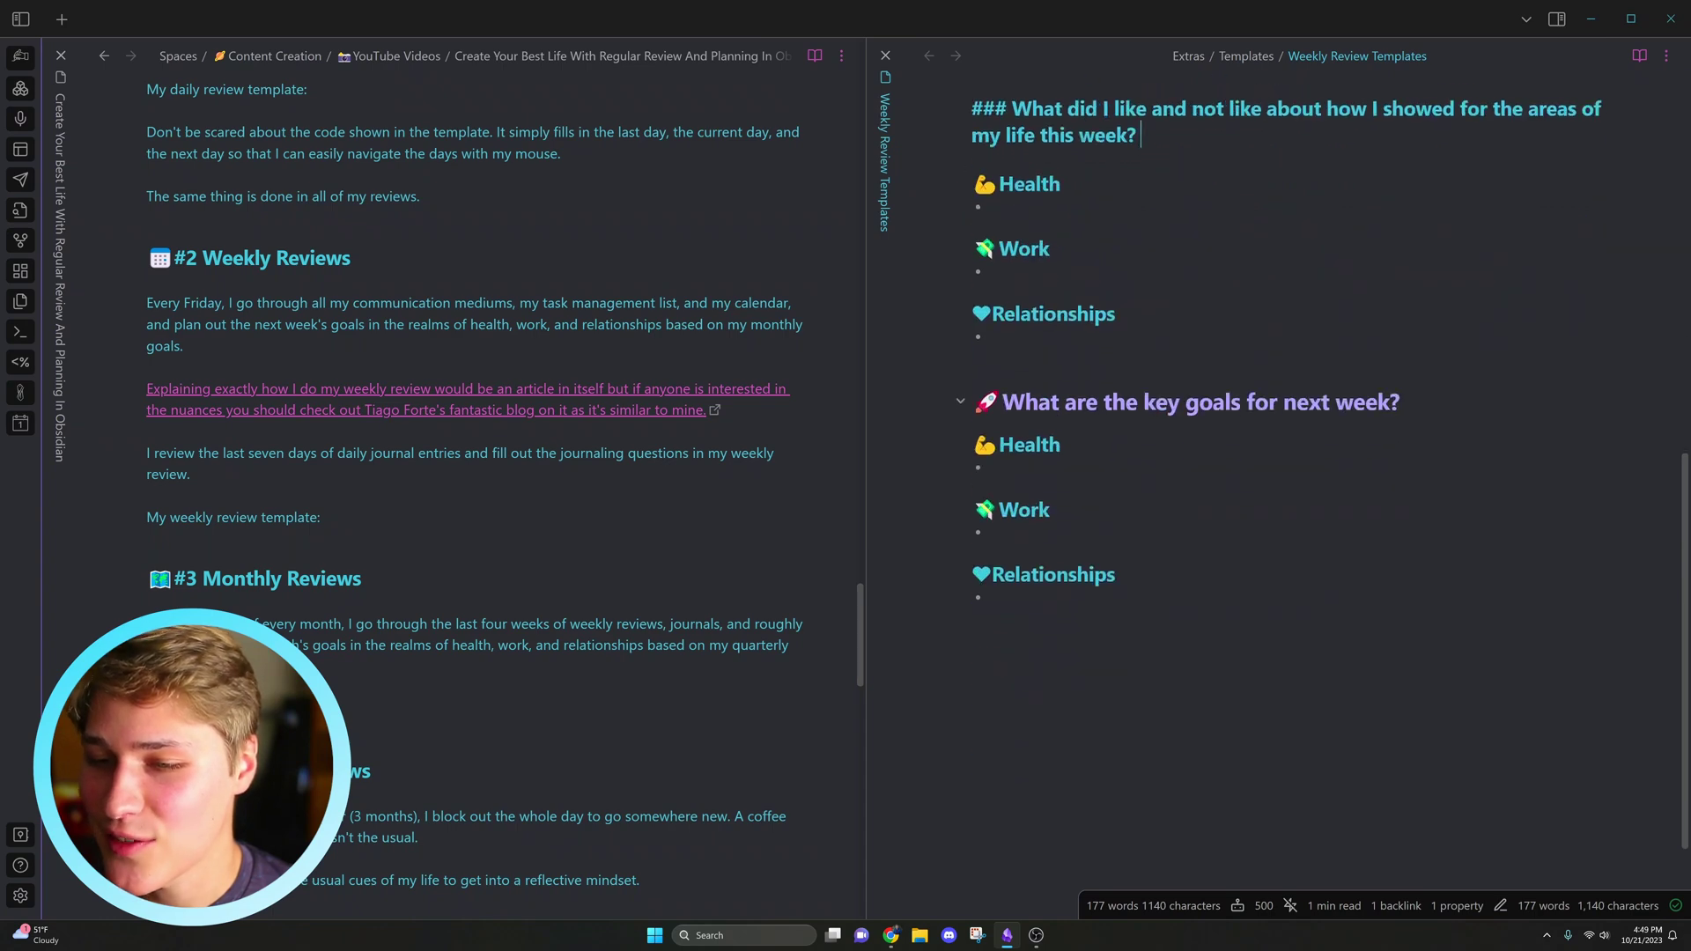
{"action": "mouse_move", "coordinate": [1002, 403]}
{"action": "left_mouse_down"}
{"action": "mouse_move", "coordinate": [1198, 404]}
{"action": "mouse_move", "coordinate": [1062, 445]}
{"action": "left_mouse_up"}
{"action": "left_click", "coordinate": [1100, 445]}
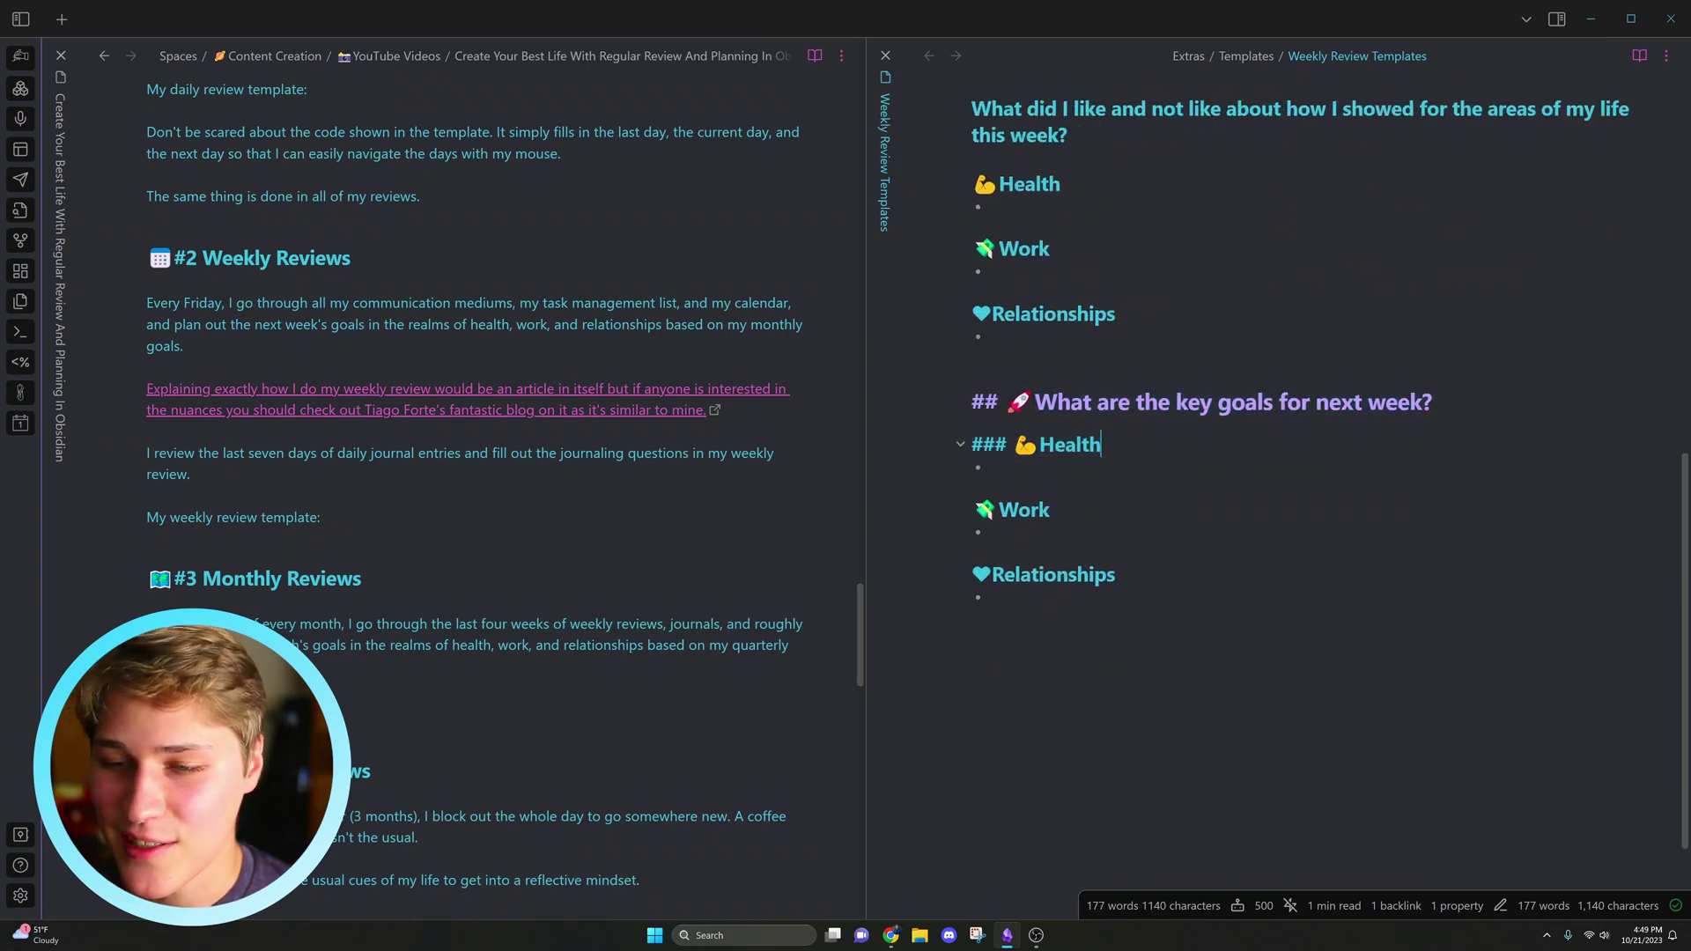
{"action": "scroll", "coordinate": [1277, 475], "scroll_direction": "up", "scroll_amount": 2}
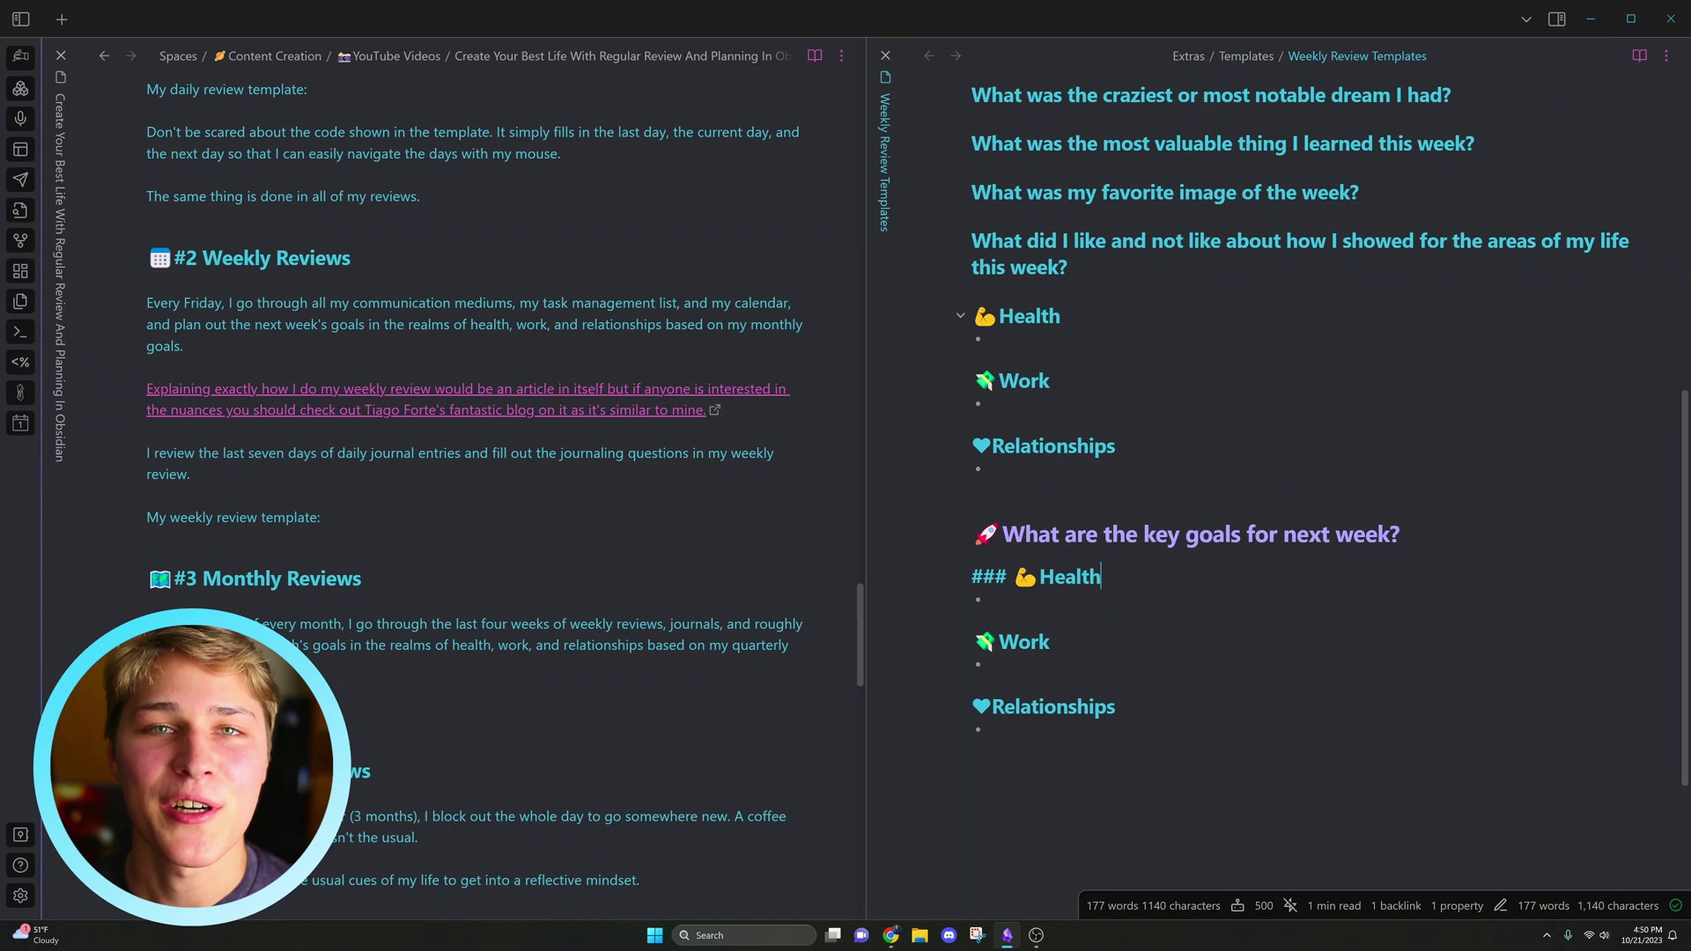
{"action": "scroll", "coordinate": [1277, 476], "scroll_direction": "up", "scroll_amount": 5}
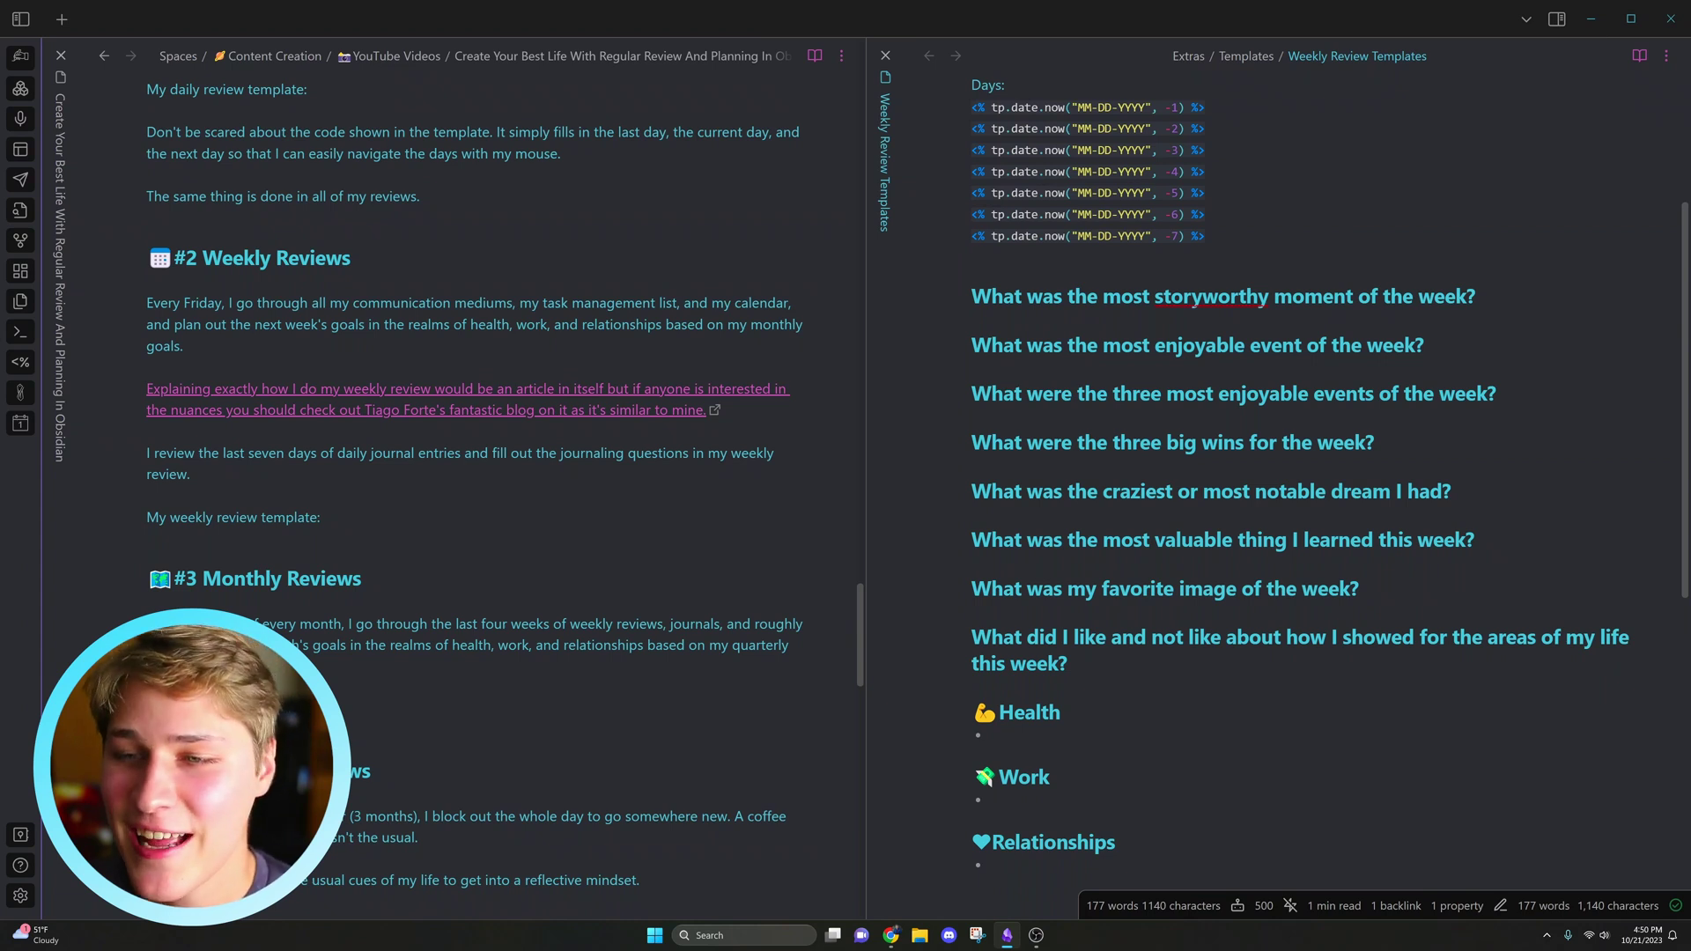
{"action": "left_click", "coordinate": [972, 417]}
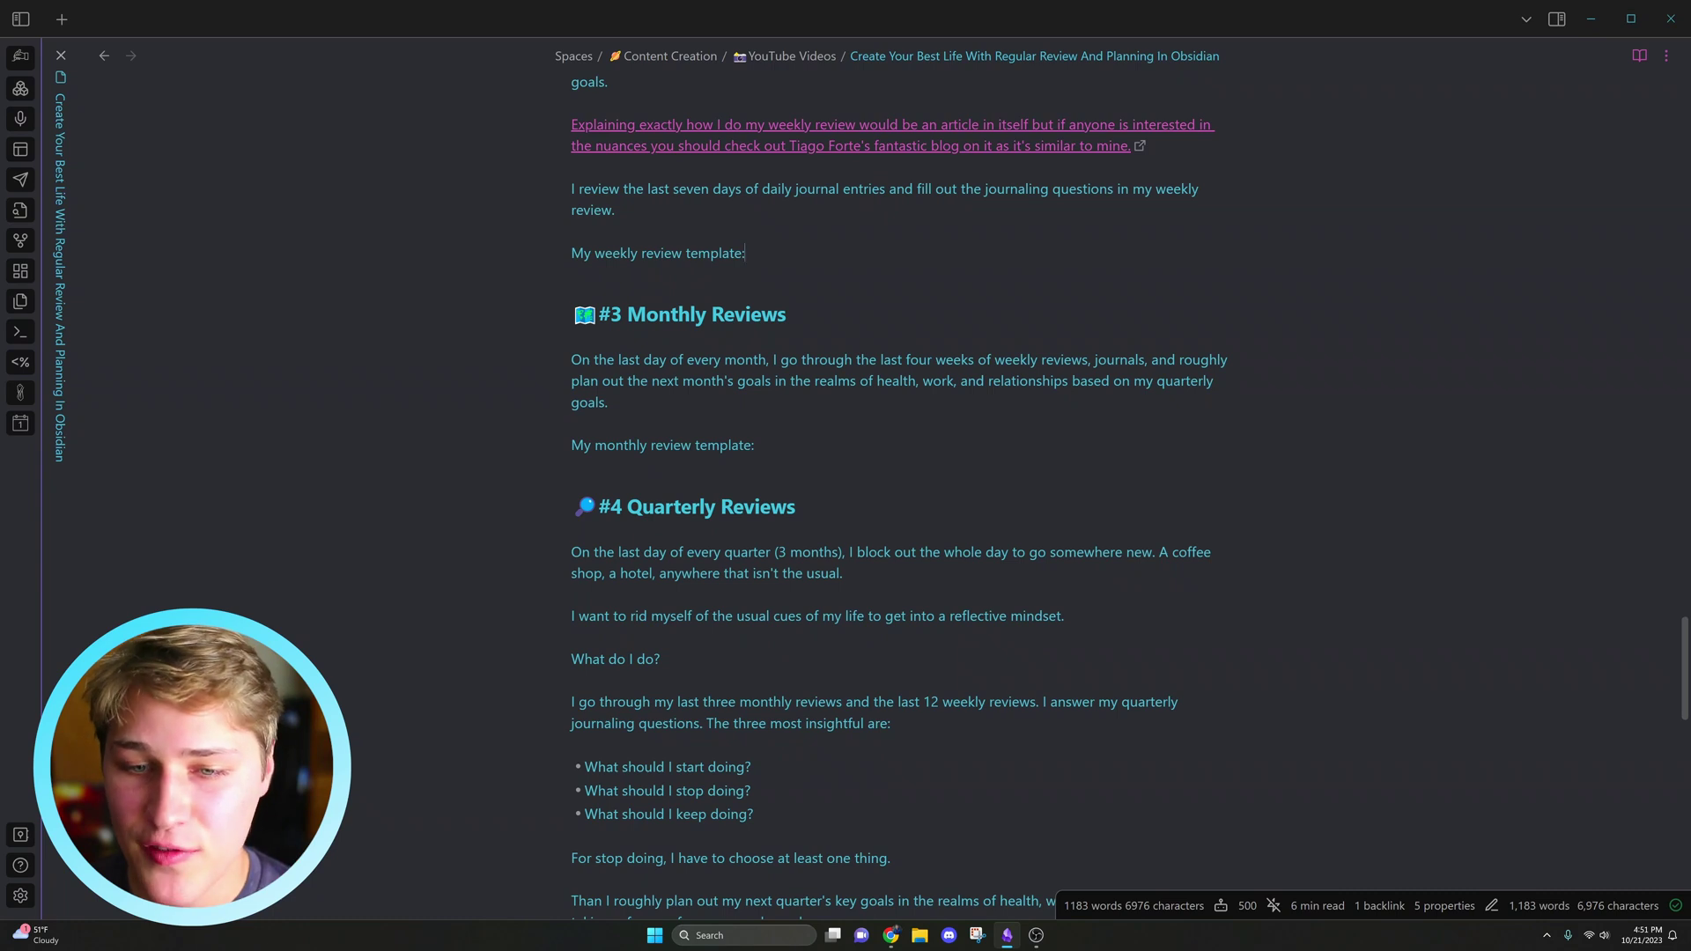
- Find the Monthly Review template note and open it in a split pane beside the Monthly Reviews section
{"action": "scroll", "coordinate": [898, 493], "scroll_direction": "down", "scroll_amount": 1}
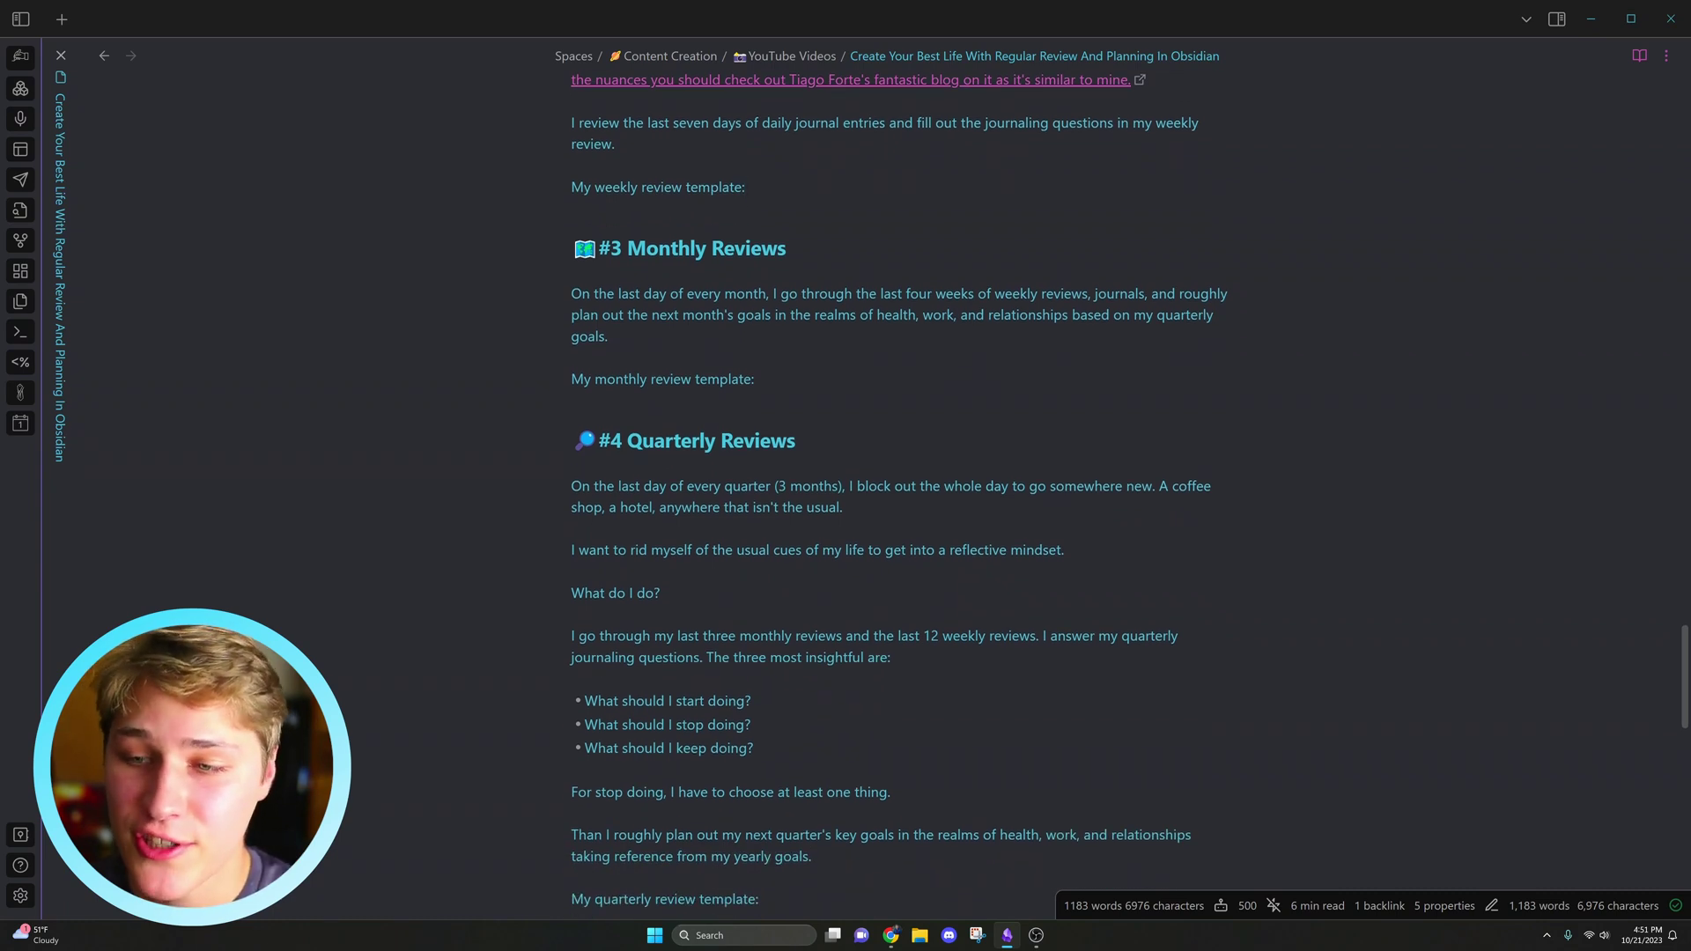
{"action": "key", "text": "ctrl+o"}
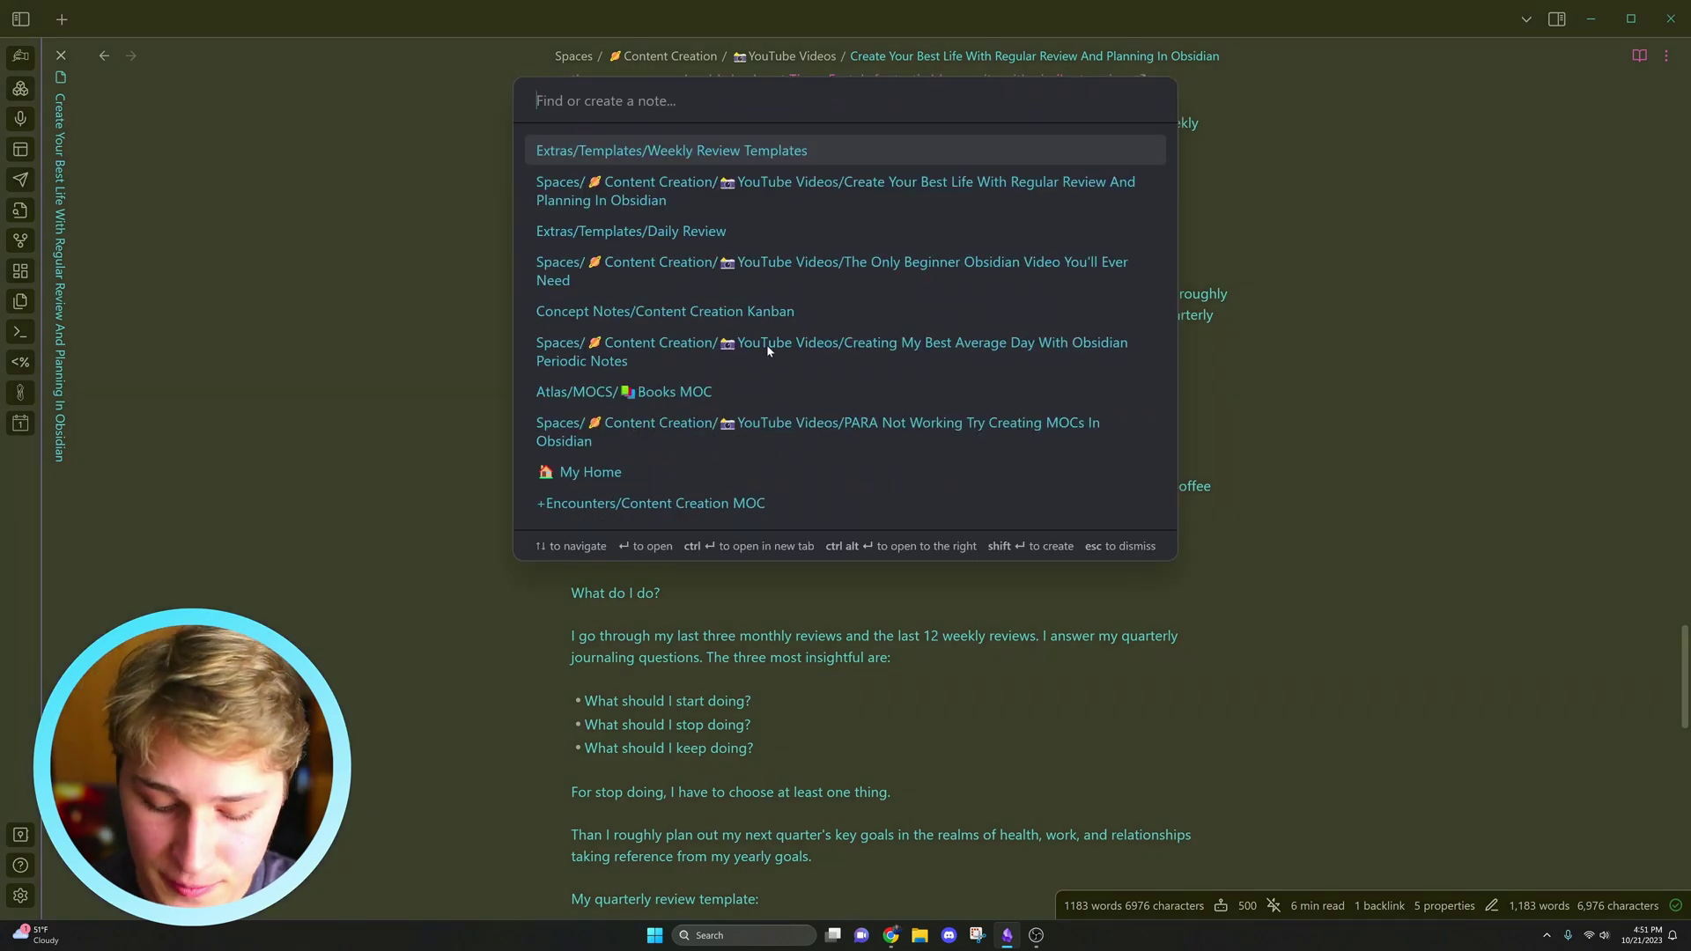
{"action": "type", "text": "monthl"}
{"action": "key", "text": "ctrl+Return"}
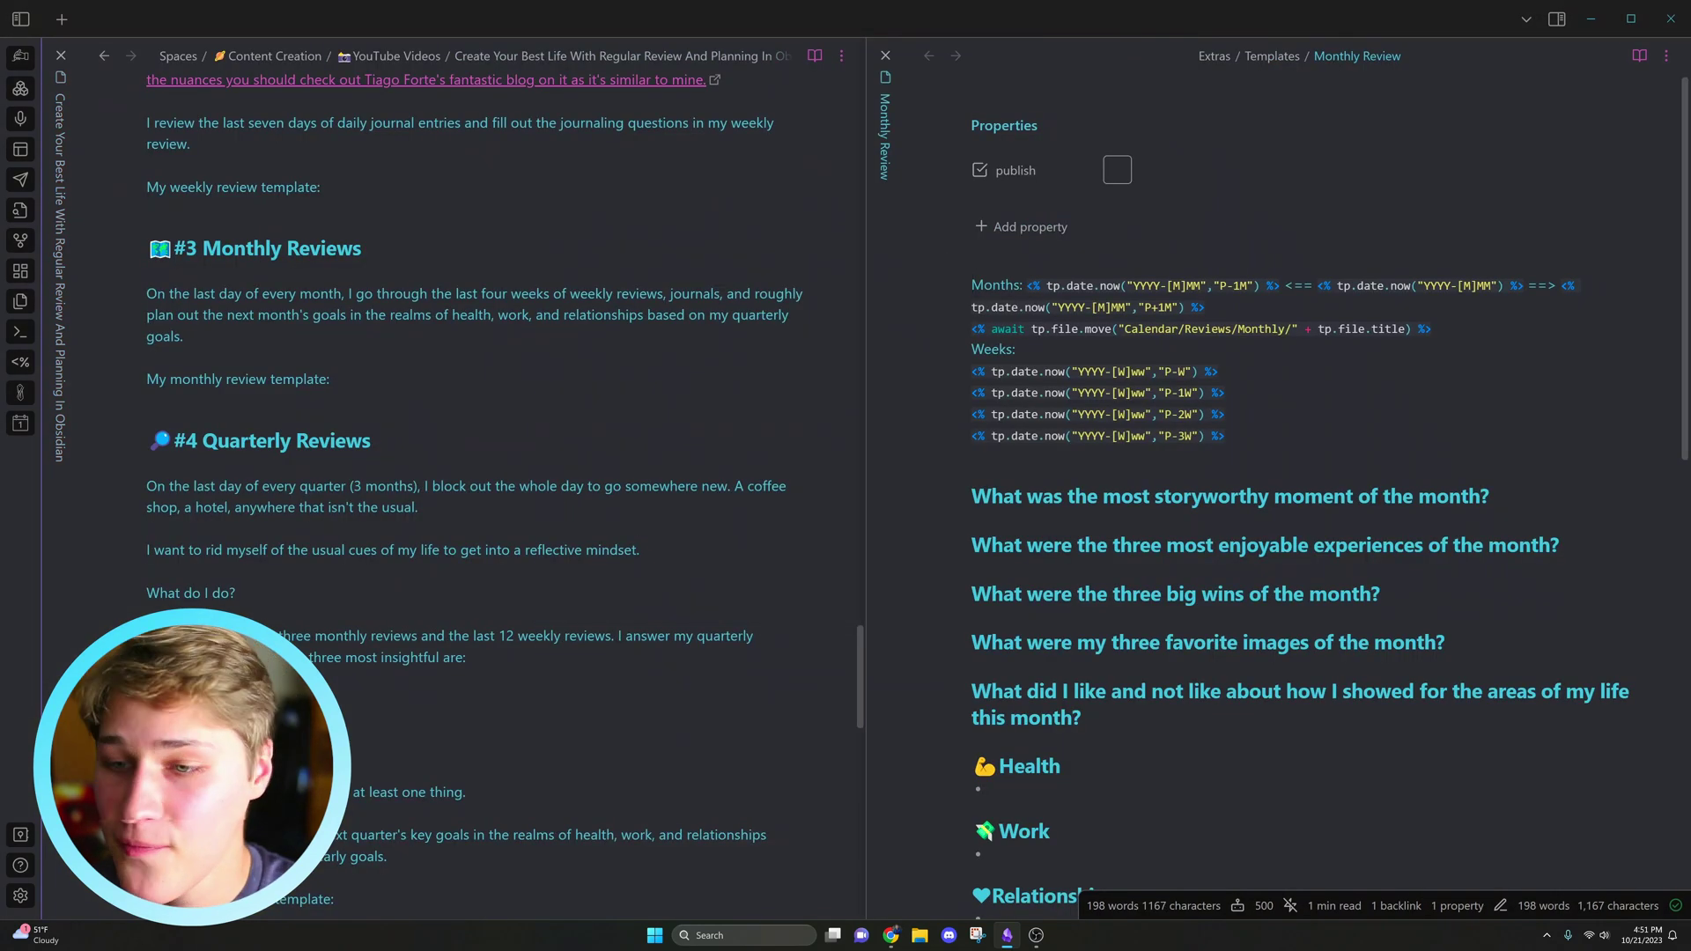
- Examine the Monthly Review template's reflection questions, the unfinished projects or tasks questions and the key goals for next month
{"action": "scroll", "coordinate": [1321, 493], "scroll_direction": "down", "scroll_amount": 5}
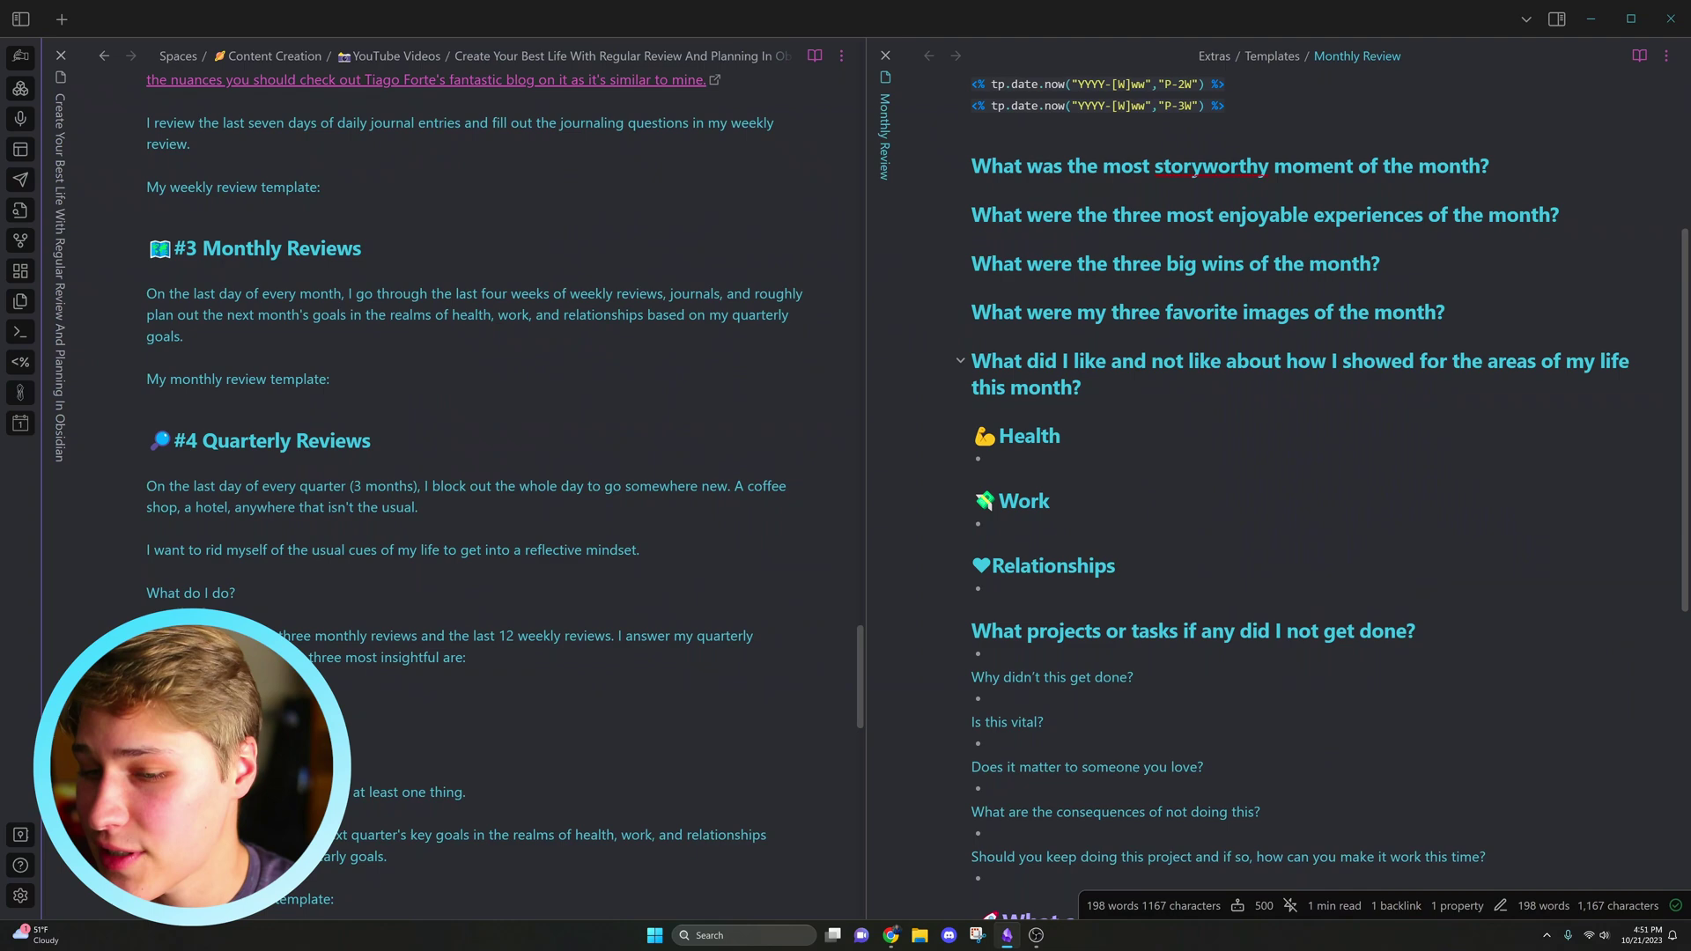
{"action": "scroll", "coordinate": [1321, 493], "scroll_direction": "down", "scroll_amount": 2}
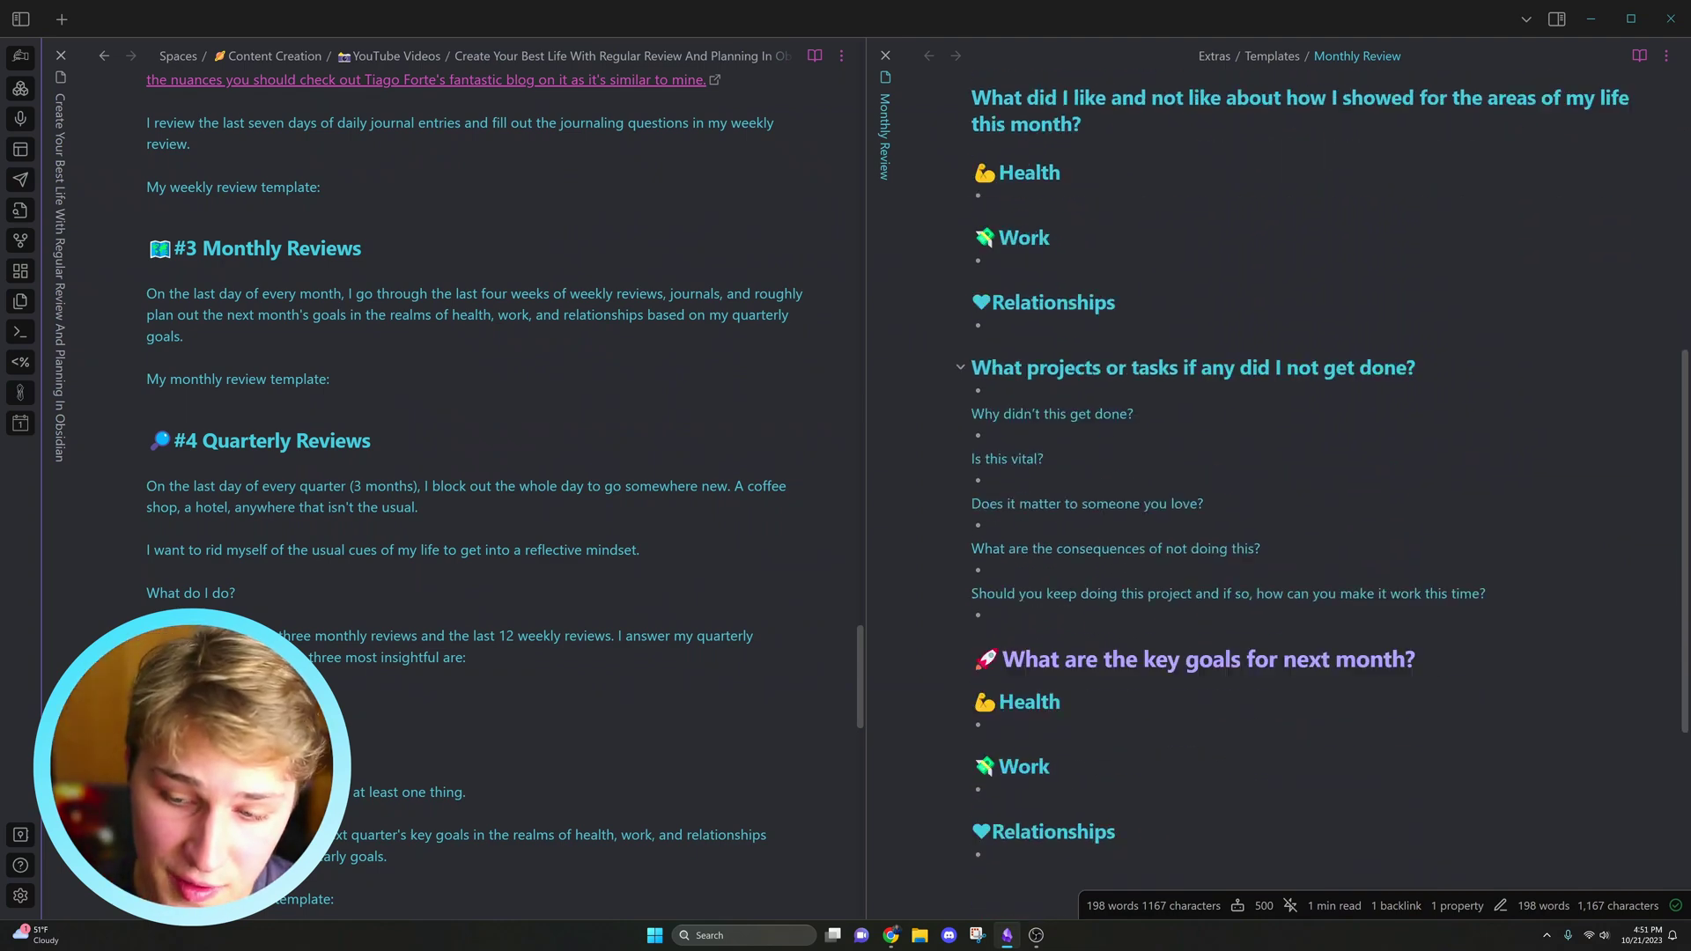
{"action": "scroll", "coordinate": [1320, 493], "scroll_direction": "up", "scroll_amount": 3}
{"action": "scroll", "coordinate": [1321, 493], "scroll_direction": "down", "scroll_amount": 3}
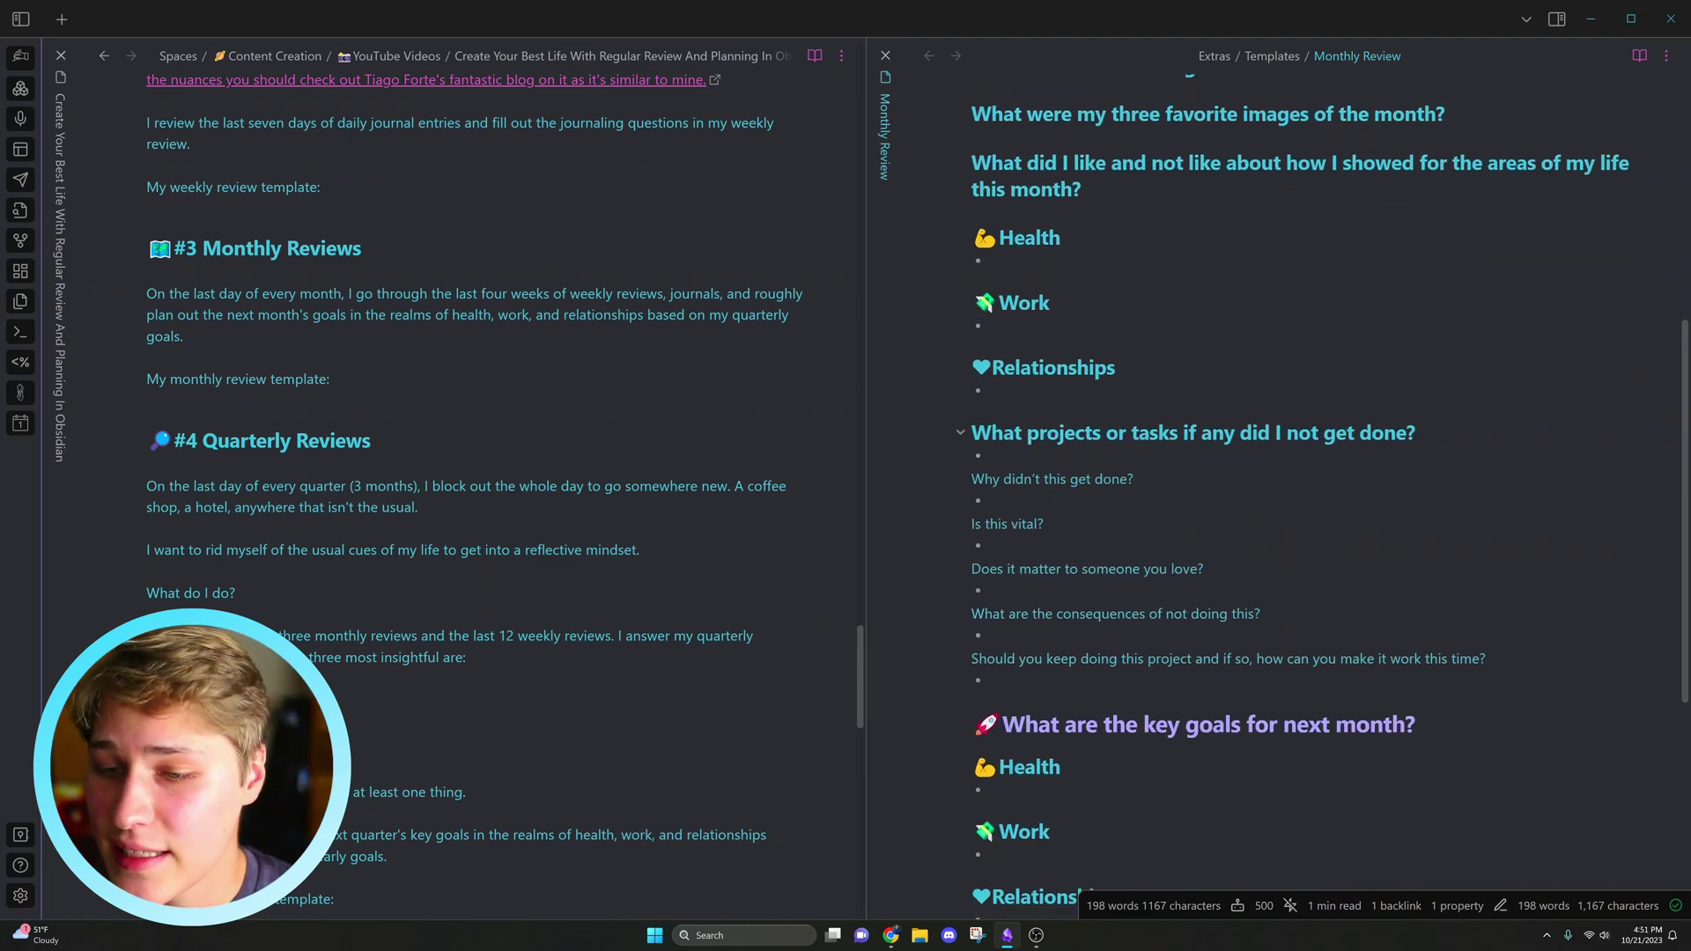
{"action": "left_click_drag", "start_coordinate": [971, 433], "coordinate": [1488, 659]}
{"action": "left_click", "coordinate": [1488, 659]}
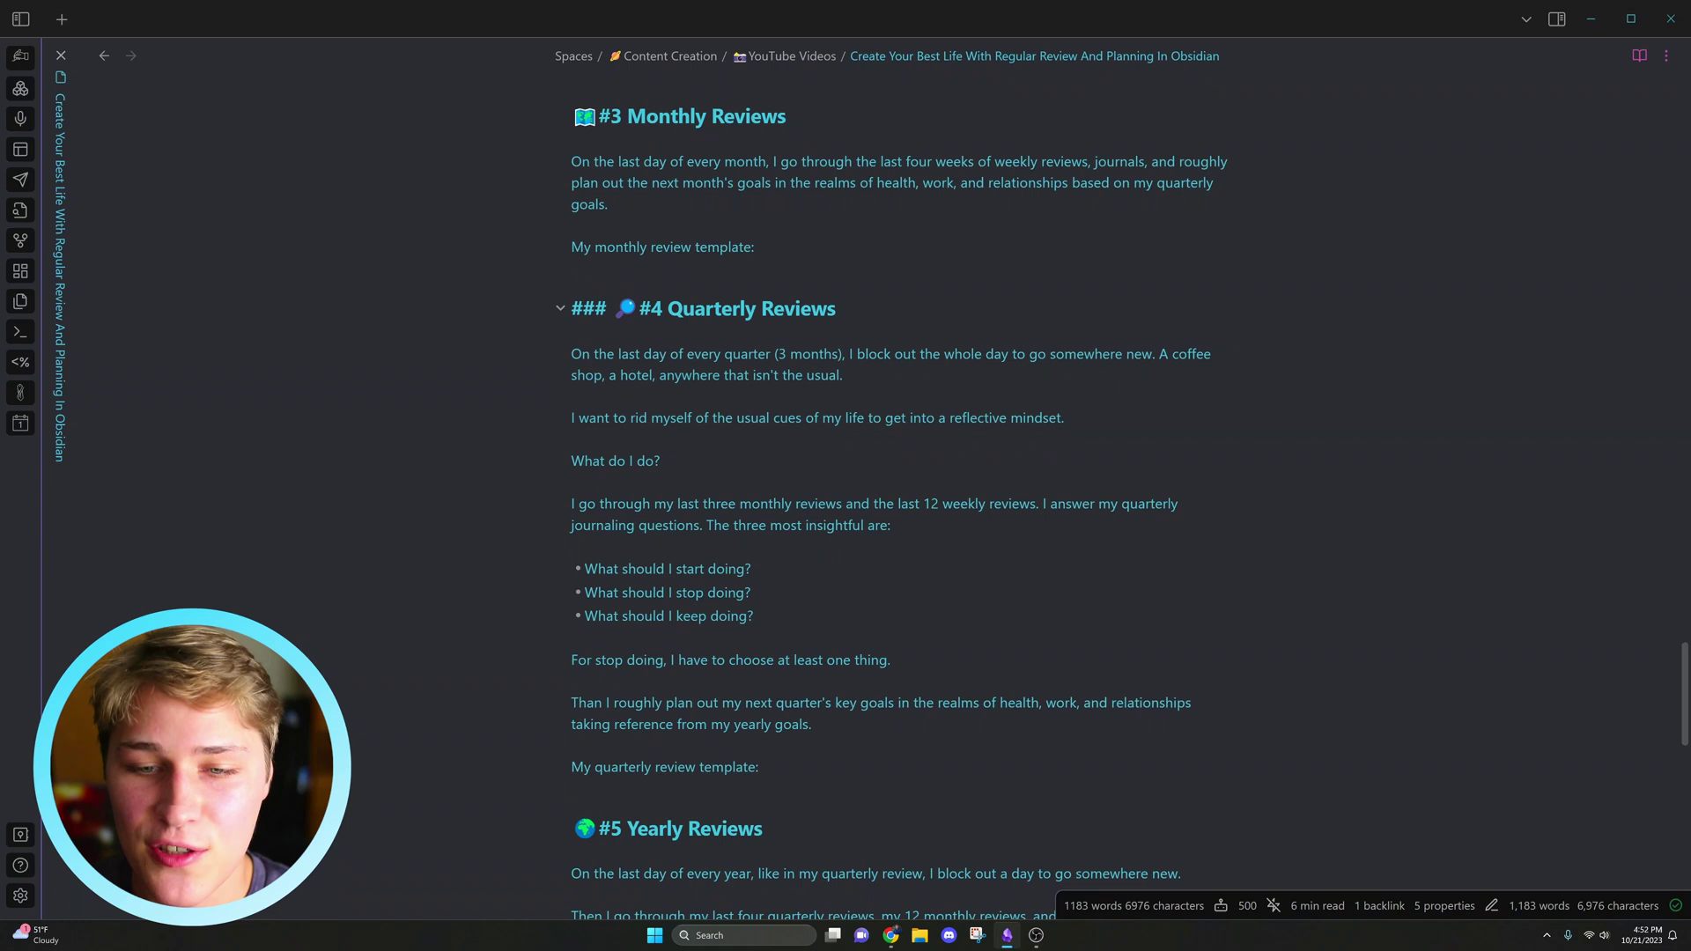
- Go through the Quarterly Reviews section and open the Quarterly Review template in a split pane beside the article note
{"action": "scroll", "coordinate": [898, 497], "scroll_direction": "down", "scroll_amount": 2}
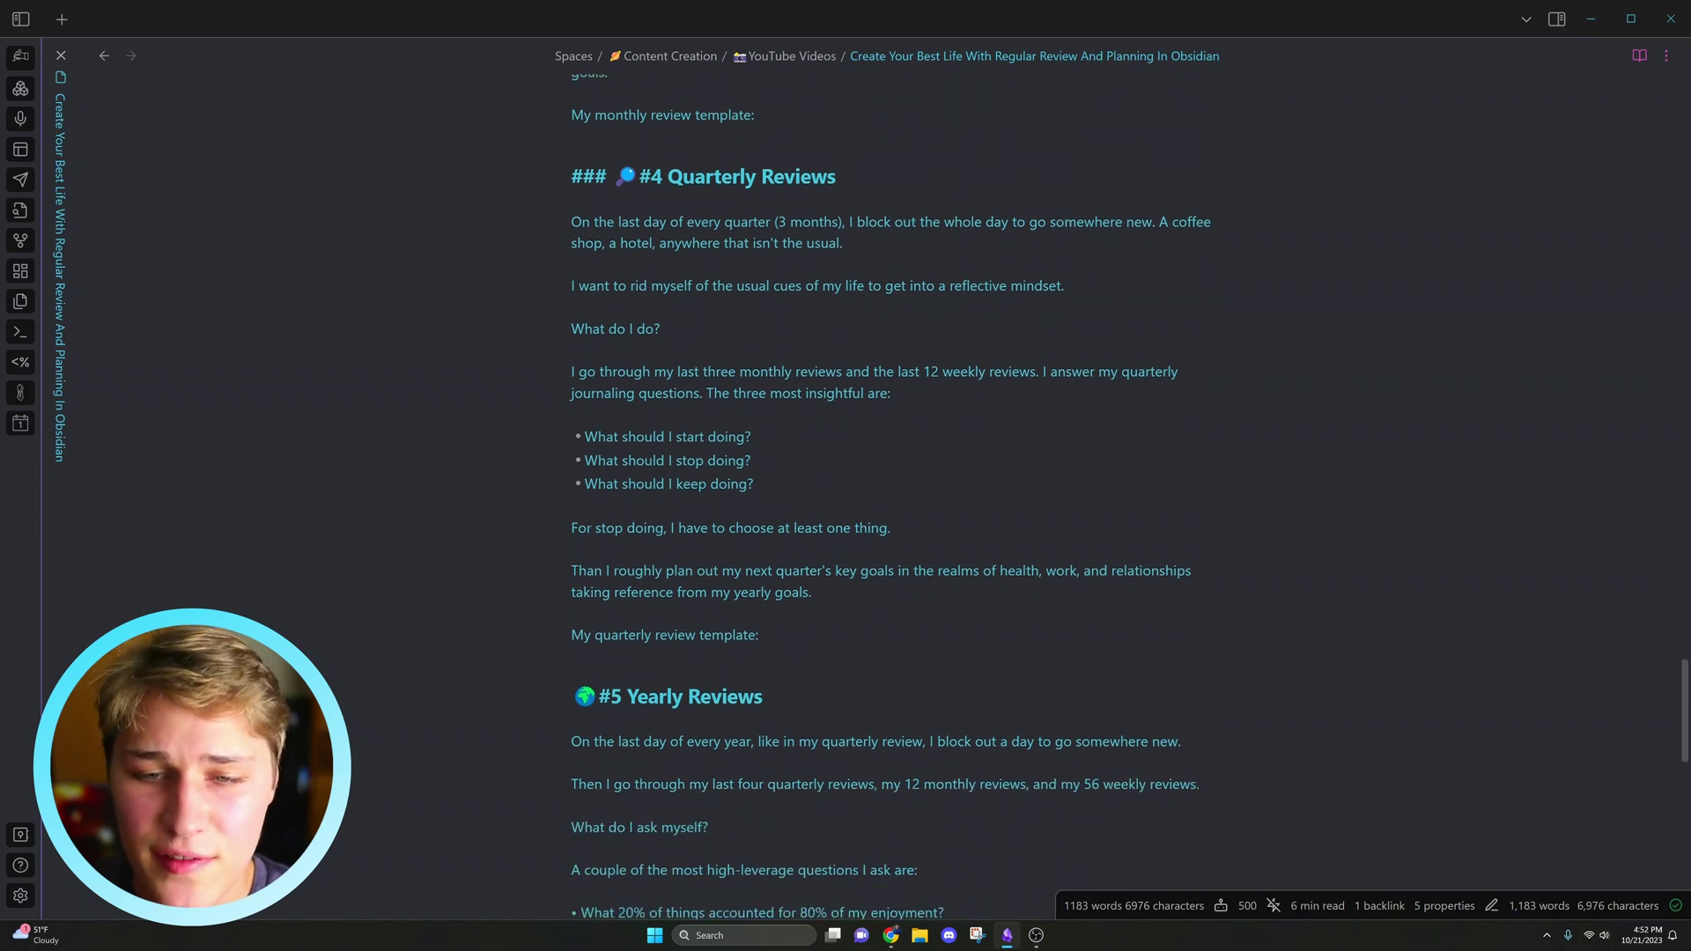
{"action": "scroll", "coordinate": [898, 502], "scroll_direction": "down", "scroll_amount": 4}
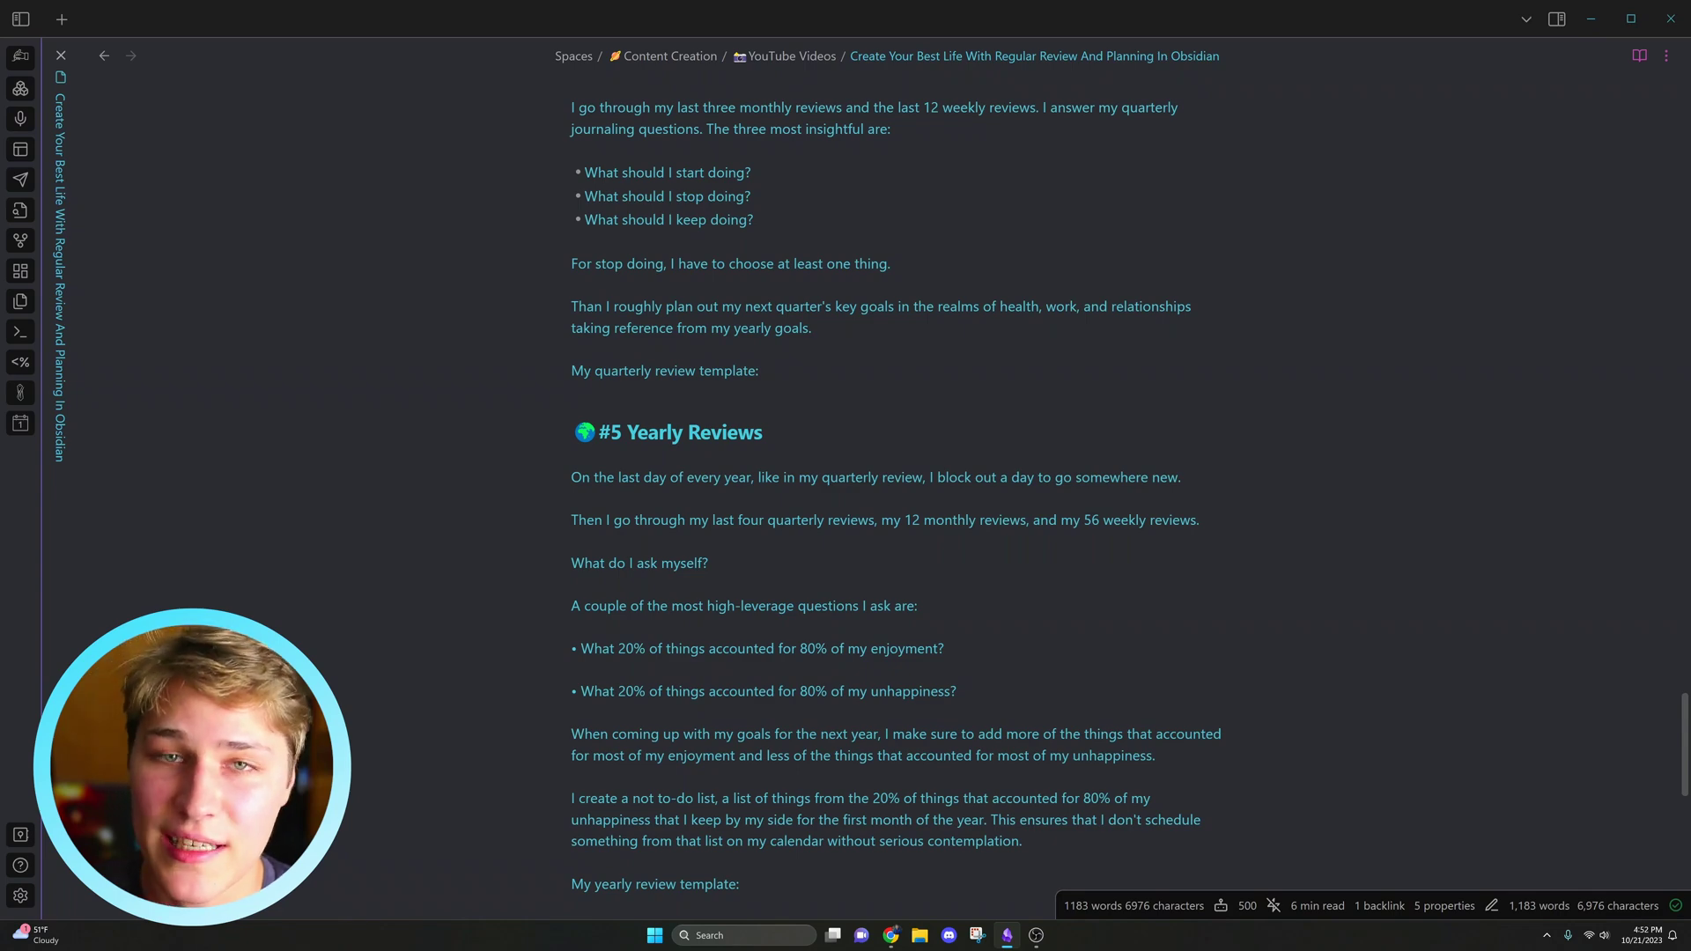
{"action": "key", "text": "ctrl+o"}
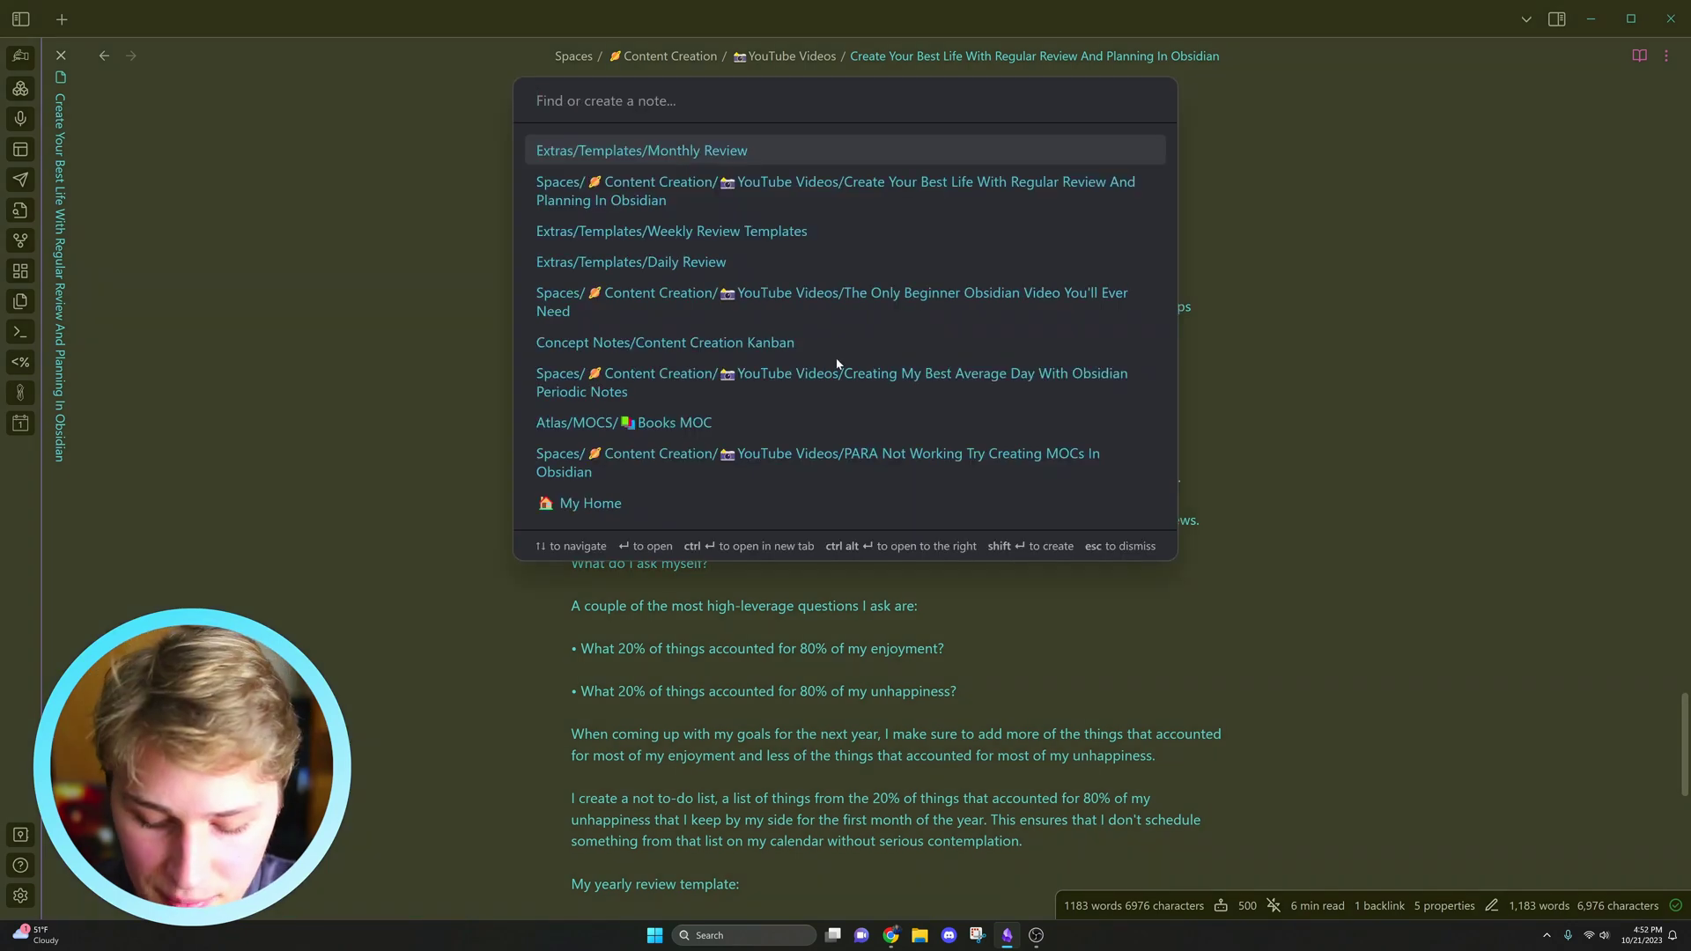
{"action": "type", "text": "quart"}
{"action": "key", "text": "ctrl+alt+Return"}
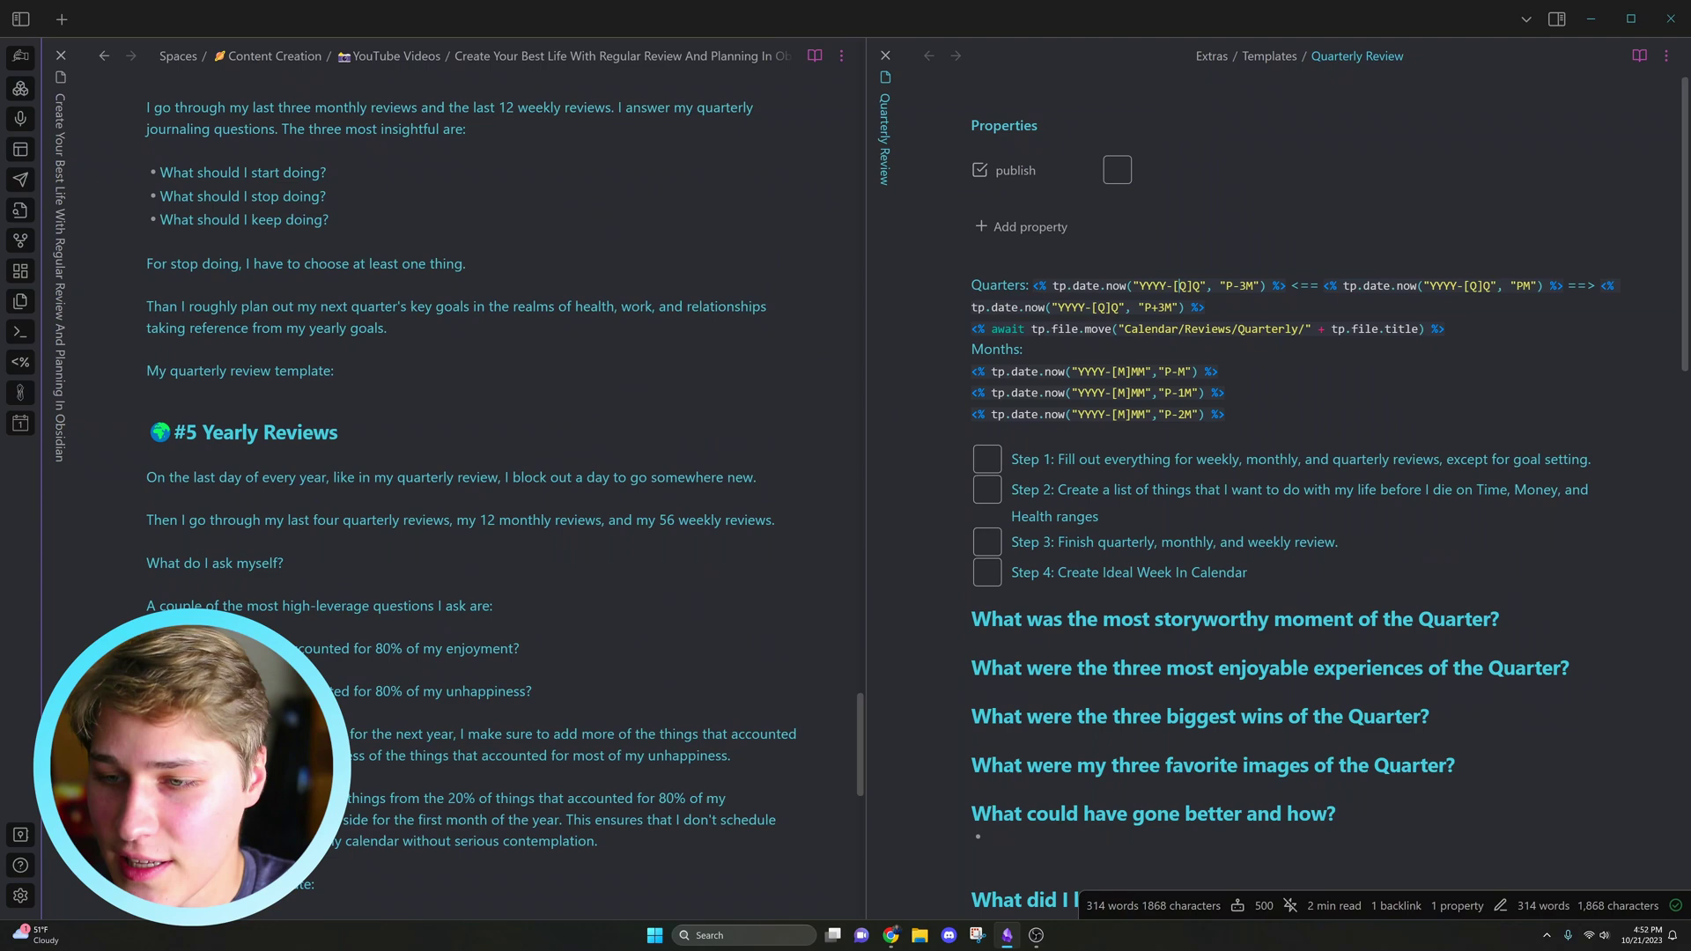
- Examine the Quarterly Review template's checklist from Step 1 through Step 4, Create Ideal Week In Calendar
{"action": "scroll", "coordinate": [1277, 485], "scroll_direction": "down", "scroll_amount": 4}
{"action": "left_click_drag", "start_coordinate": [1011, 130], "coordinate": [1248, 242]}
{"action": "left_click", "coordinate": [1248, 242]}
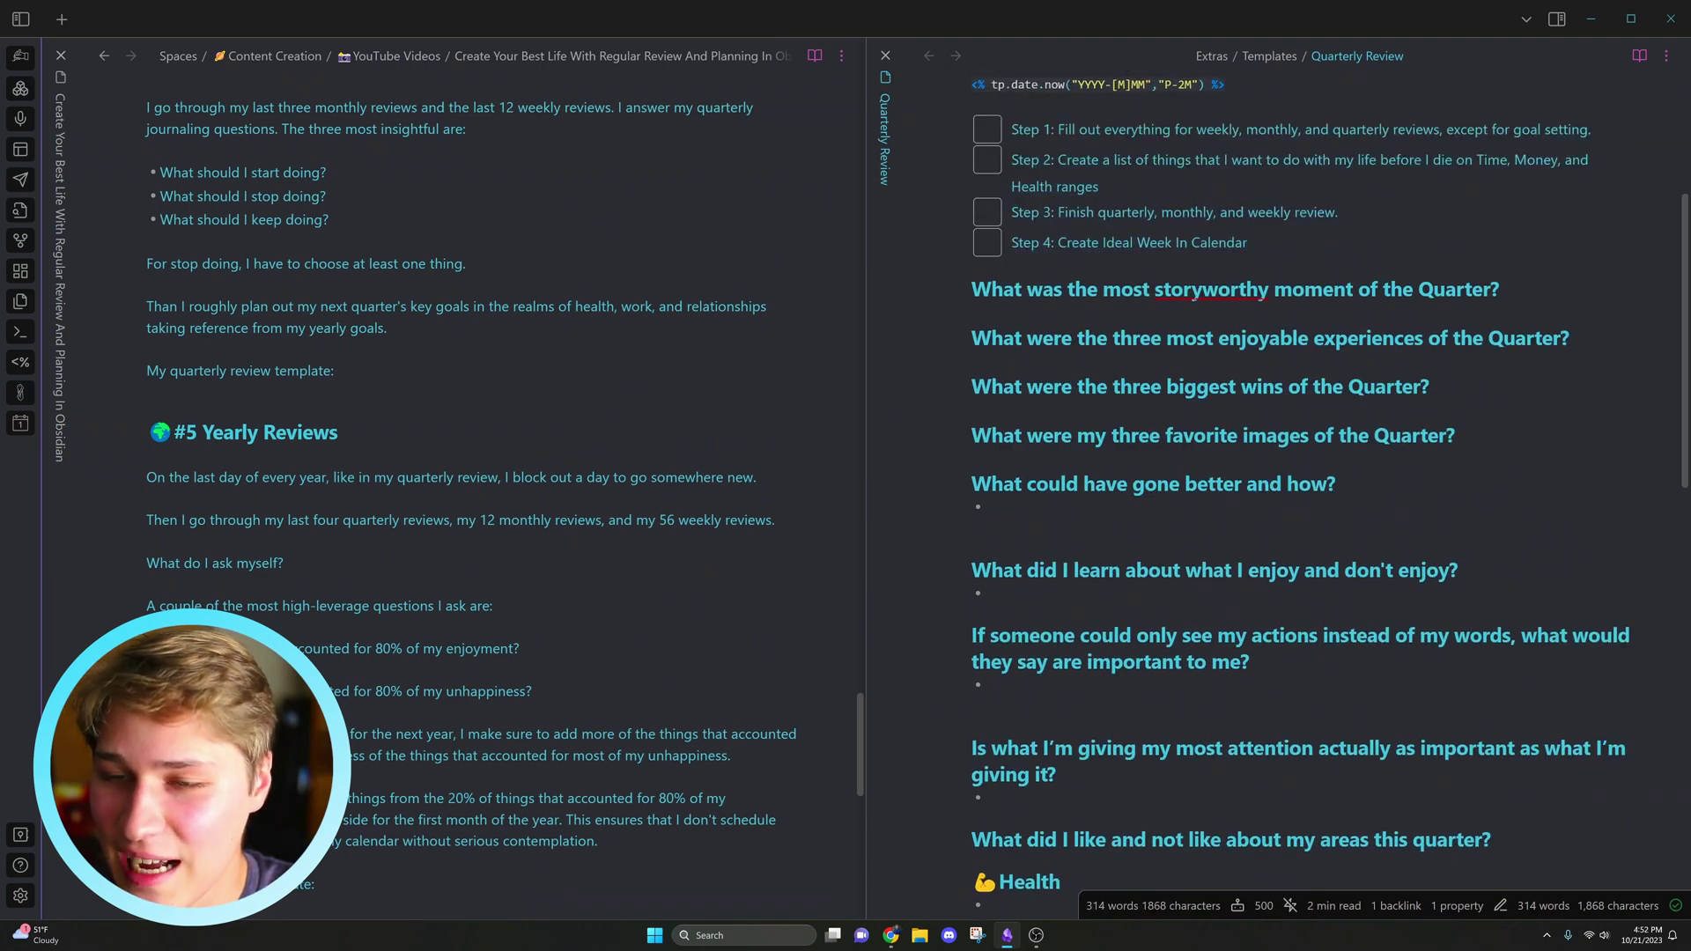
{"action": "scroll", "coordinate": [1277, 484], "scroll_direction": "up", "scroll_amount": 2}
{"action": "scroll", "coordinate": [1276, 484], "scroll_direction": "down", "scroll_amount": 2}
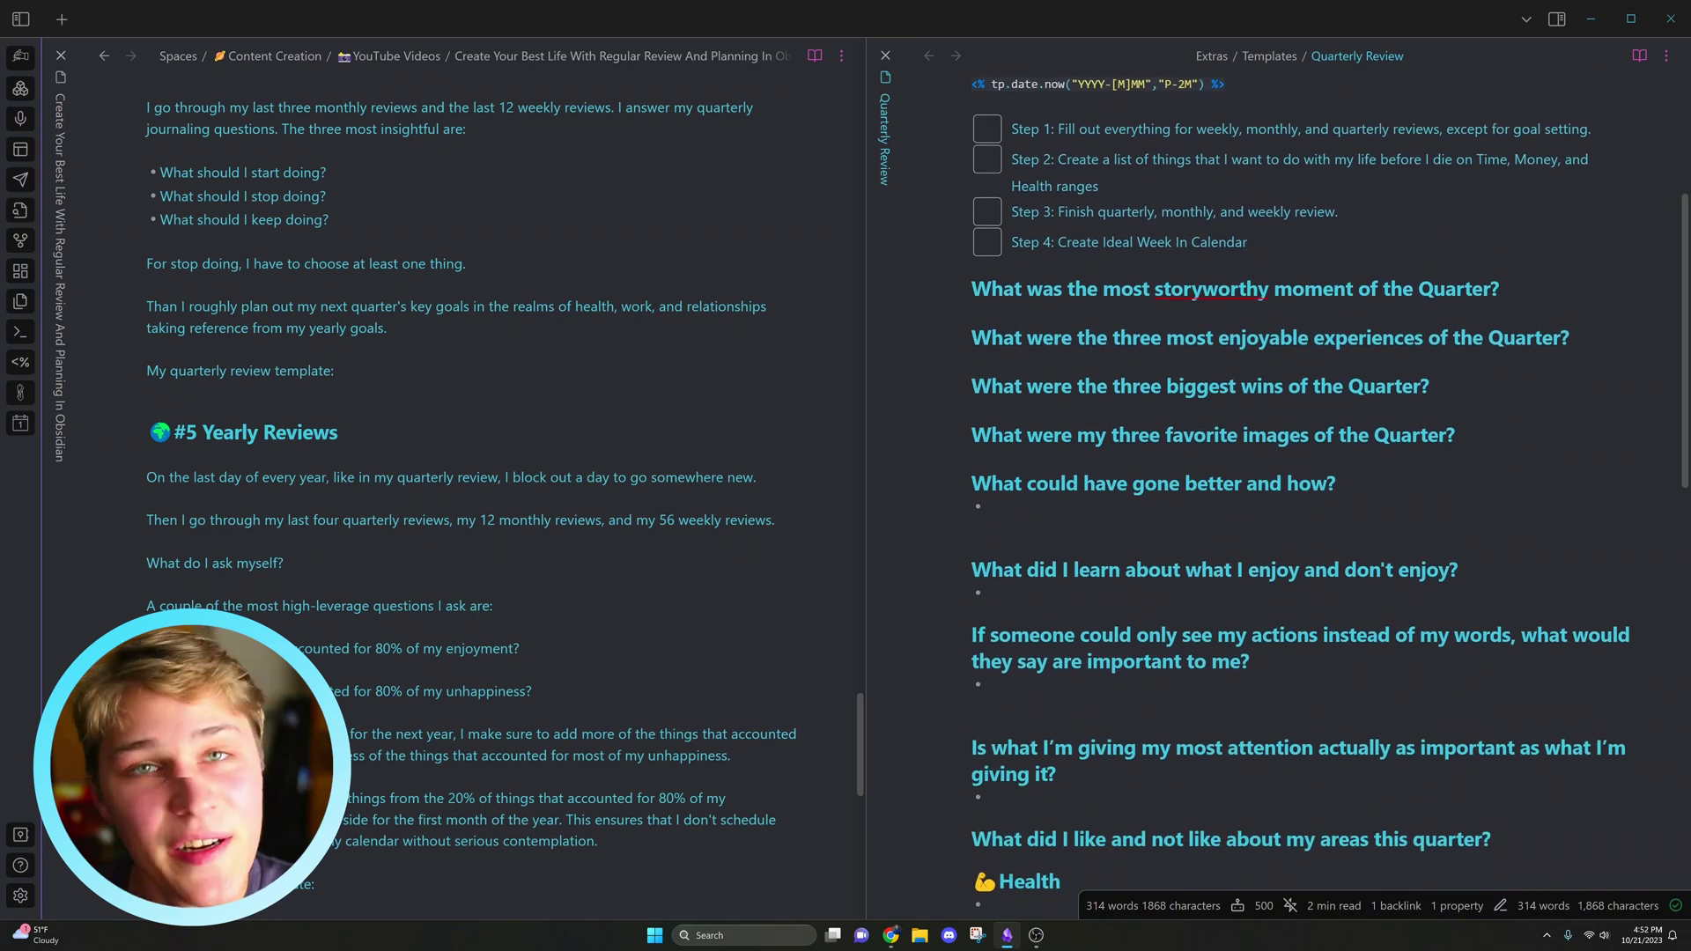
- Examine the quarterly questions from the most storyworthy moment through "What could have gone better and how?"
{"action": "left_click_drag", "start_coordinate": [1003, 289], "coordinate": [1373, 483]}
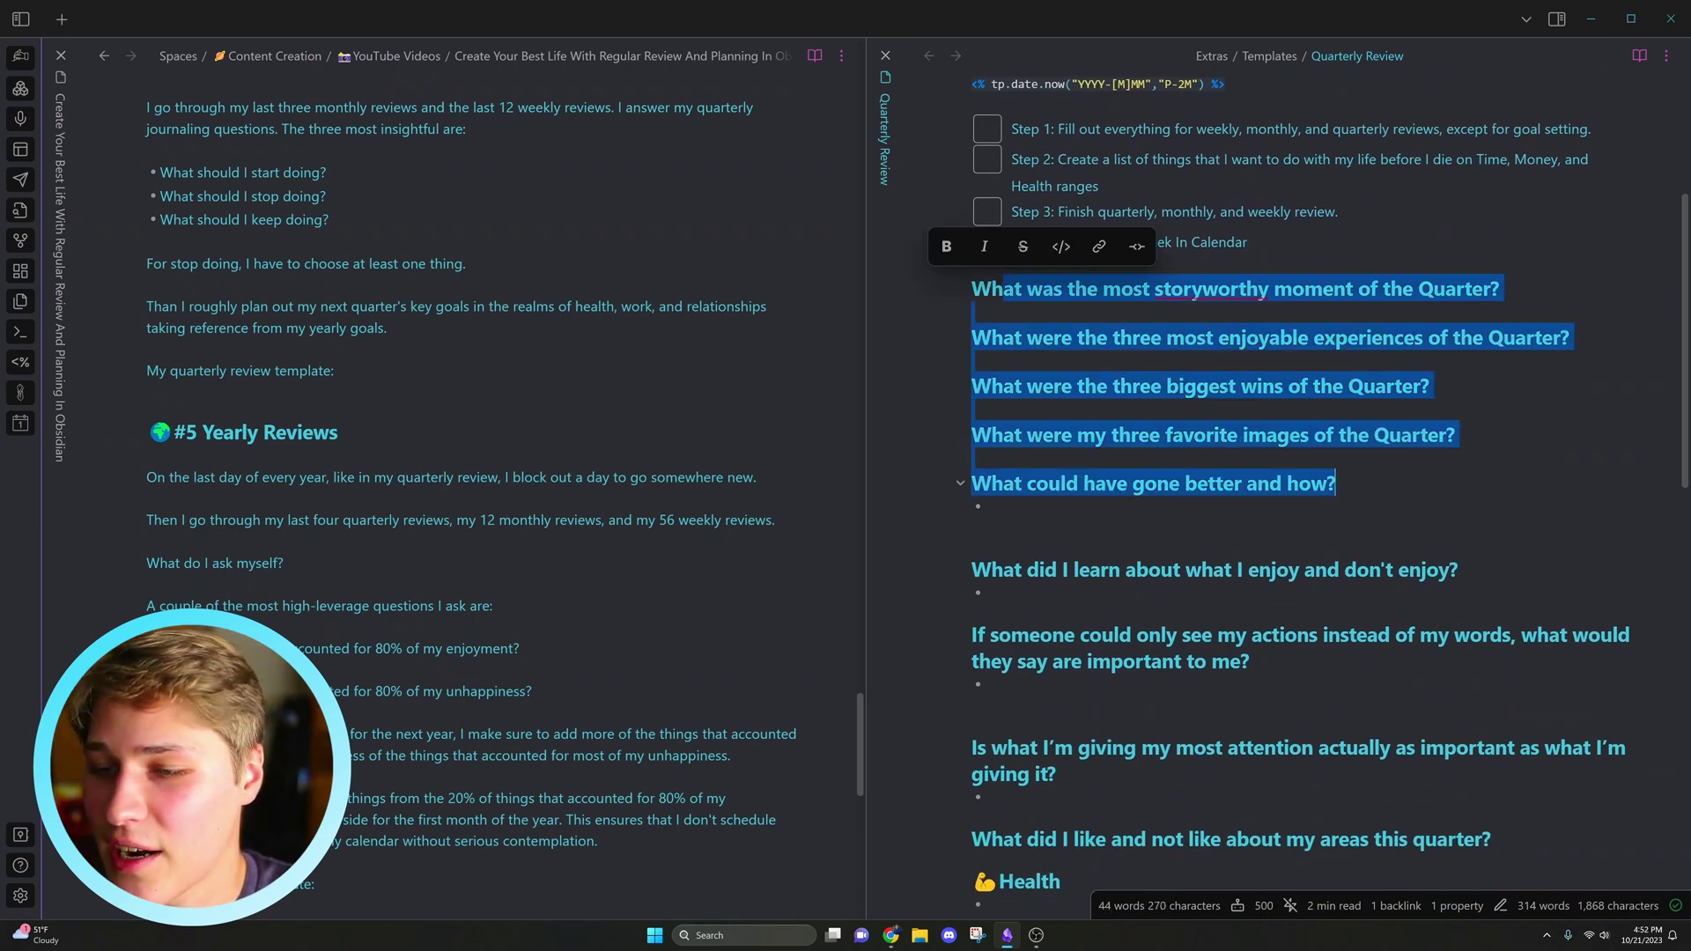
{"action": "left_click", "coordinate": [1376, 484]}
{"action": "scroll", "coordinate": [1374, 483], "scroll_direction": "down", "scroll_amount": 2}
{"action": "scroll", "coordinate": [1295, 308], "scroll_direction": "down", "scroll_amount": 1}
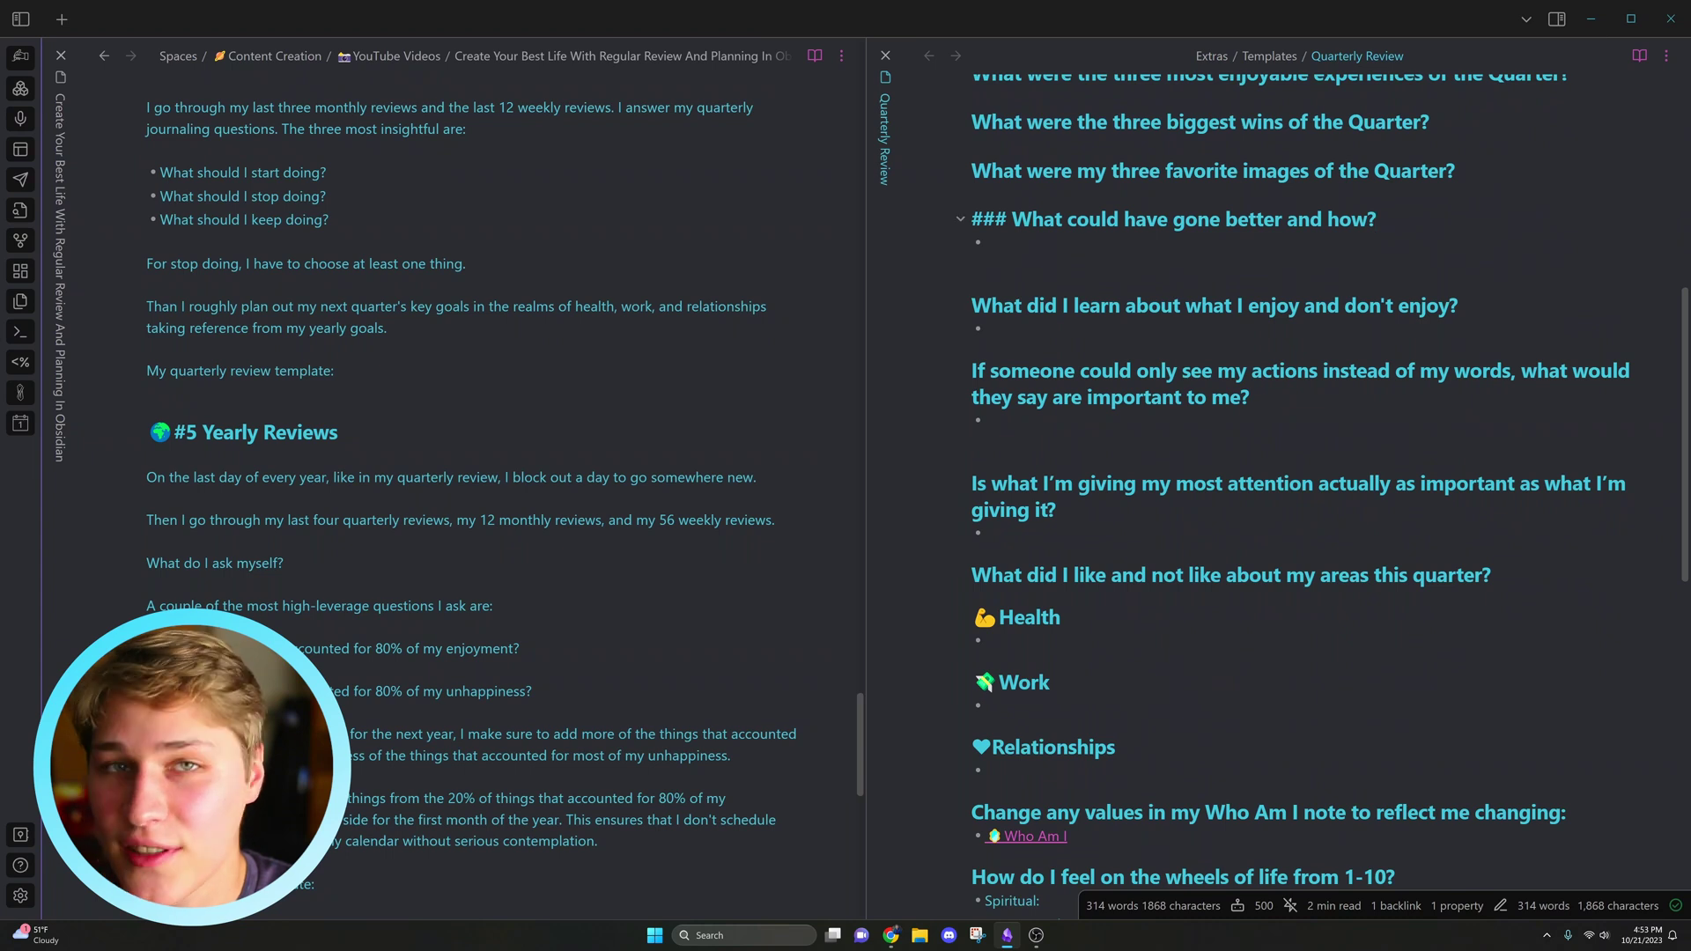
{"action": "left_click_drag", "start_coordinate": [1012, 219], "coordinate": [1376, 219]}
{"action": "left_click", "coordinate": [1172, 220]}
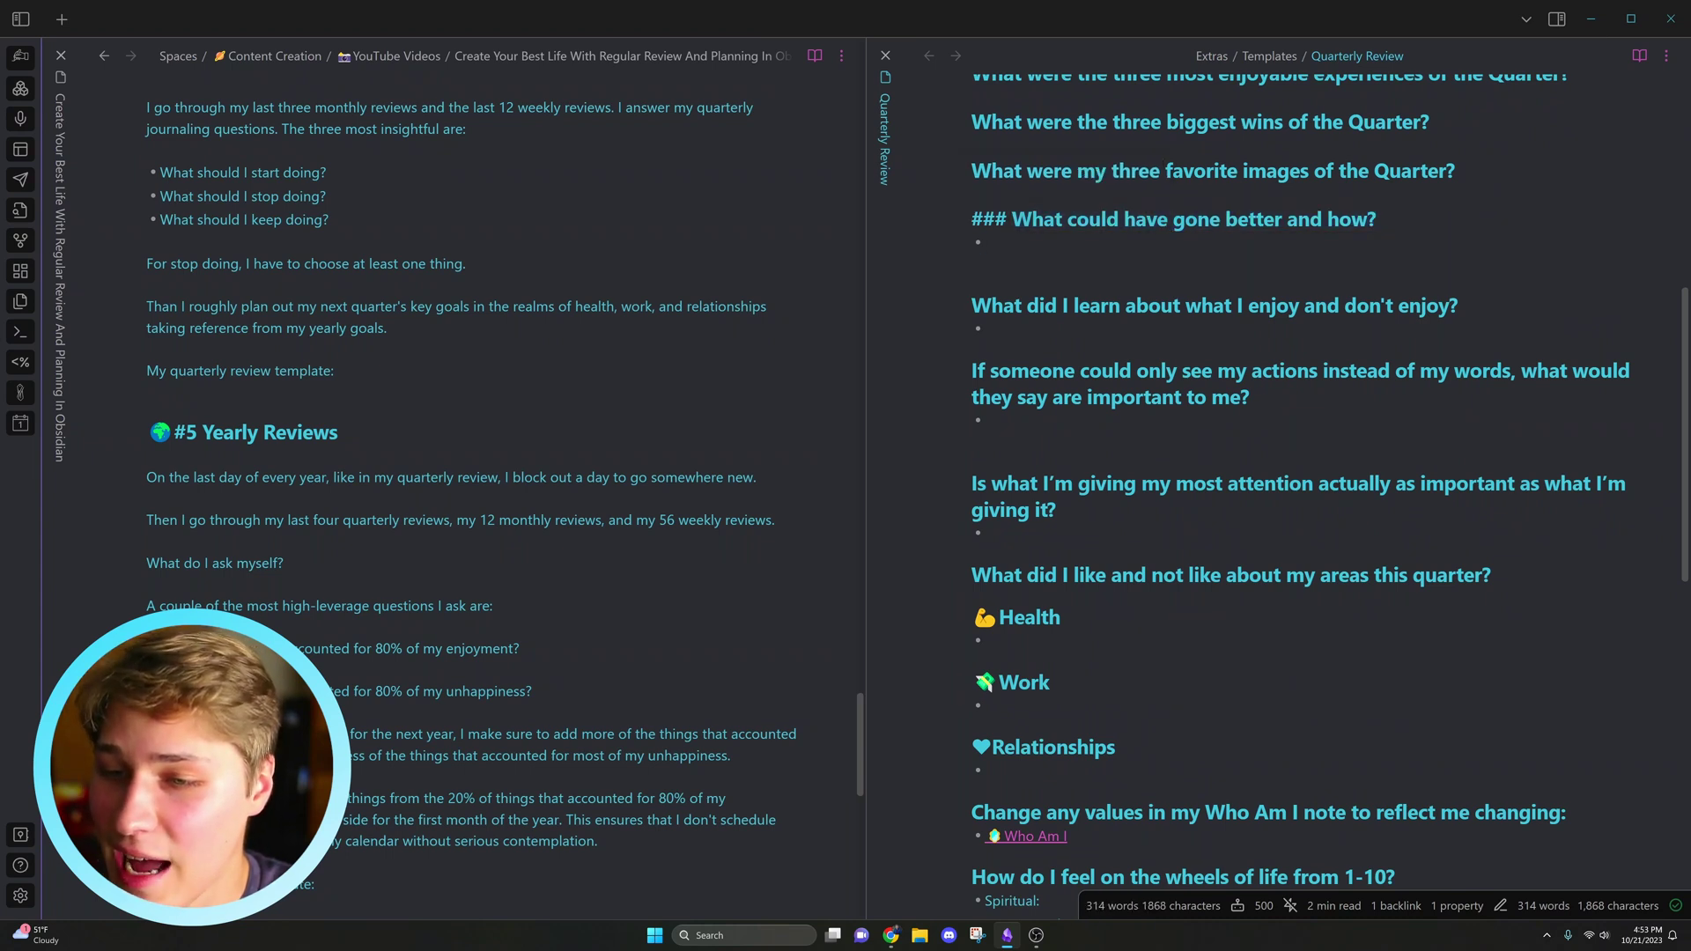
- Examine the quarterly questions on what I enjoy and don't enjoy and what my actions say is important to me
{"action": "left_click_drag", "start_coordinate": [972, 305], "coordinate": [1461, 307]}
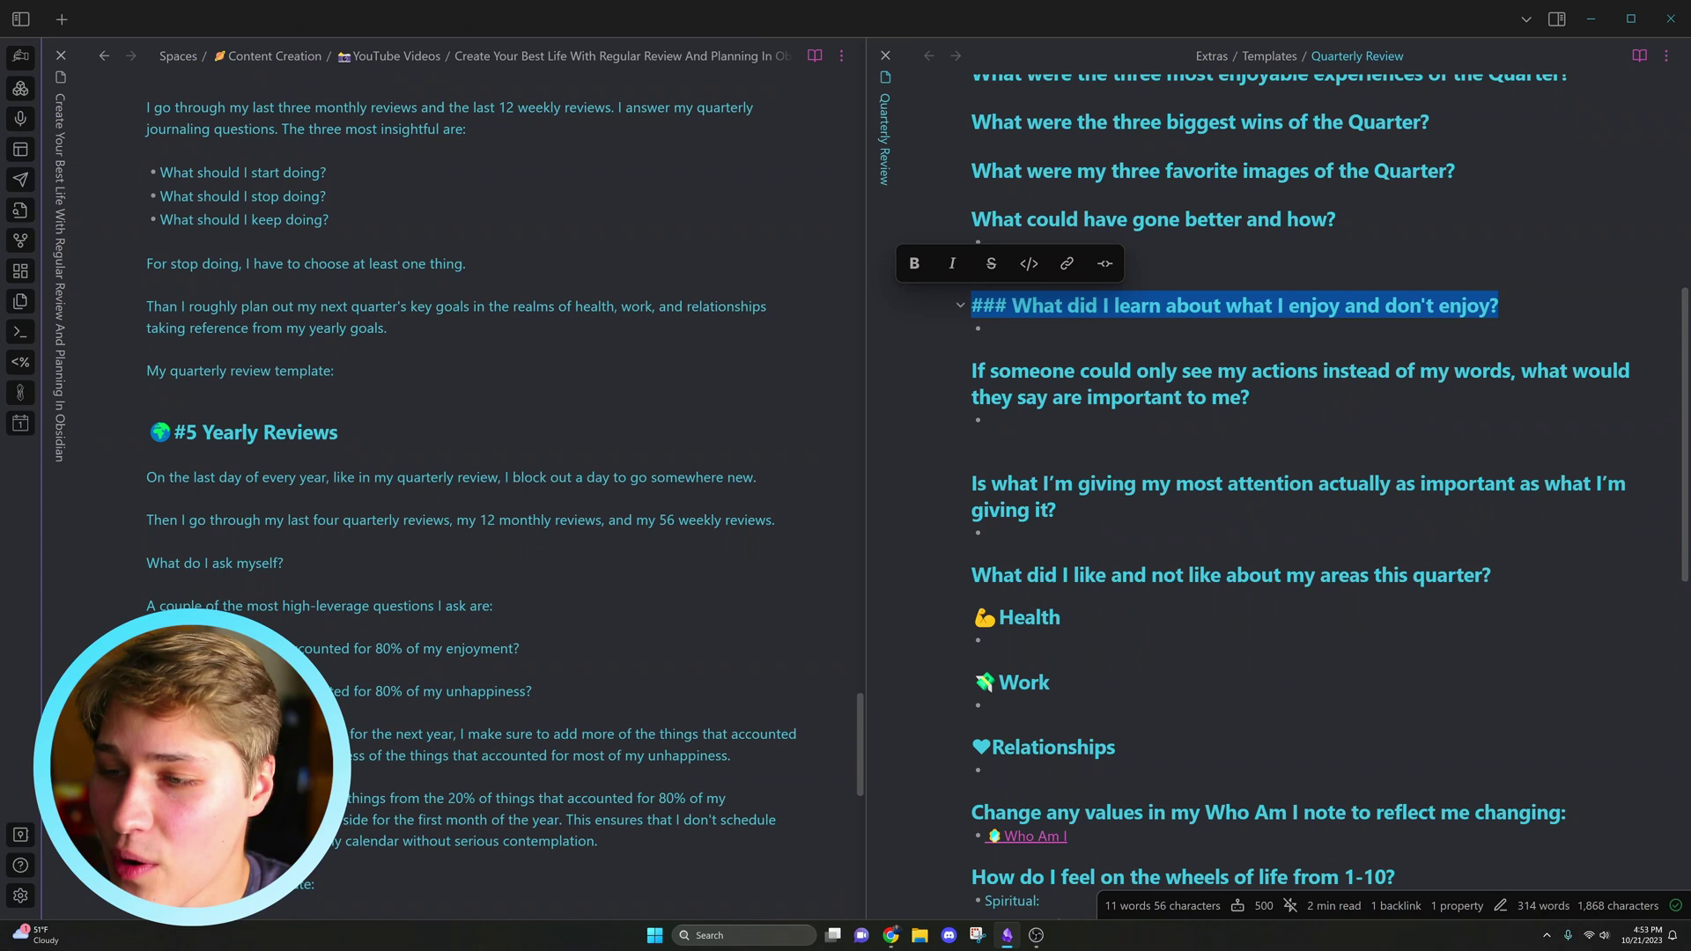
{"action": "left_click", "coordinate": [1498, 306]}
{"action": "left_click", "coordinate": [1249, 397]}
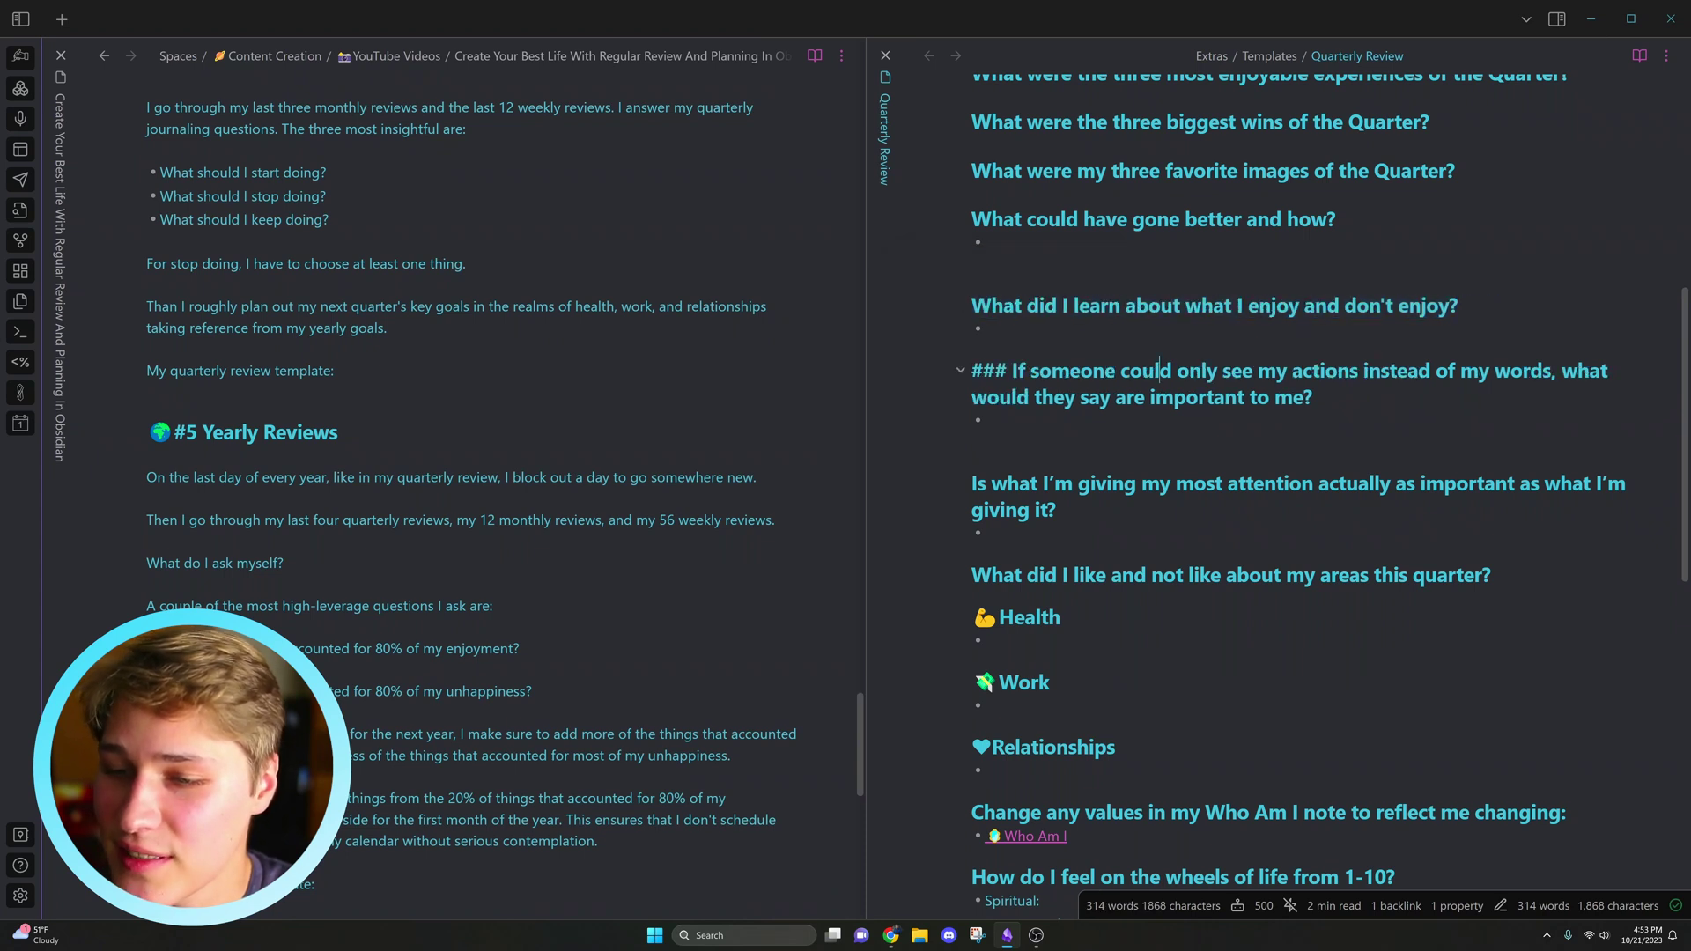
{"action": "left_click_drag", "start_coordinate": [1012, 371], "coordinate": [1313, 397]}
{"action": "left_click", "coordinate": [1313, 397]}
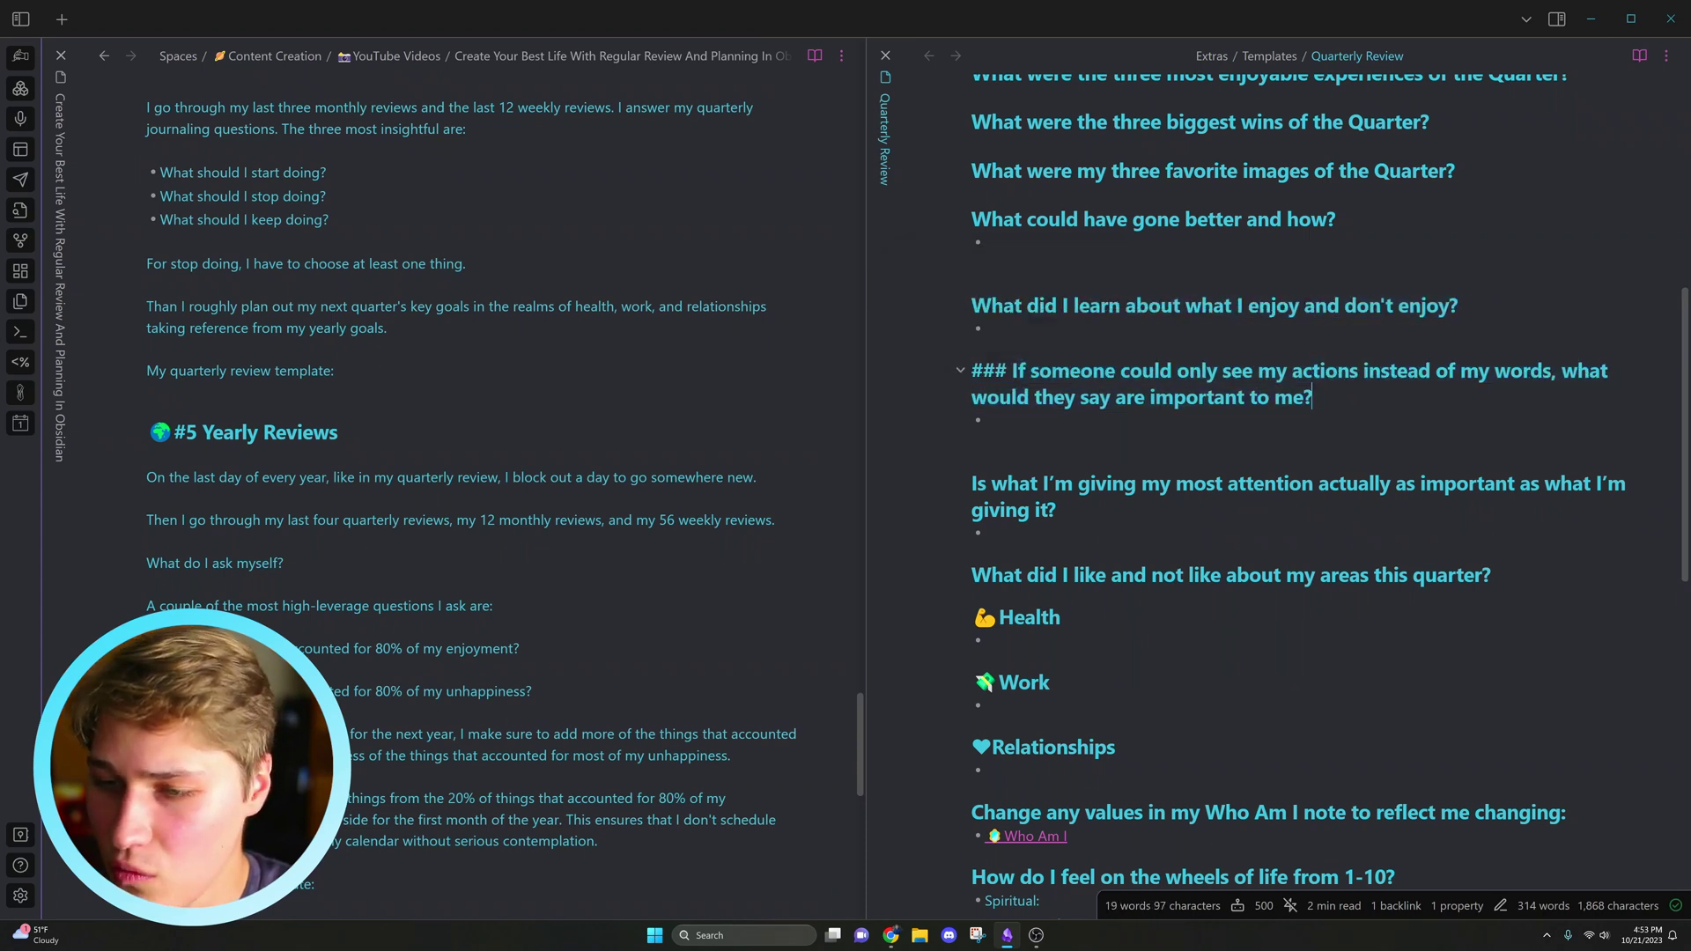
{"action": "scroll", "coordinate": [1312, 397], "scroll_direction": "down", "scroll_amount": 2}
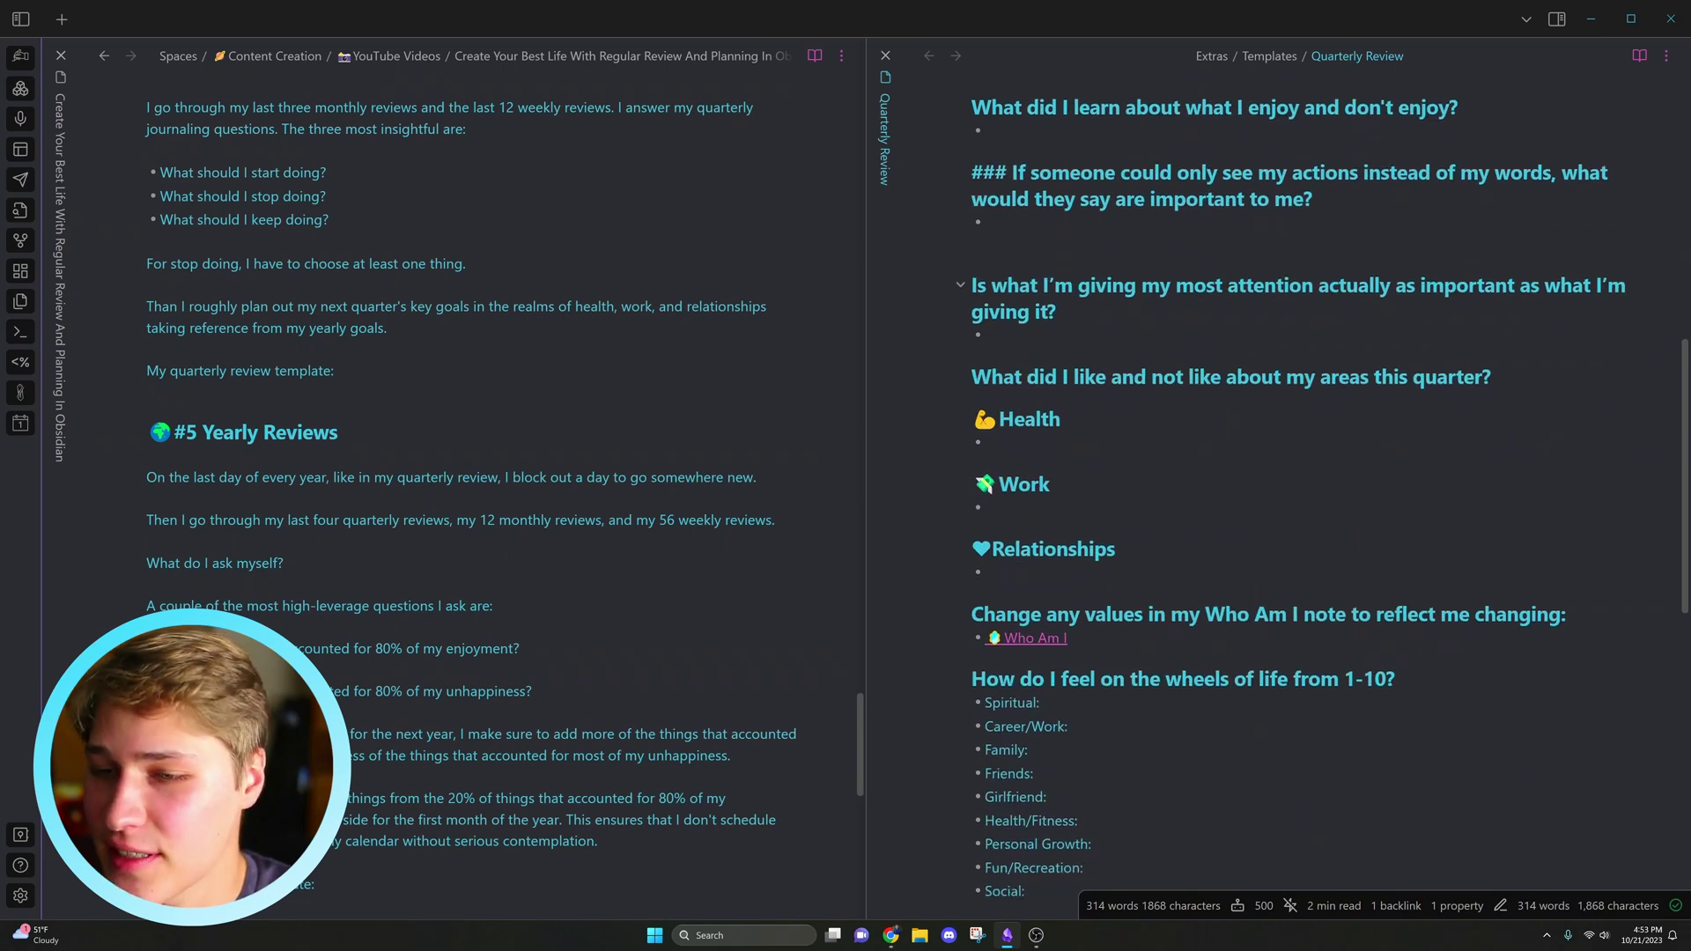
- Examine the quarterly Health, Work and Relationships headings, the Who Am I values prompt and the wheels of life rating list
{"action": "scroll", "coordinate": [1312, 285], "scroll_direction": "down", "scroll_amount": 1}
{"action": "left_click_drag", "start_coordinate": [1028, 244], "coordinate": [1162, 417]}
{"action": "left_click", "coordinate": [1162, 416]}
{"action": "scroll", "coordinate": [1329, 495], "scroll_direction": "down", "scroll_amount": 2}
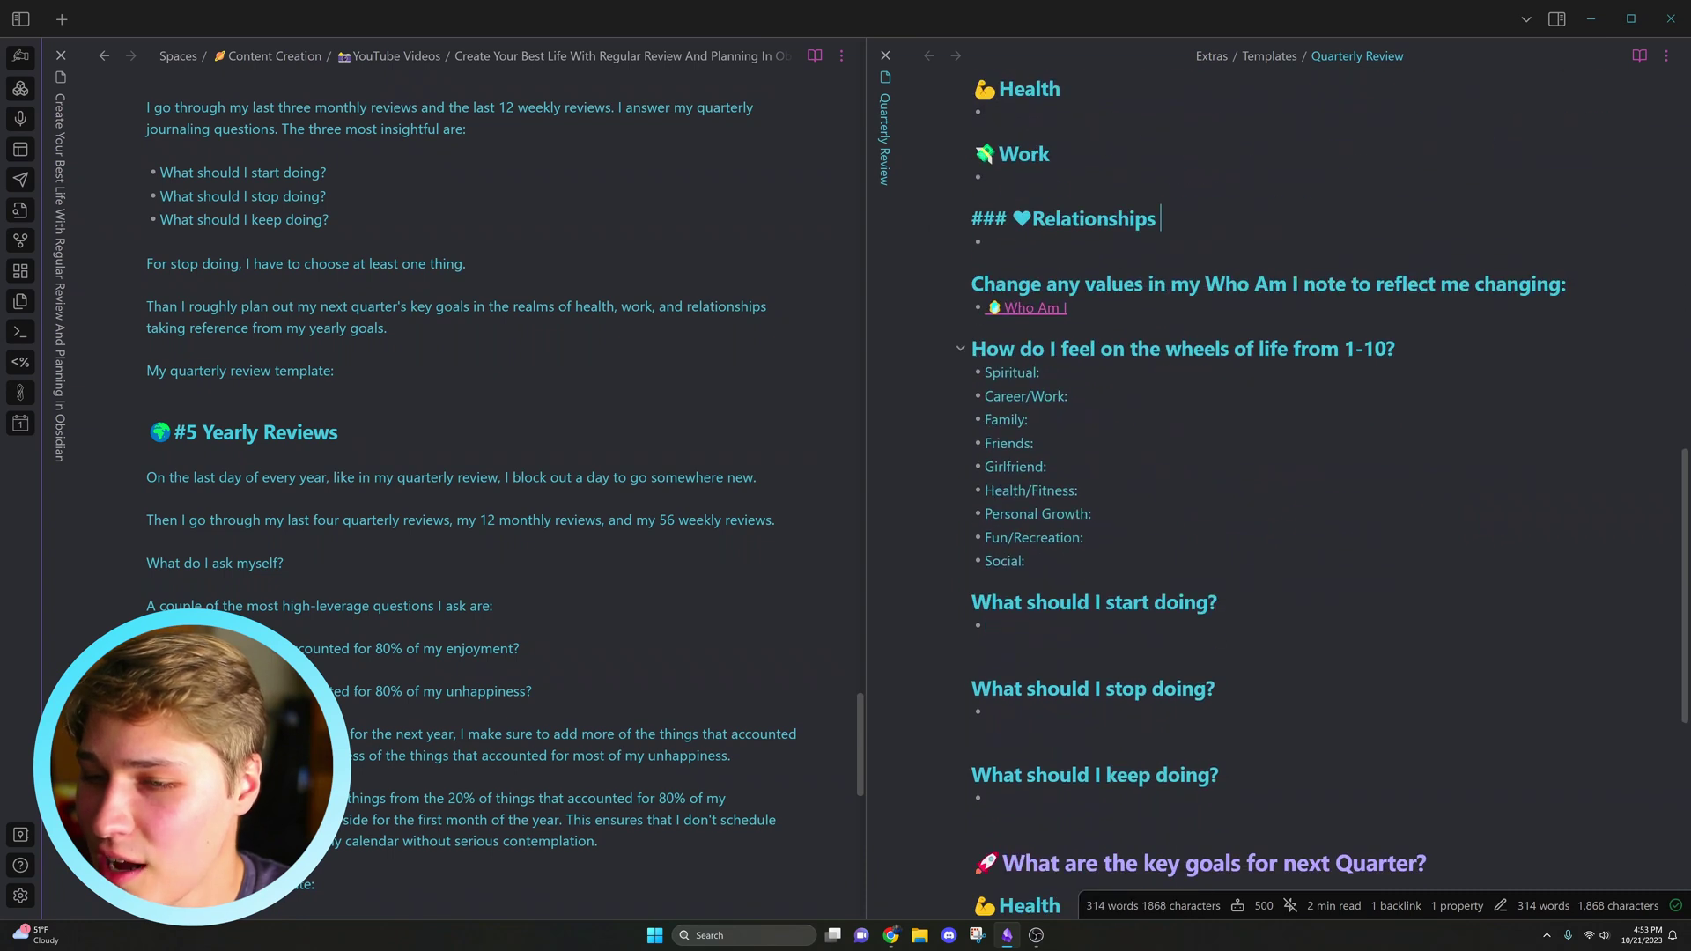
{"action": "left_click", "coordinate": [1084, 283]}
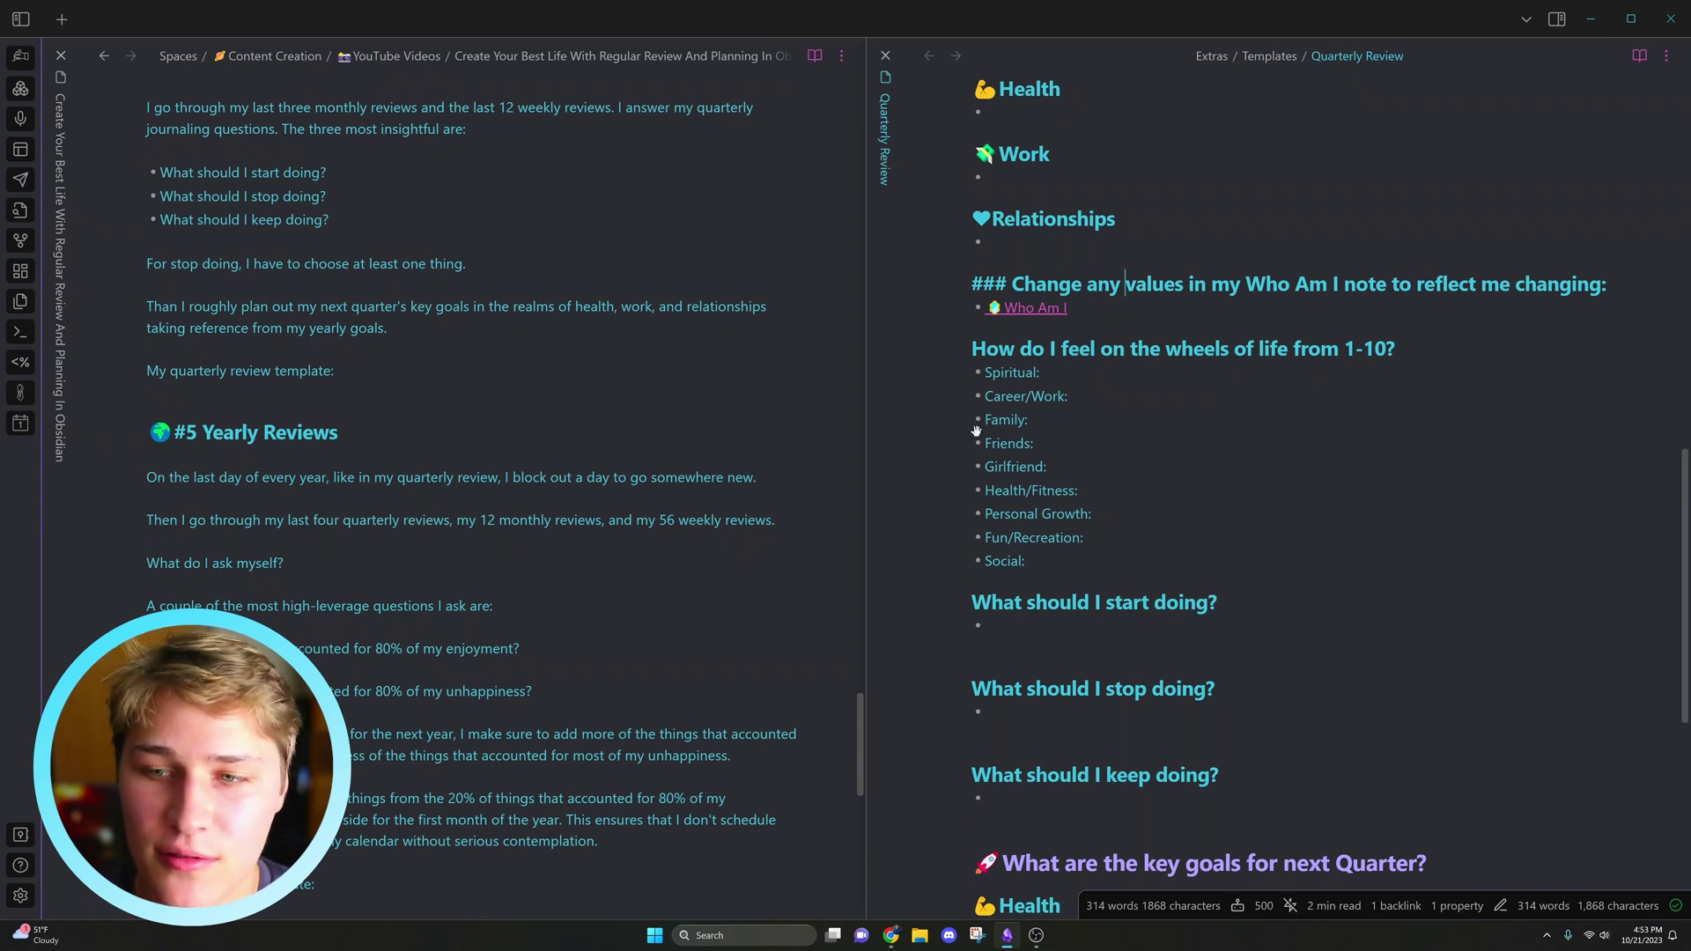
{"action": "scroll", "coordinate": [977, 430], "scroll_direction": "down", "scroll_amount": 2}
{"action": "left_click_drag", "start_coordinate": [1101, 152], "coordinate": [1089, 364]}
{"action": "left_click", "coordinate": [1088, 364]}
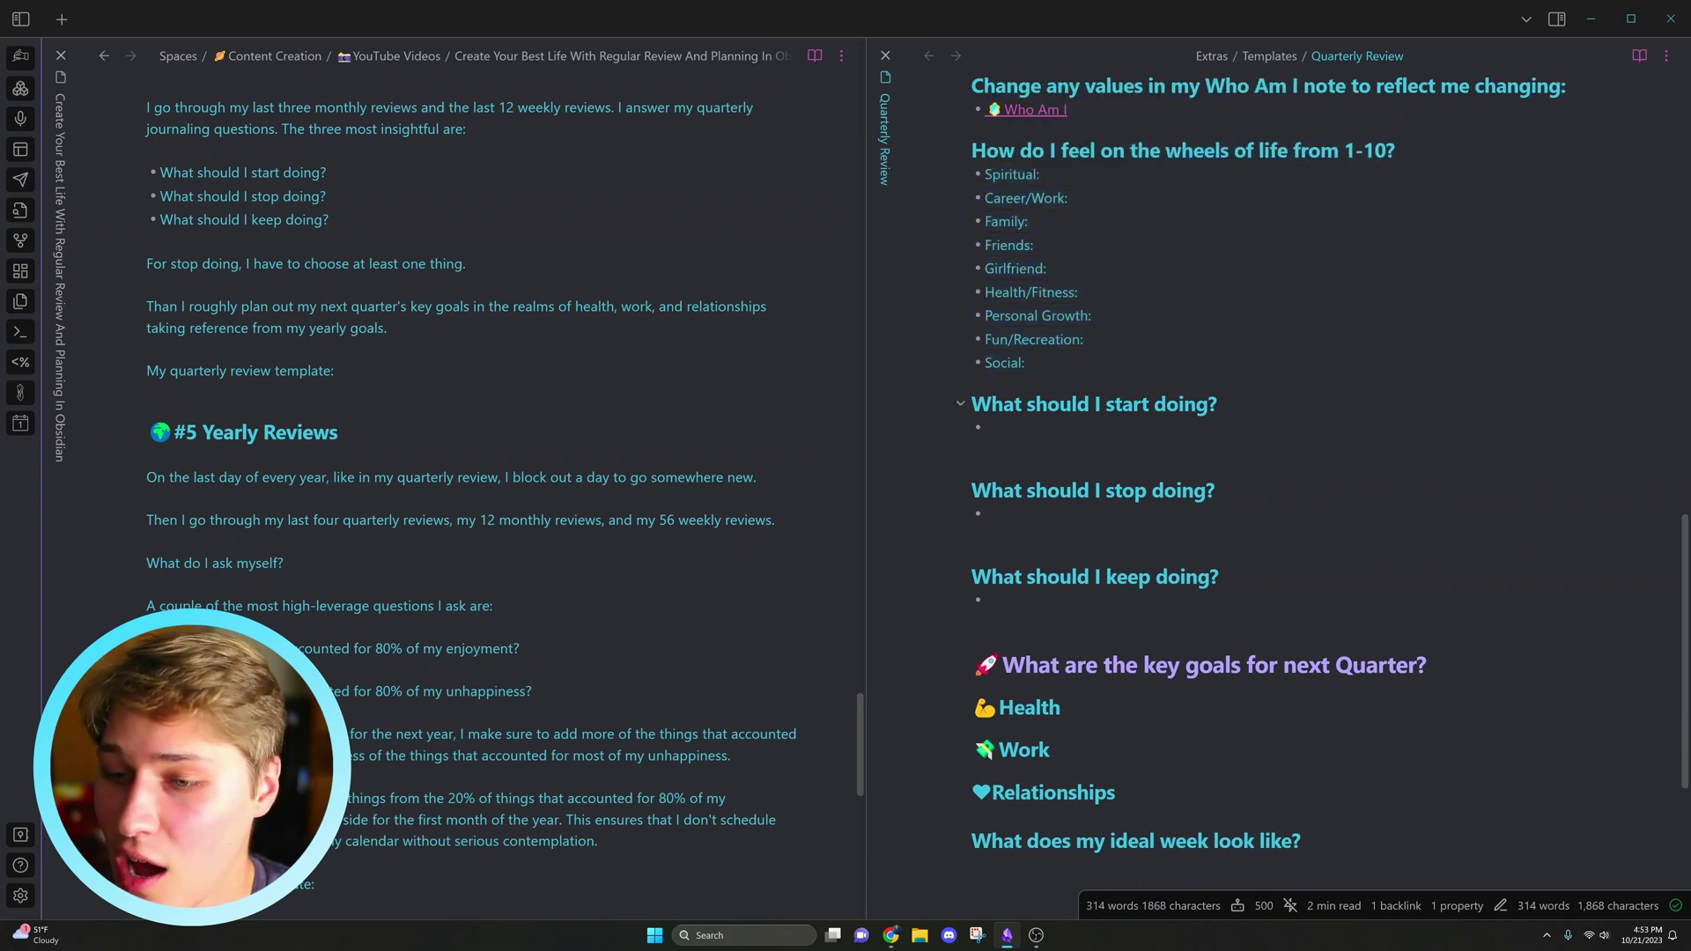
- Examine the quarterly questions on what to start, stop and keep doing, focusing on "What should I stop doing?"
{"action": "left_click_drag", "start_coordinate": [971, 404], "coordinate": [1215, 601]}
{"action": "left_click", "coordinate": [1033, 362]}
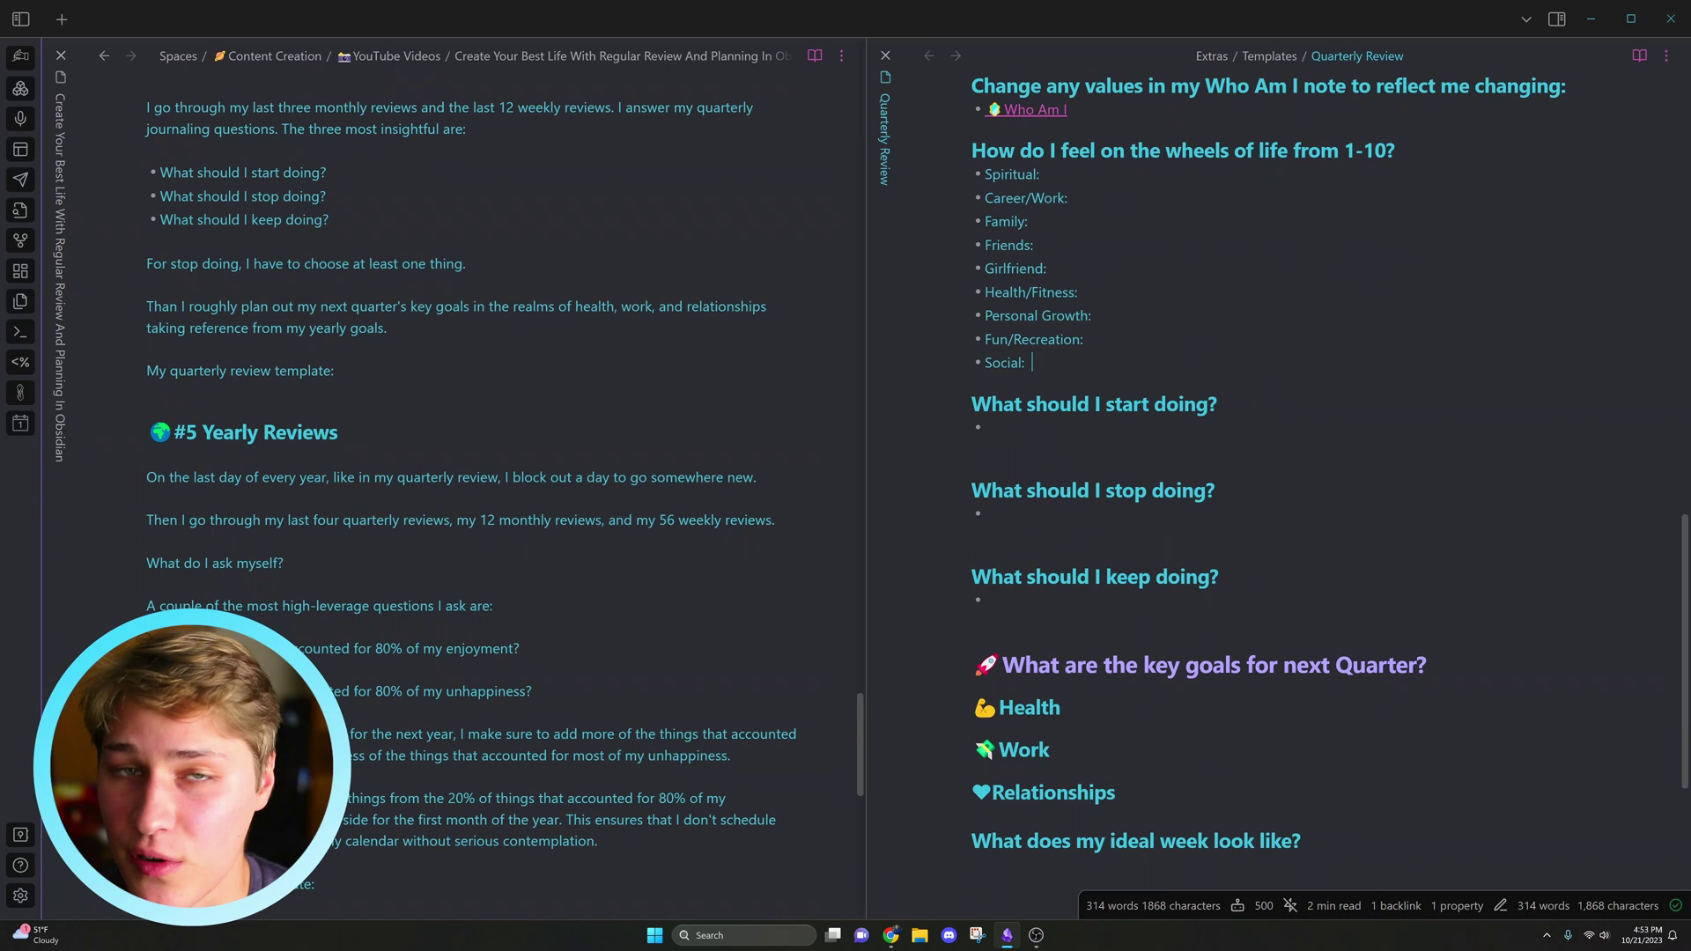
{"action": "left_click", "coordinate": [1040, 447]}
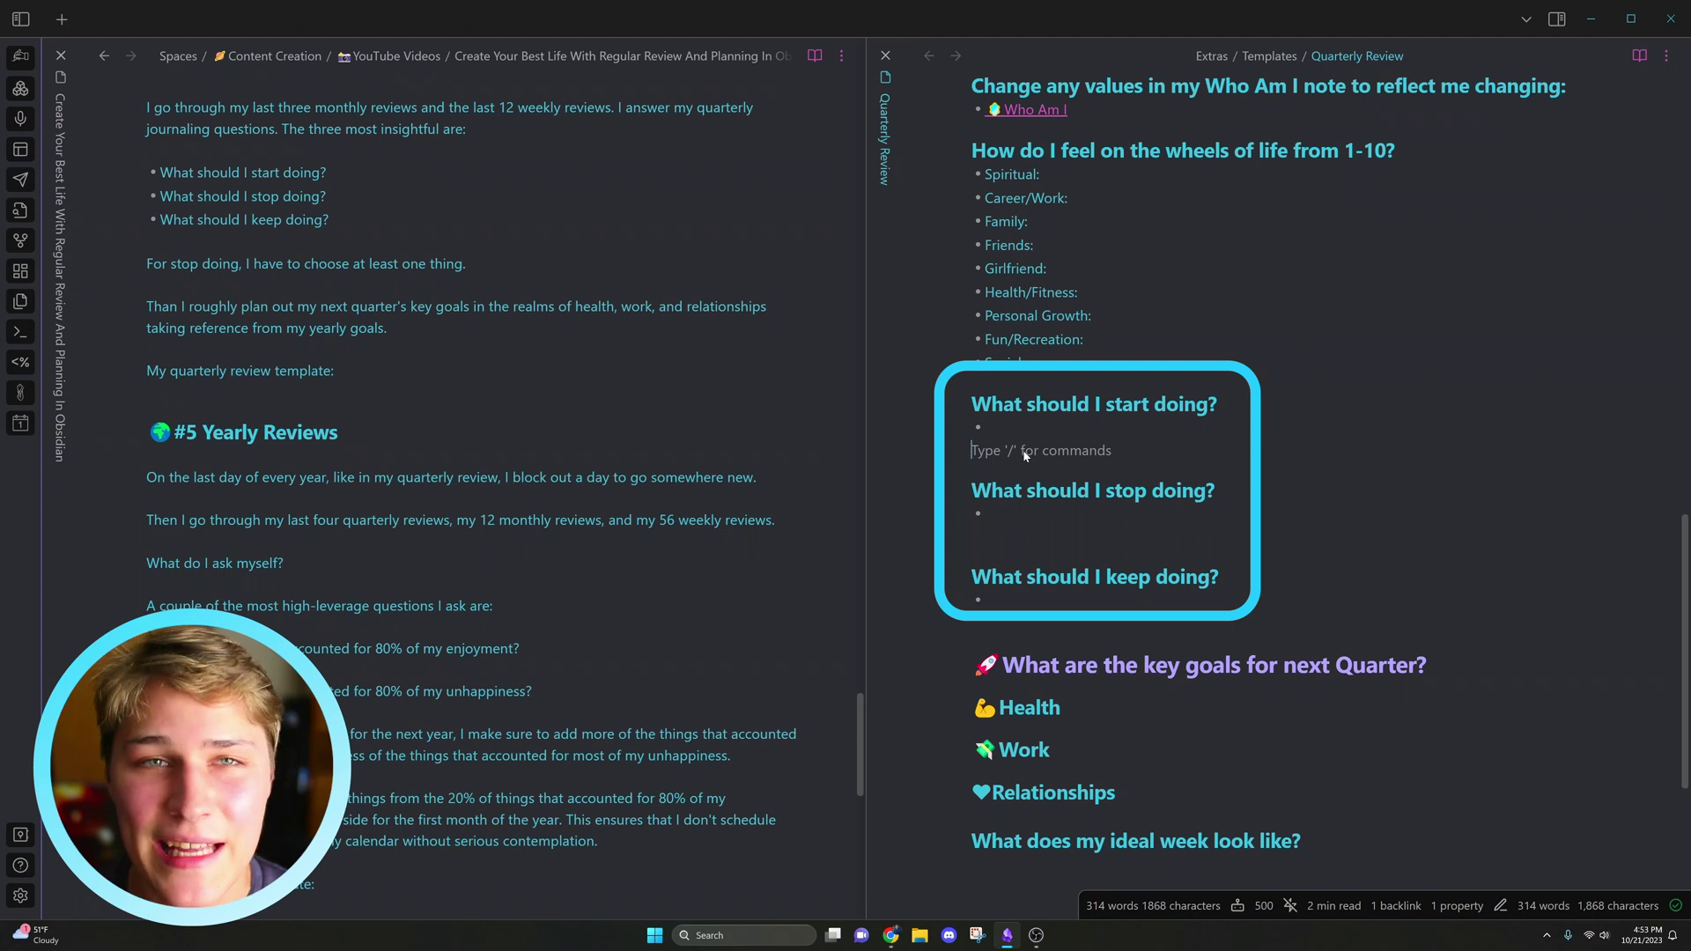
{"action": "left_click_drag", "start_coordinate": [971, 490], "coordinate": [990, 516]}
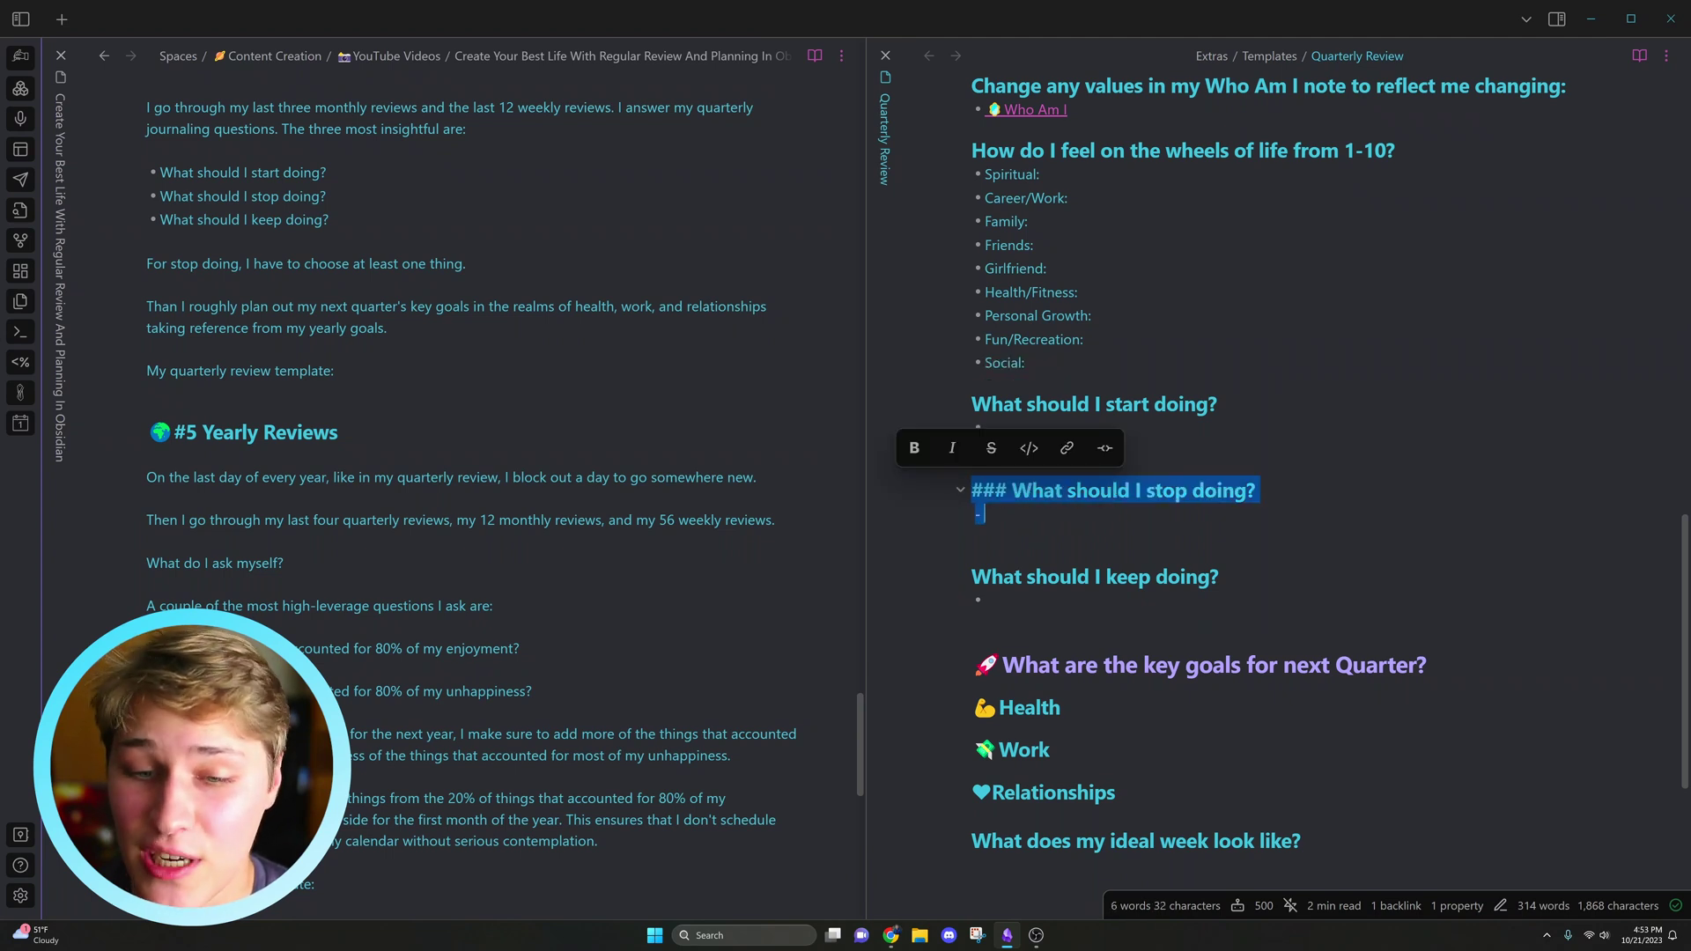
{"action": "left_click", "coordinate": [1192, 490]}
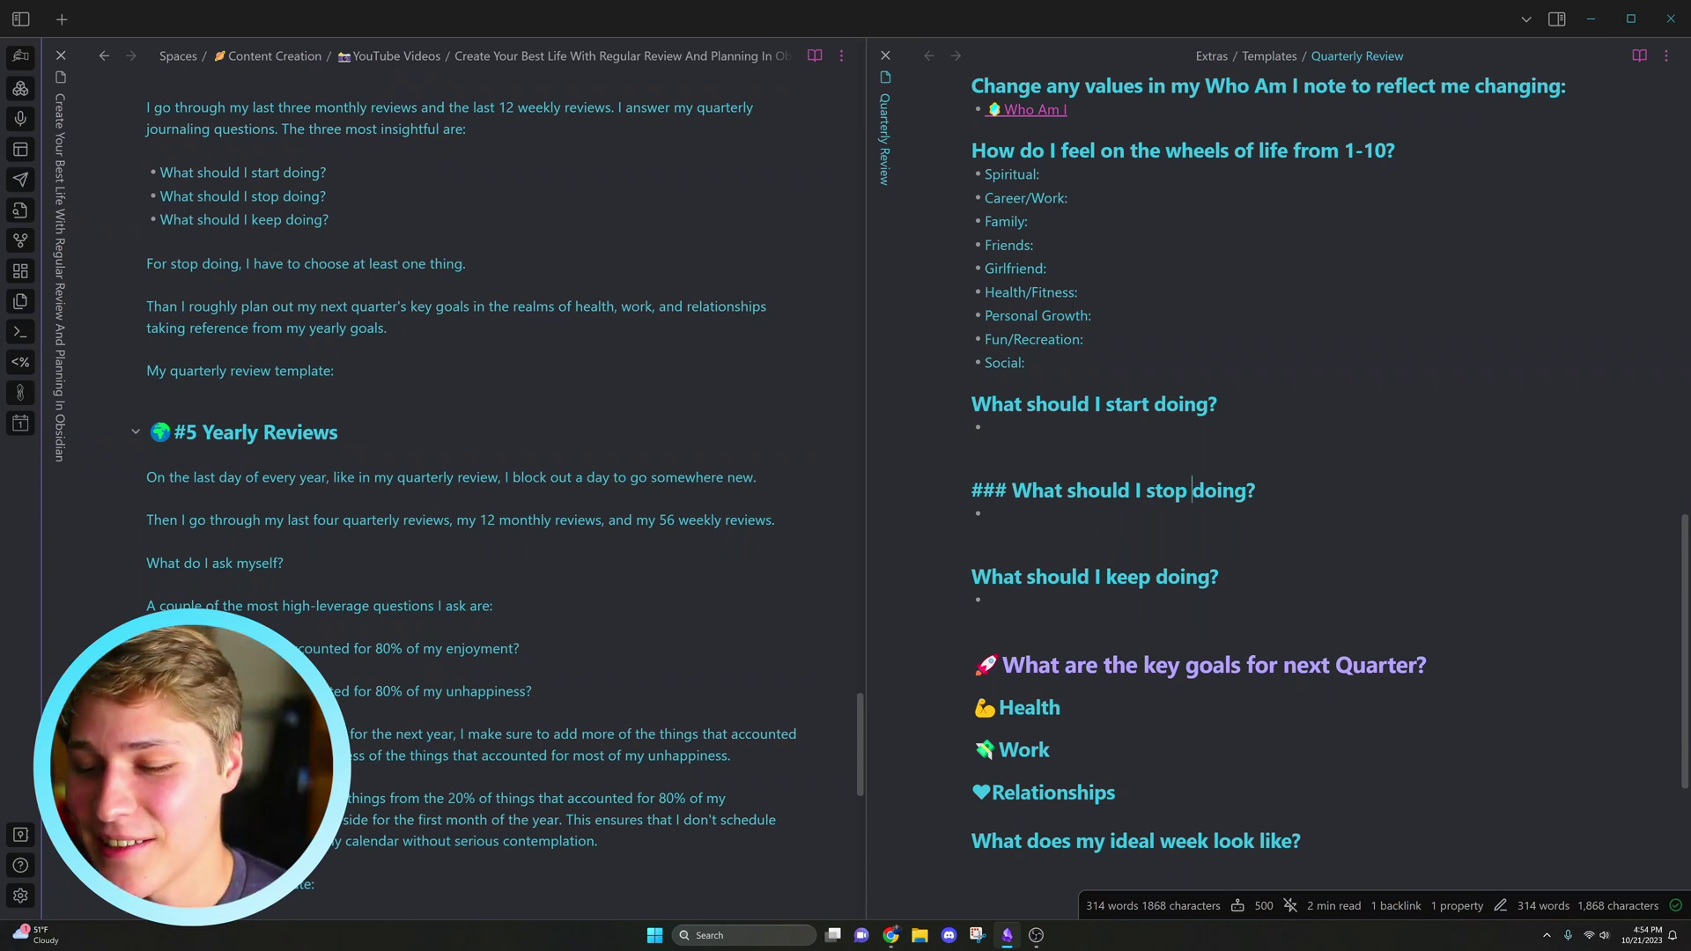
- Examine the quarterly question "What does my ideal week look like?" together with the weekly calendar example
{"action": "scroll", "coordinate": [1321, 467], "scroll_direction": "down", "scroll_amount": 3}
{"action": "left_click_drag", "start_coordinate": [971, 577], "coordinate": [1304, 577]}
{"action": "left_click", "coordinate": [1342, 577]}
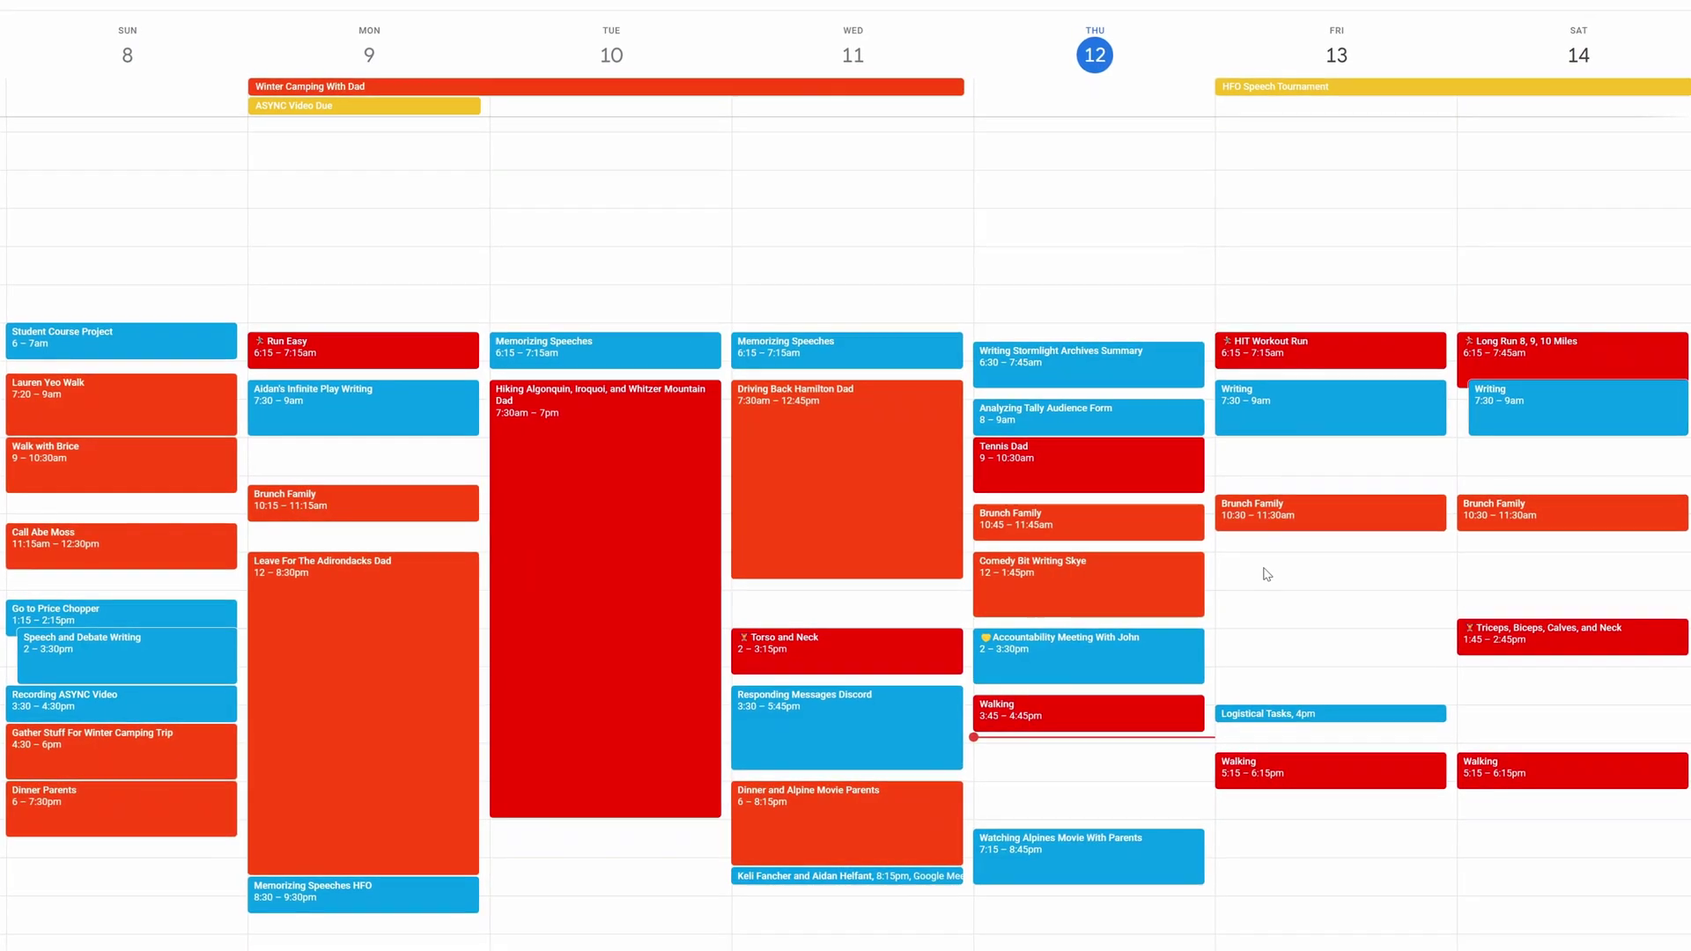
{"action": "left_click", "coordinate": [1268, 574]}
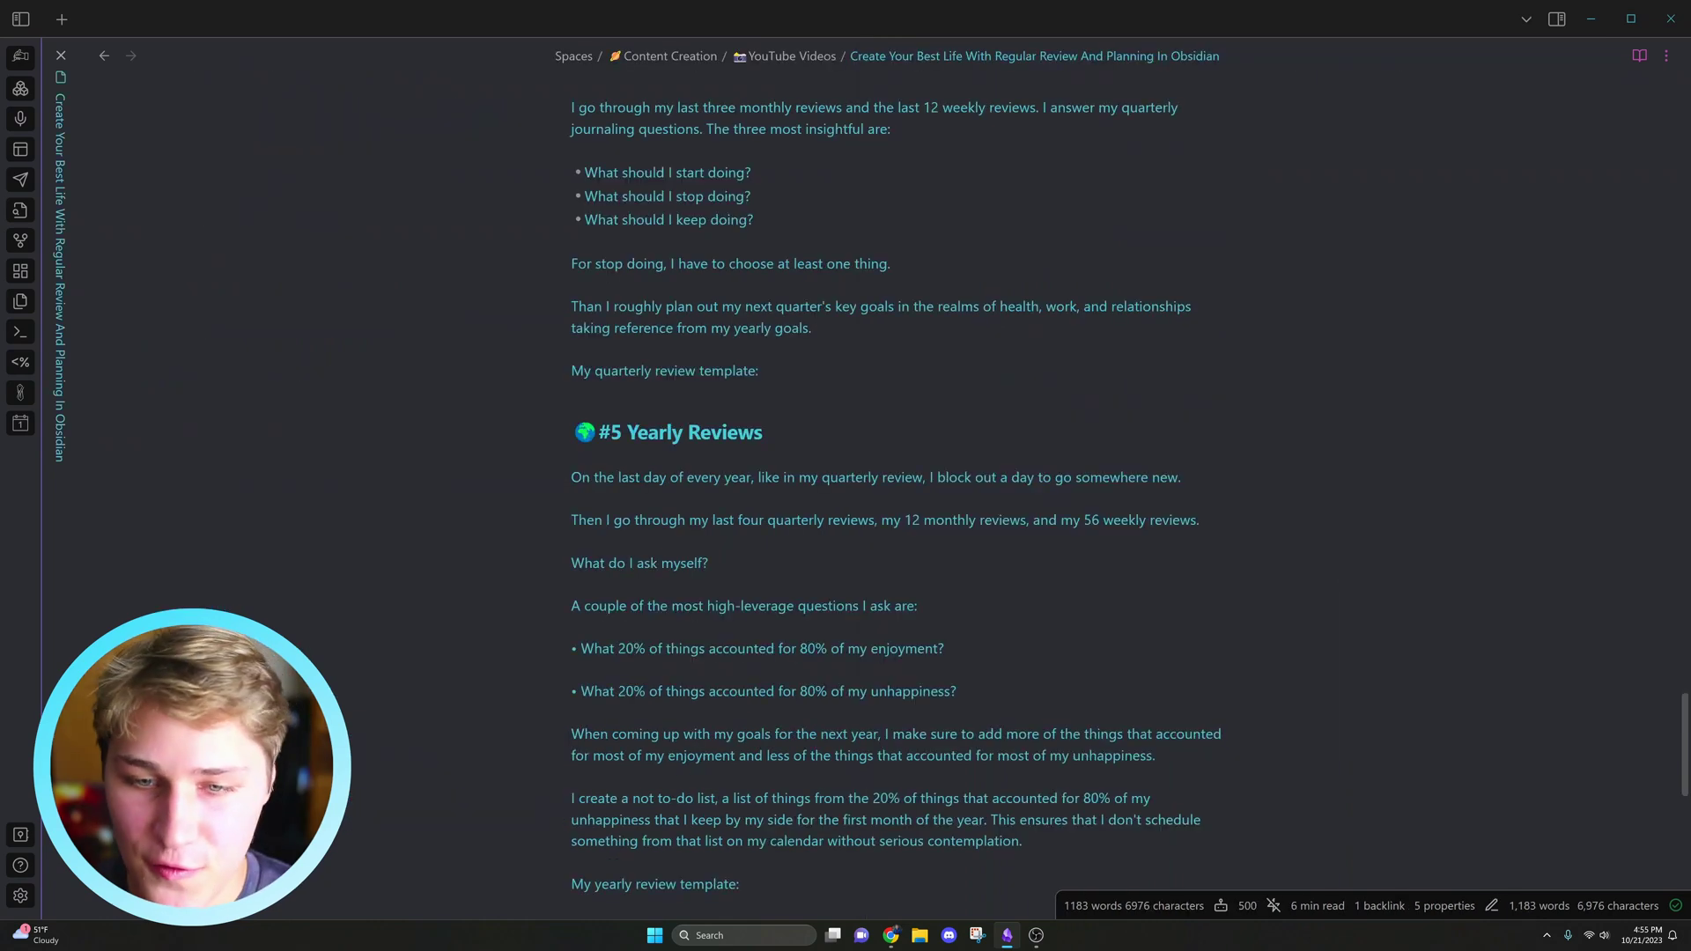
- Go through the Yearly Reviews section and open the Yearly Review template in a split pane beside it
{"action": "scroll", "coordinate": [846, 493], "scroll_direction": "down", "scroll_amount": 3}
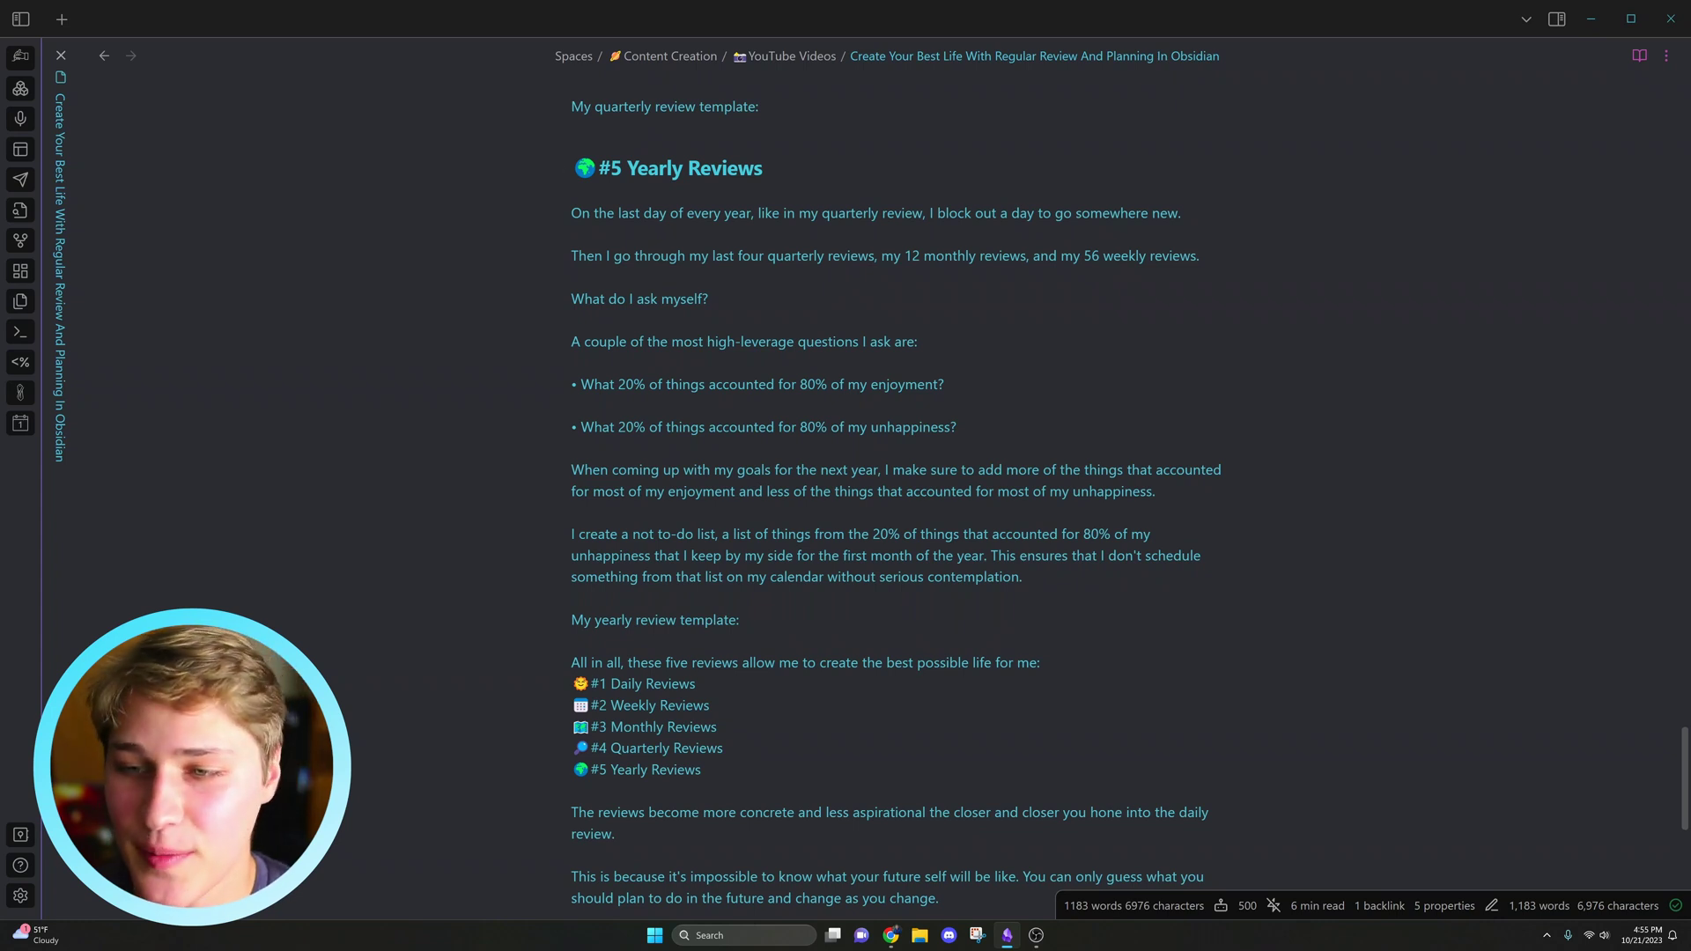
{"action": "scroll", "coordinate": [896, 505], "scroll_direction": "down", "scroll_amount": 1}
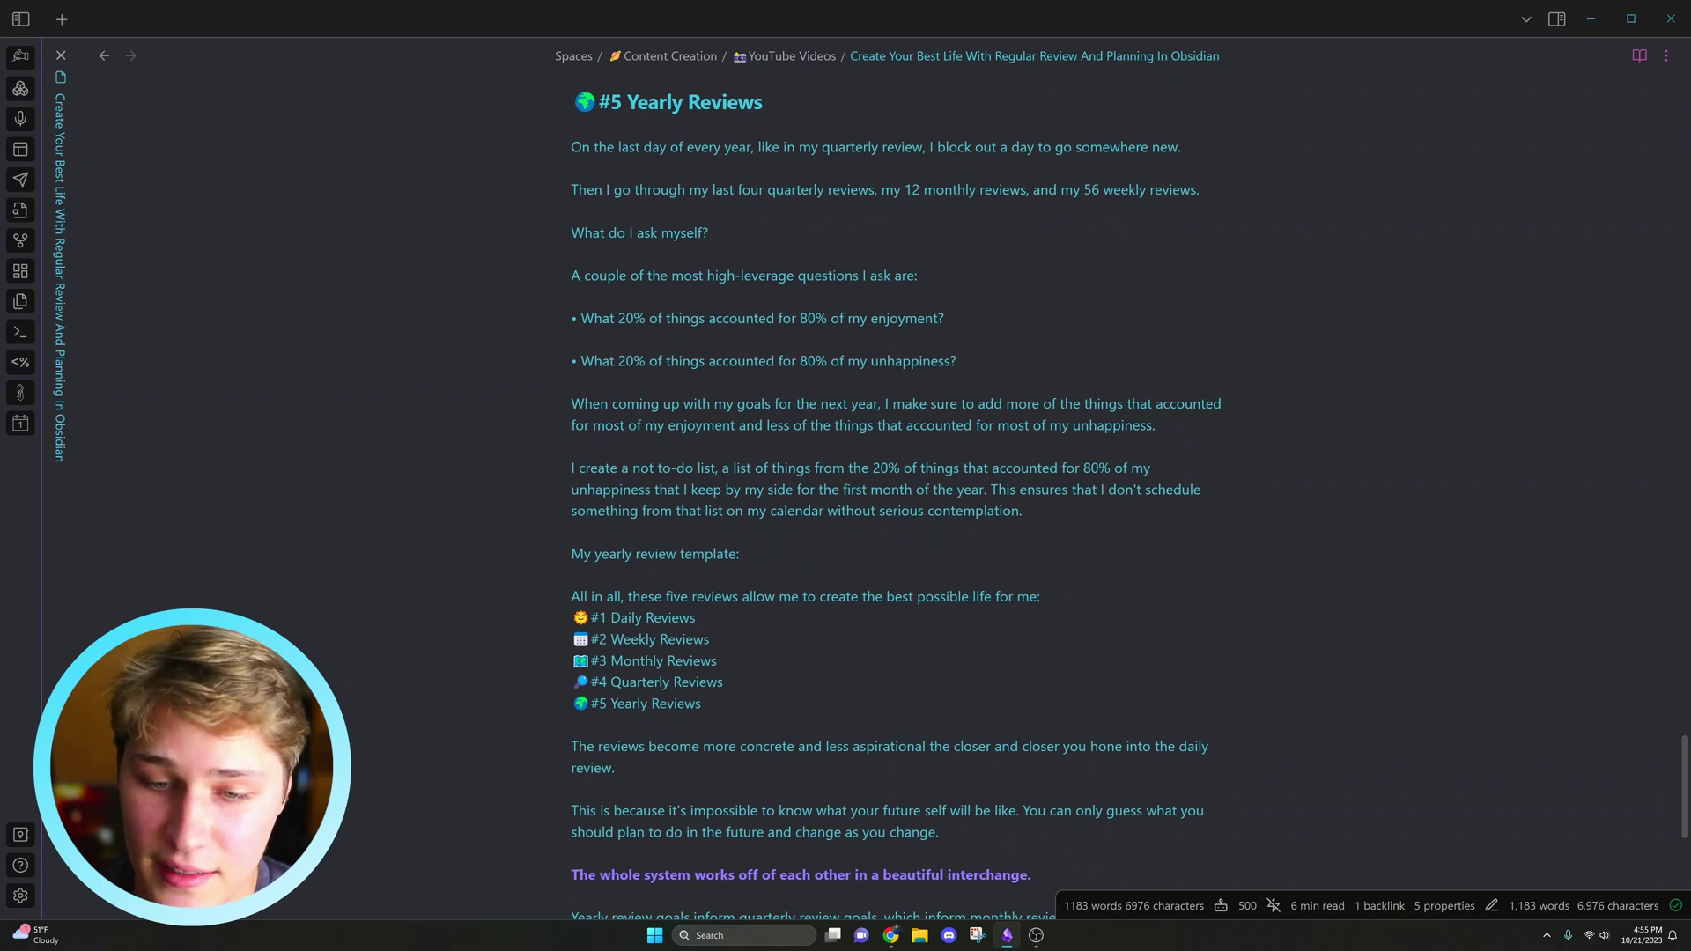
{"action": "key", "text": "ctrl+o"}
{"action": "type", "text": "yearl"}
{"action": "key", "text": "ctrl+alt+Return"}
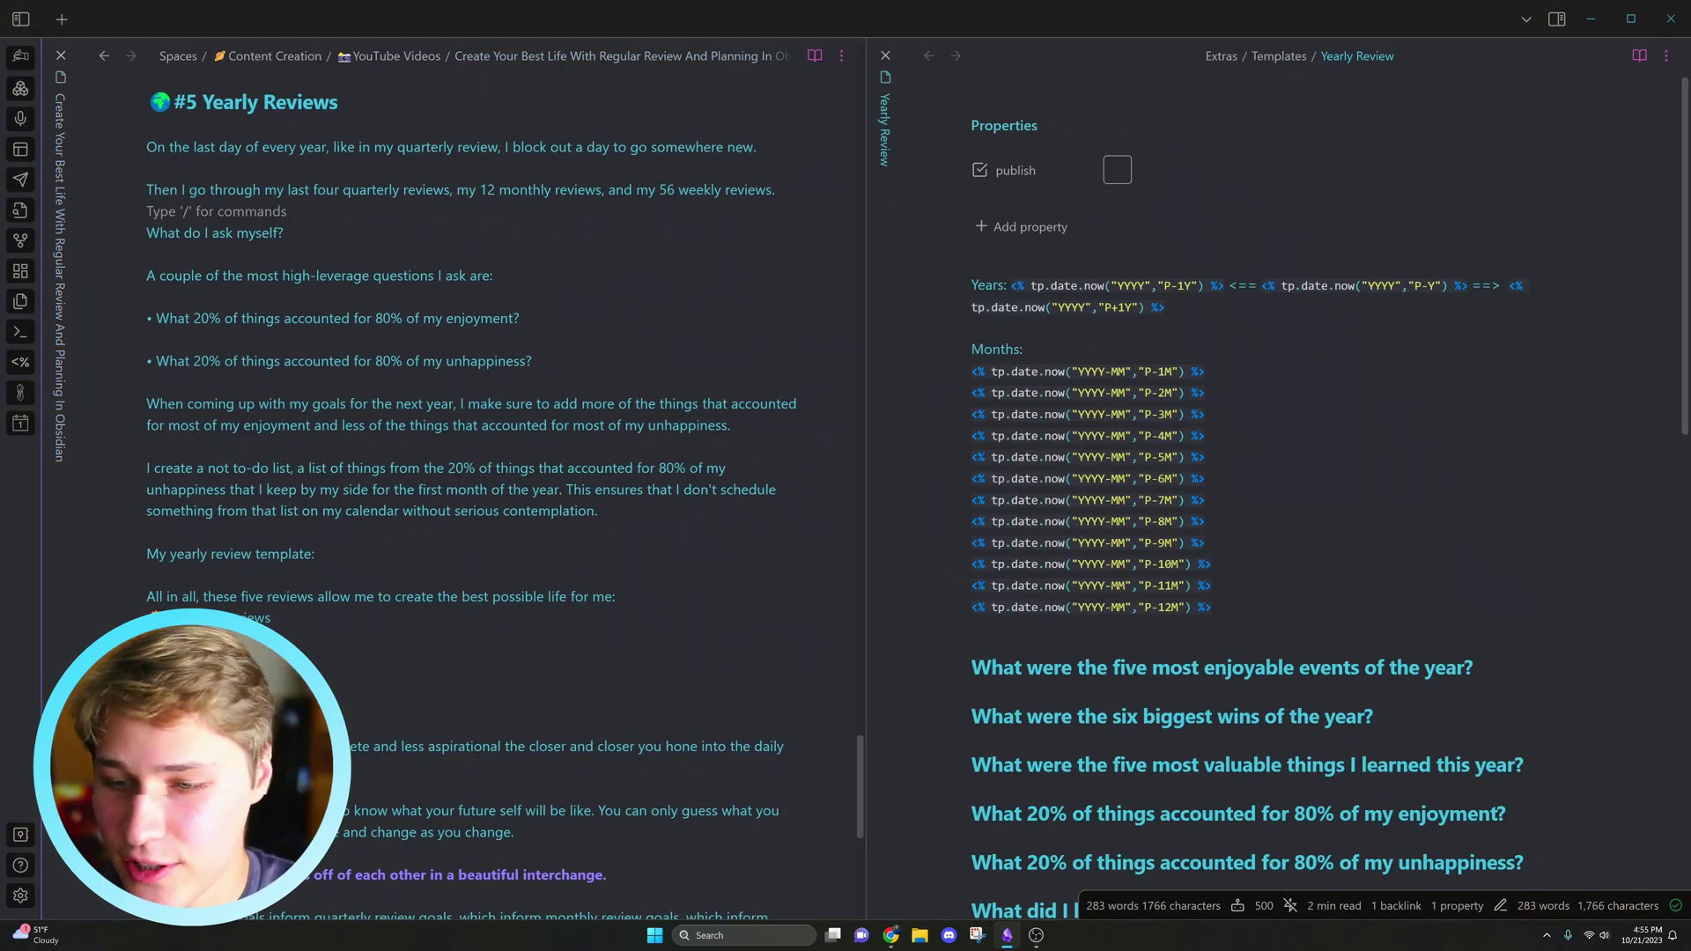
- Examine the Yearly Review template's questions, focusing on what 20% of things accounted for 80% of enjoyment and unhappiness
{"action": "scroll", "coordinate": [1277, 489], "scroll_direction": "down", "scroll_amount": 9}
{"action": "scroll", "coordinate": [1277, 488], "scroll_direction": "up", "scroll_amount": 3}
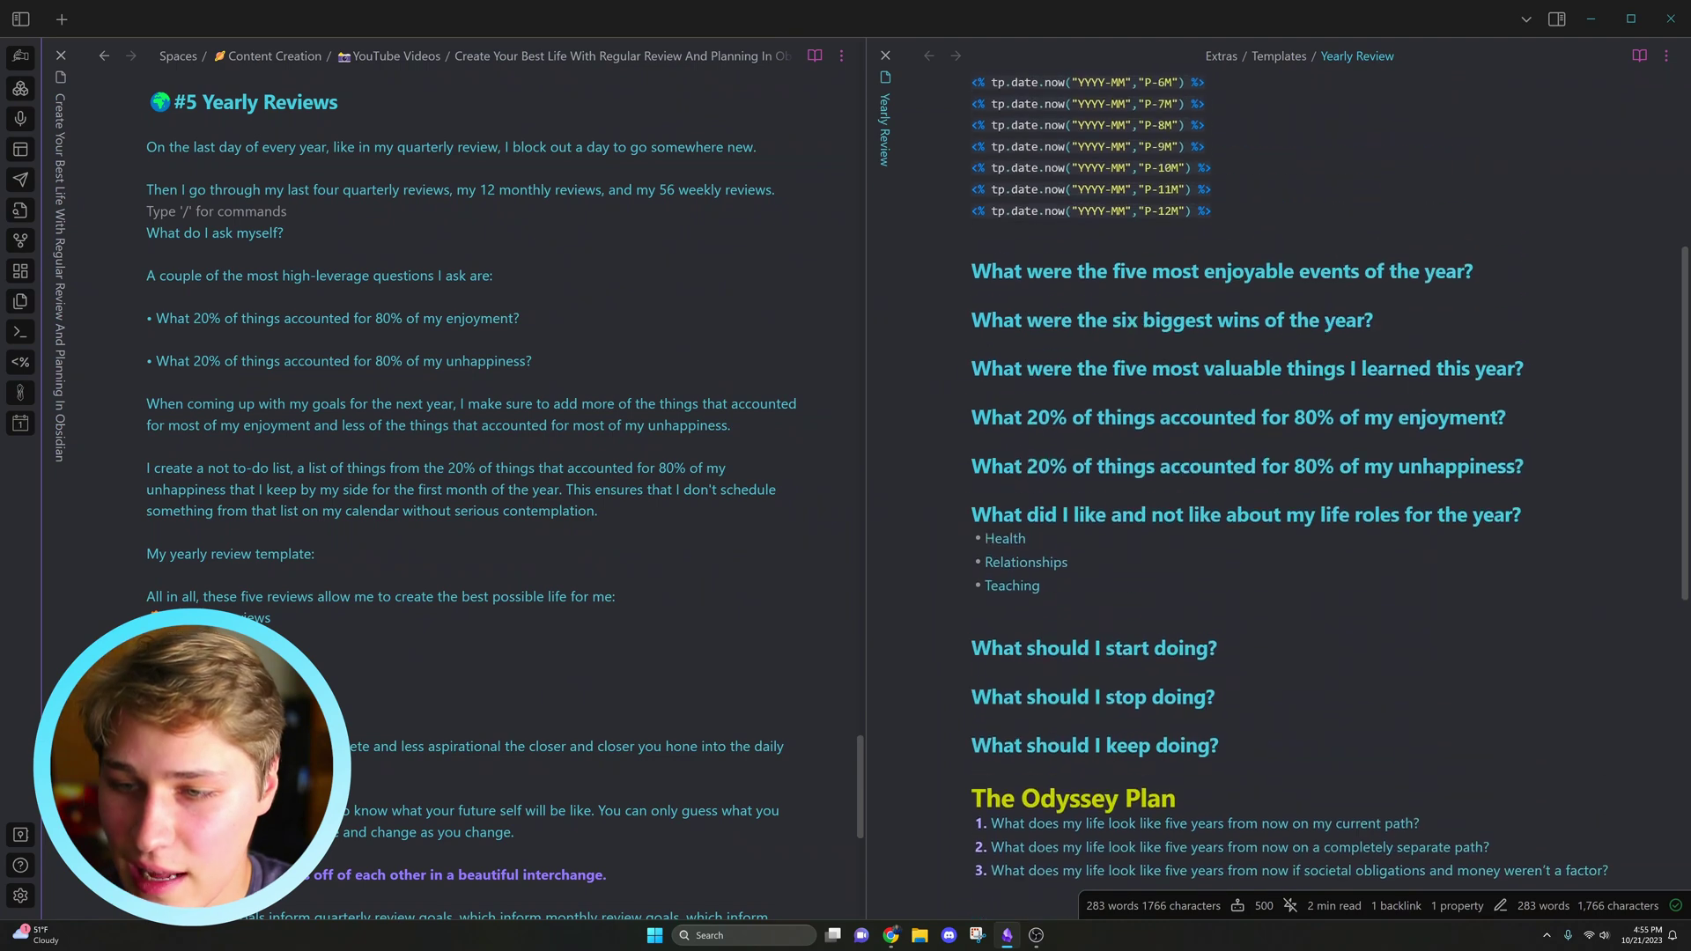
{"action": "left_click", "coordinate": [1027, 417]}
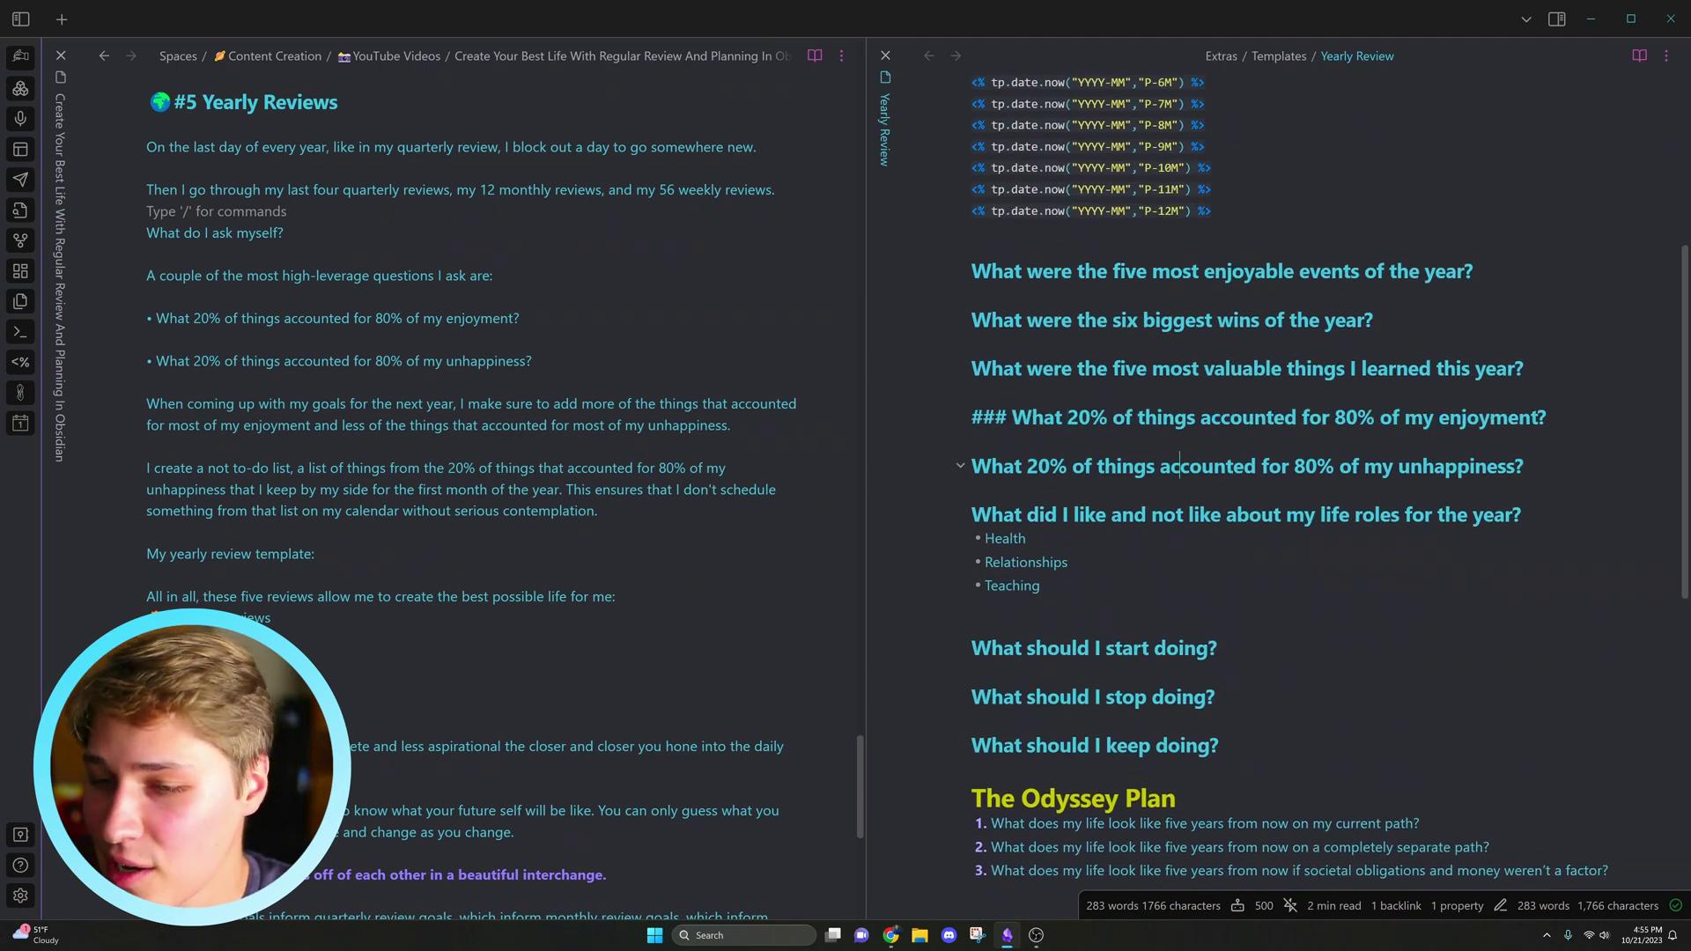
{"action": "left_click", "coordinate": [1180, 466]}
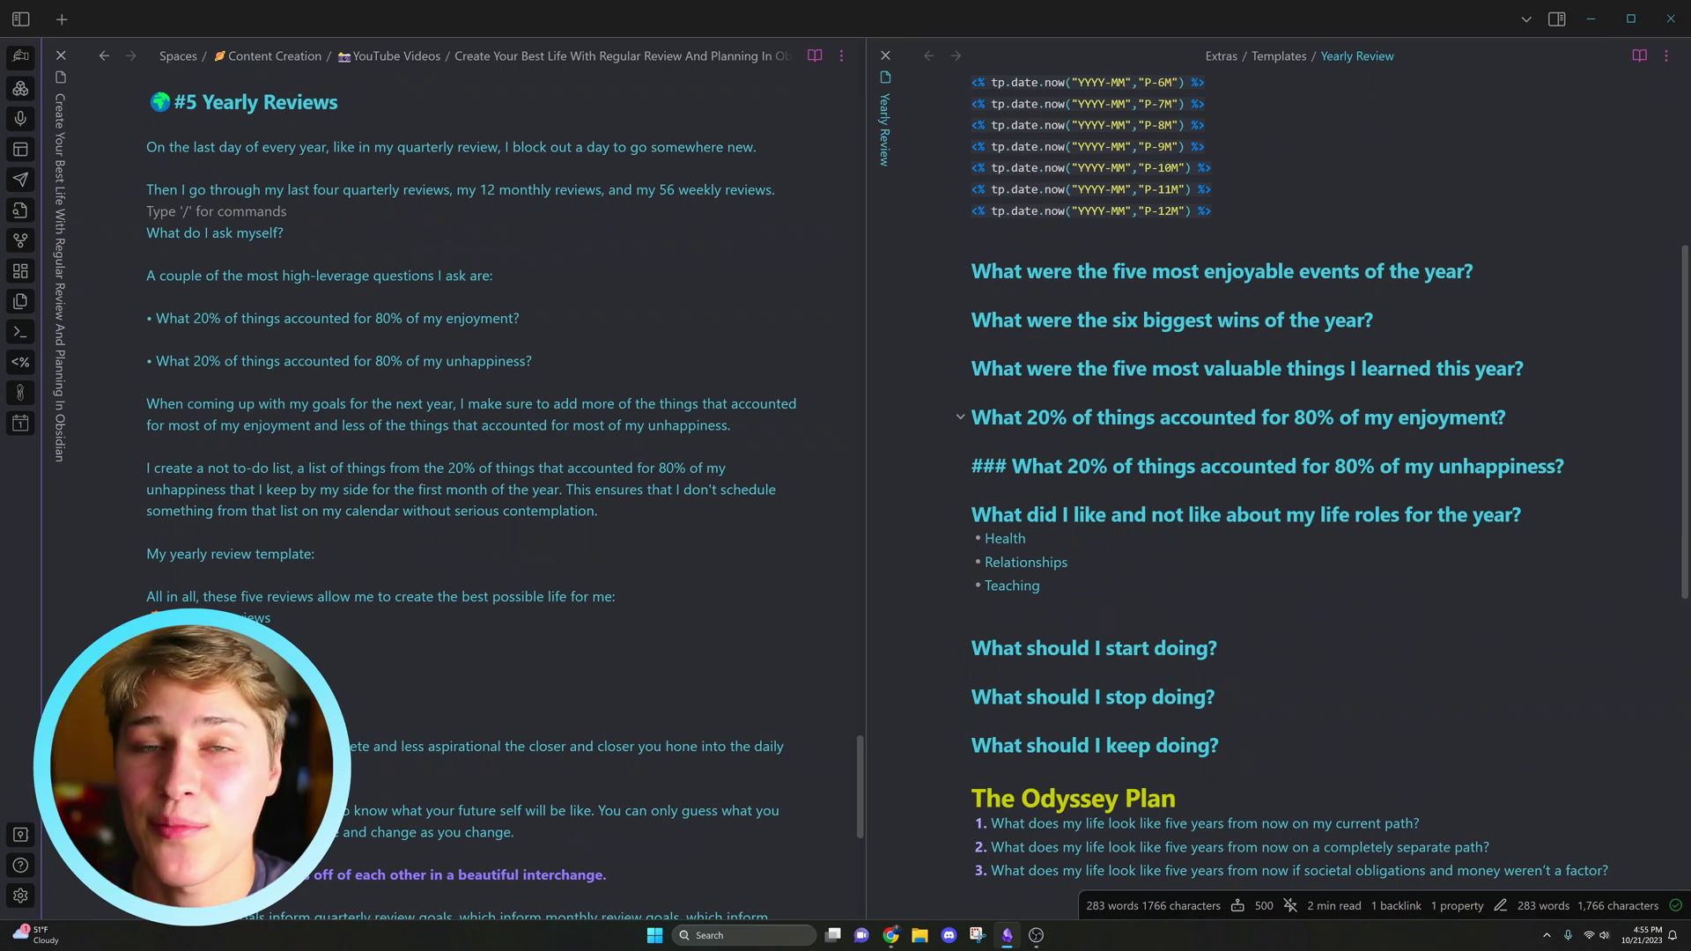
- Examine The Odyssey Plan section of the Yearly Review template, going through its three questions about life five years from now
{"action": "scroll", "coordinate": [1179, 466], "scroll_direction": "down", "scroll_amount": 6}
{"action": "left_click_drag", "start_coordinate": [1022, 252], "coordinate": [1224, 349]}
{"action": "left_click", "coordinate": [1212, 403]}
{"action": "scroll", "coordinate": [1211, 403], "scroll_direction": "down", "scroll_amount": 1}
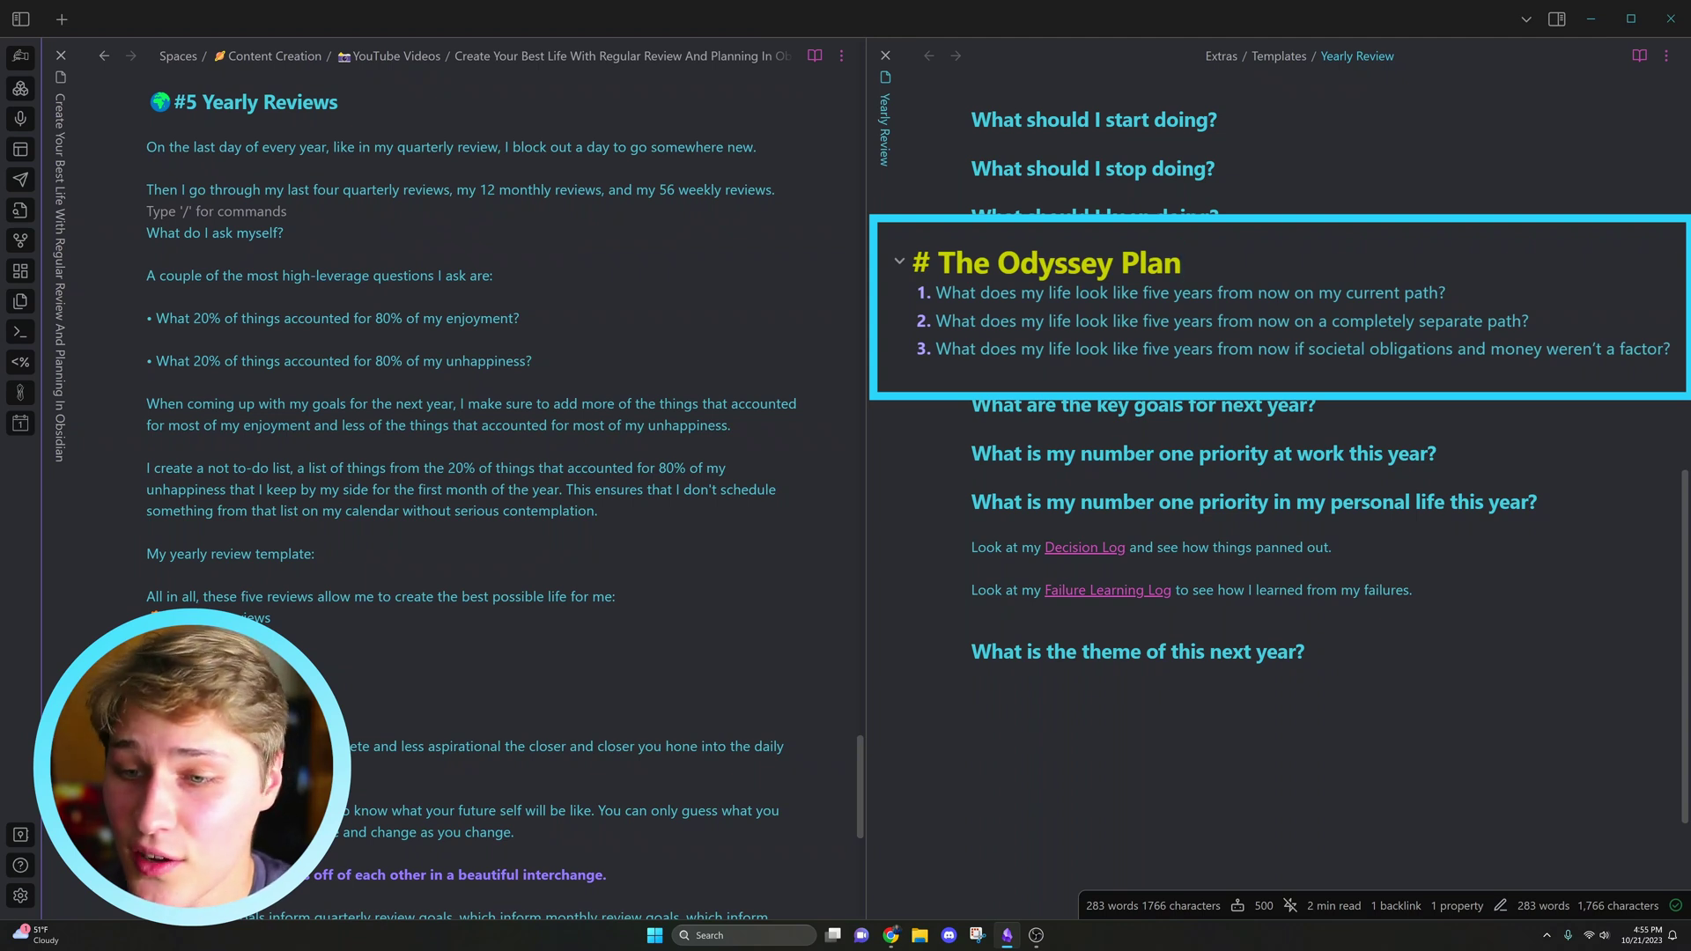
{"action": "left_click_drag", "start_coordinate": [936, 293], "coordinate": [976, 293]}
{"action": "left_click_drag", "start_coordinate": [1407, 321], "coordinate": [1447, 293]}
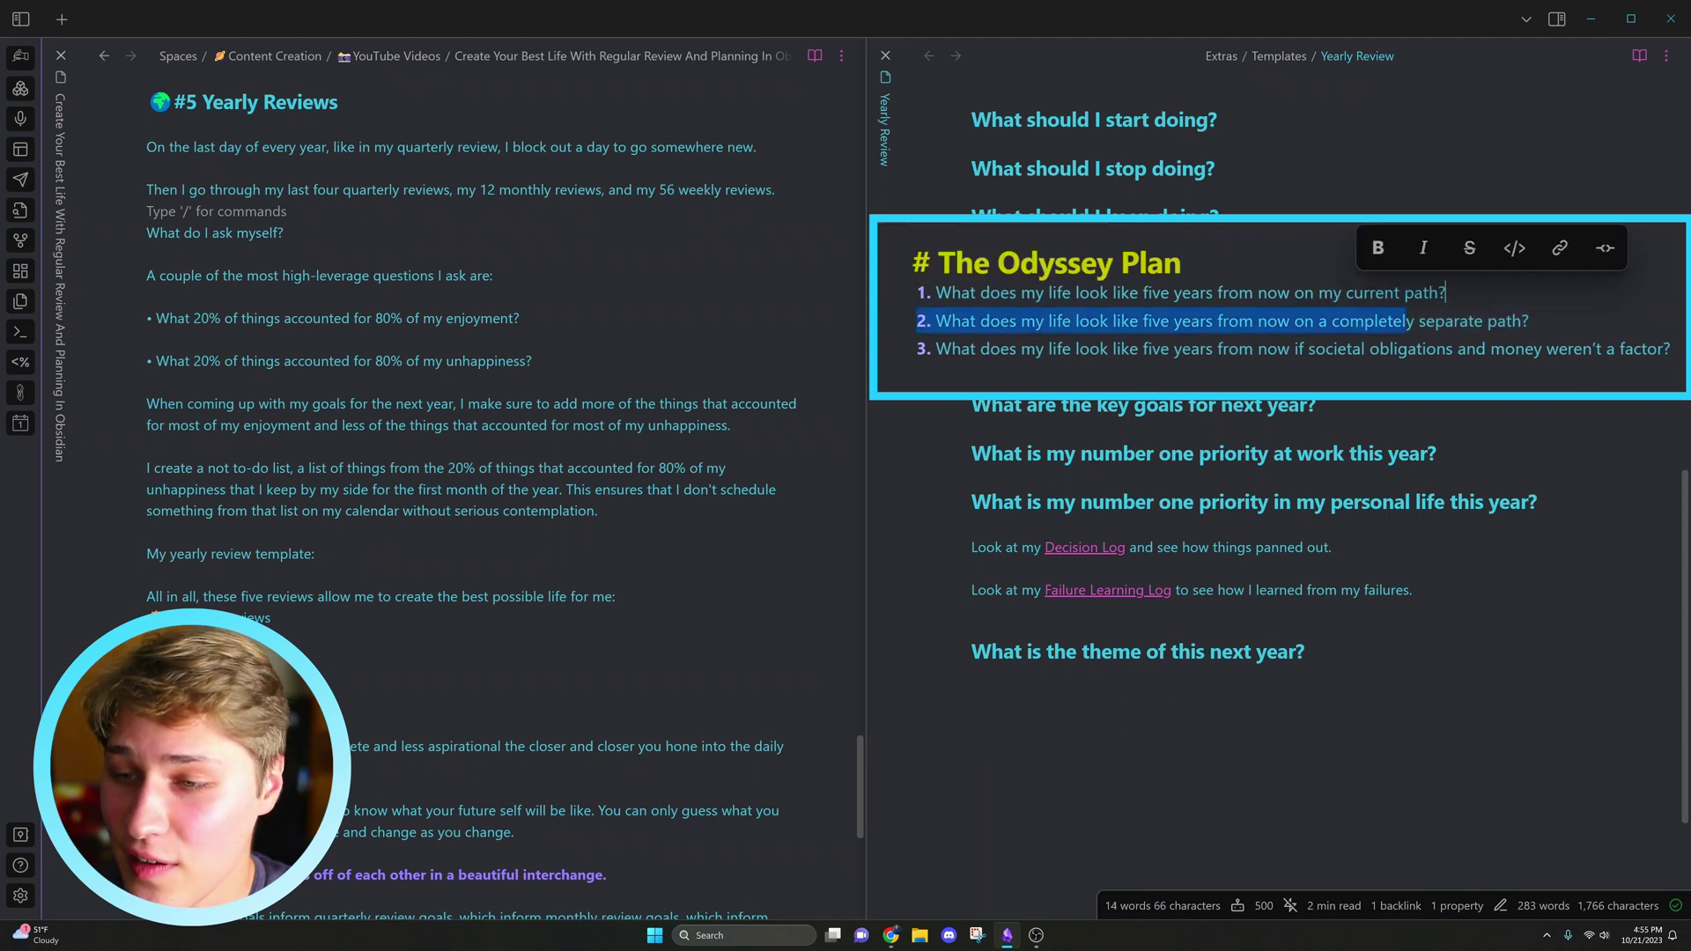
{"action": "left_click", "coordinate": [1447, 294]}
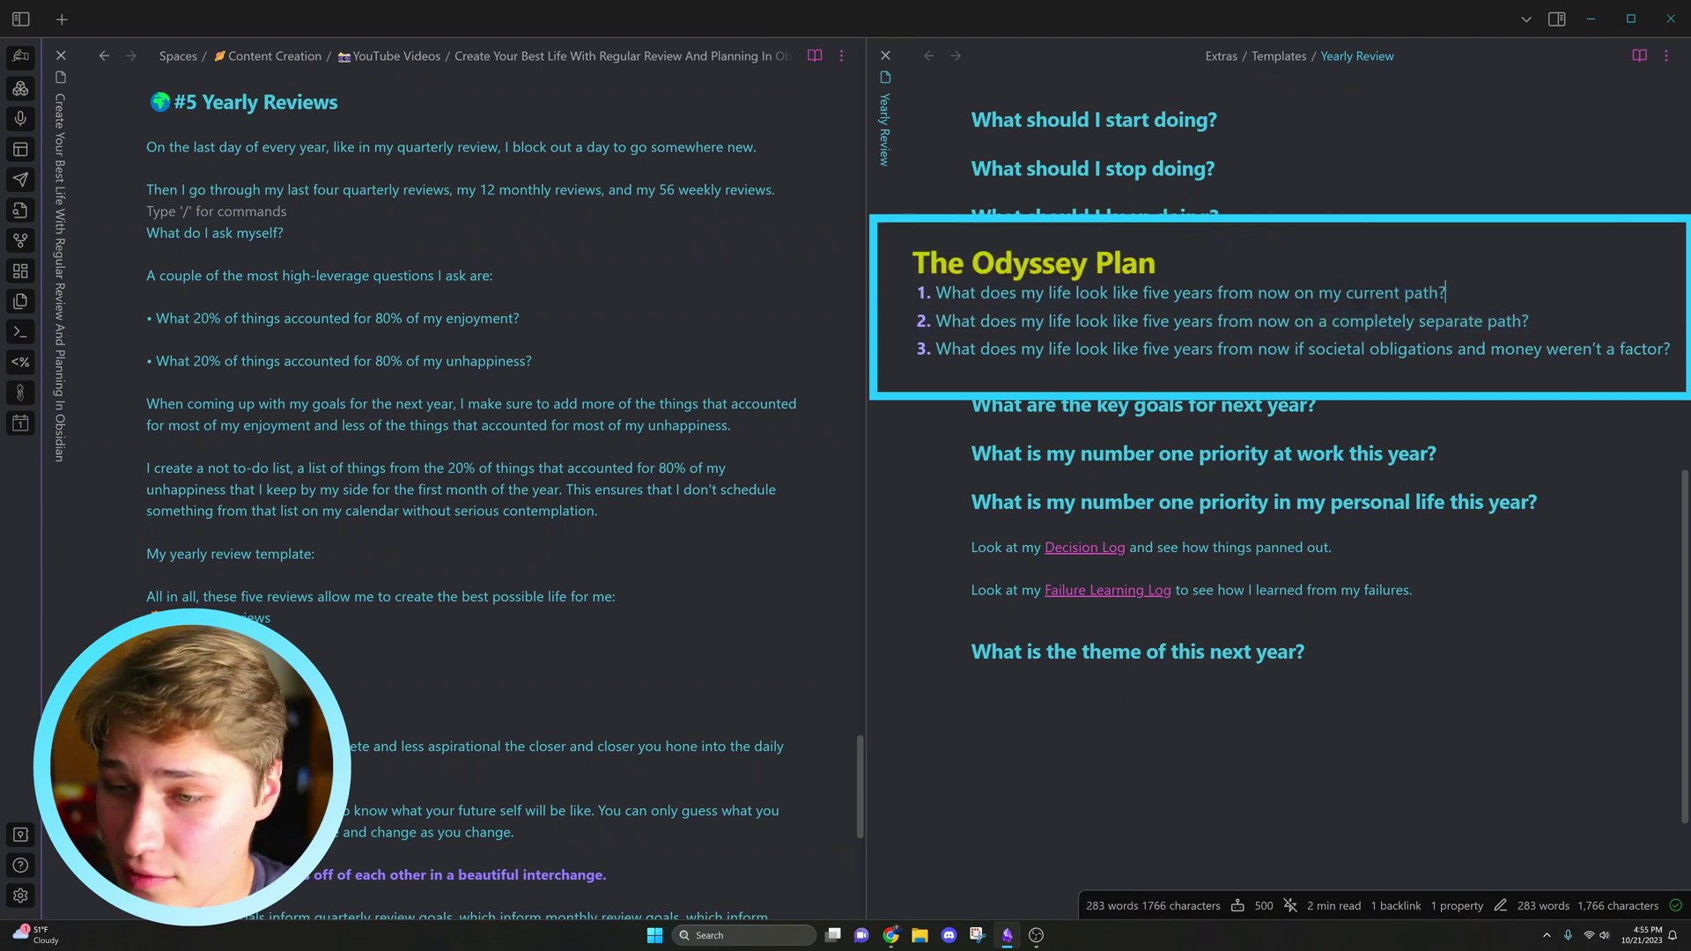
{"action": "left_click_drag", "start_coordinate": [952, 321], "coordinate": [1530, 322]}
{"action": "left_click", "coordinate": [1530, 322]}
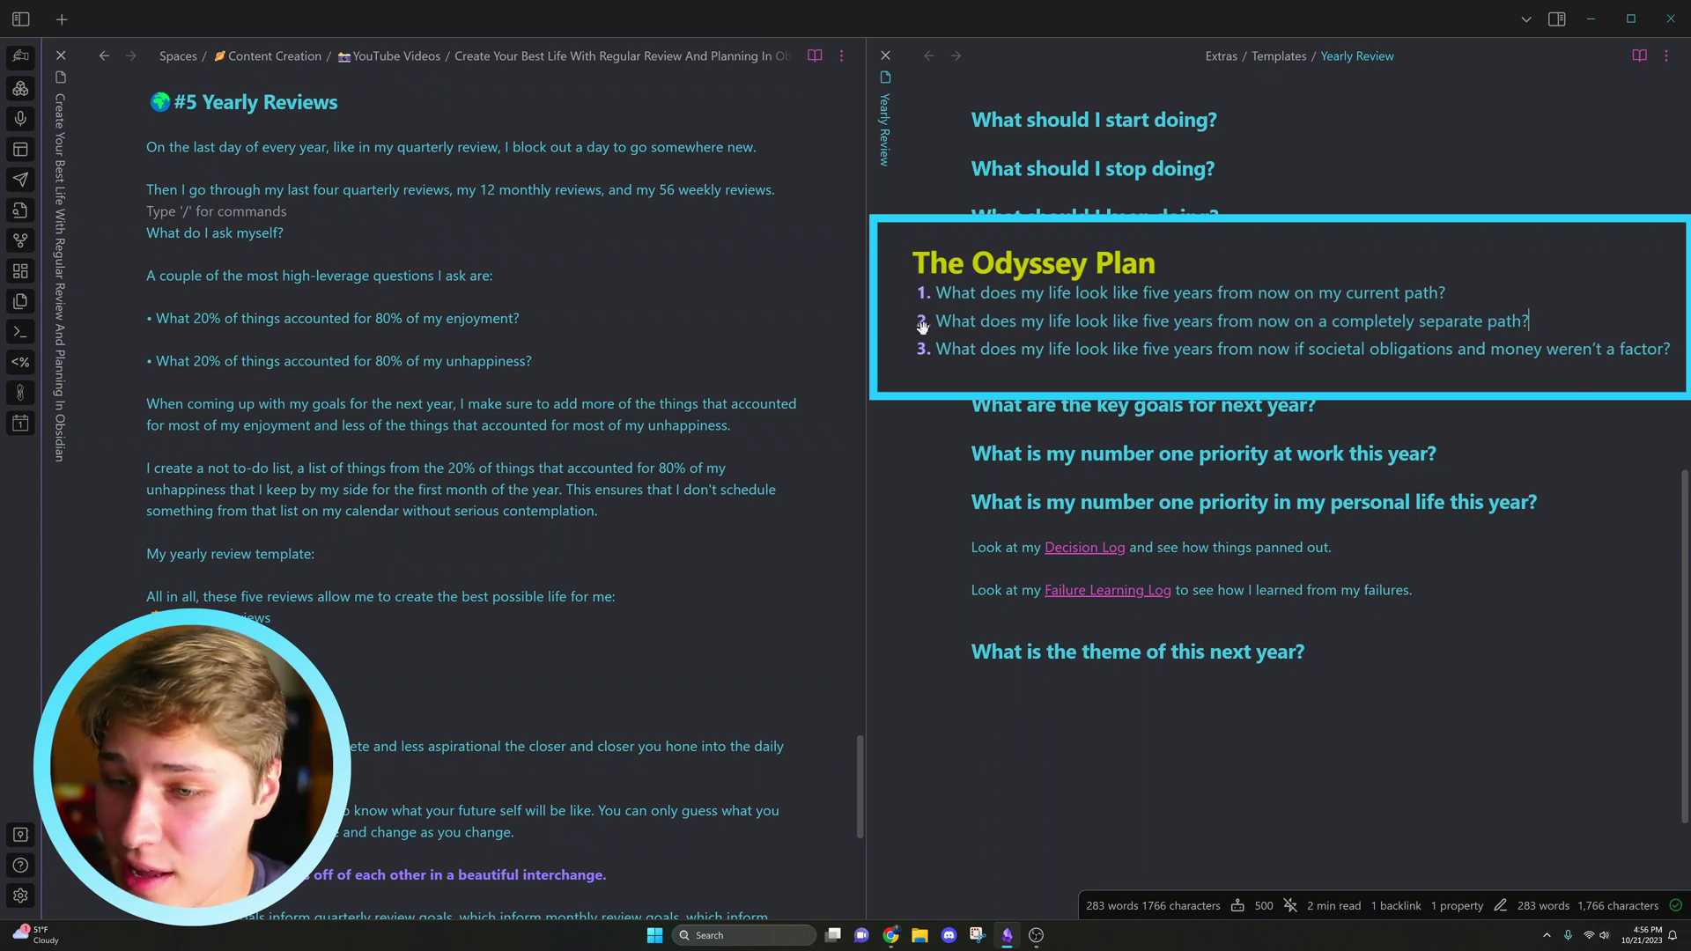
{"action": "left_click_drag", "start_coordinate": [935, 349], "coordinate": [1670, 348]}
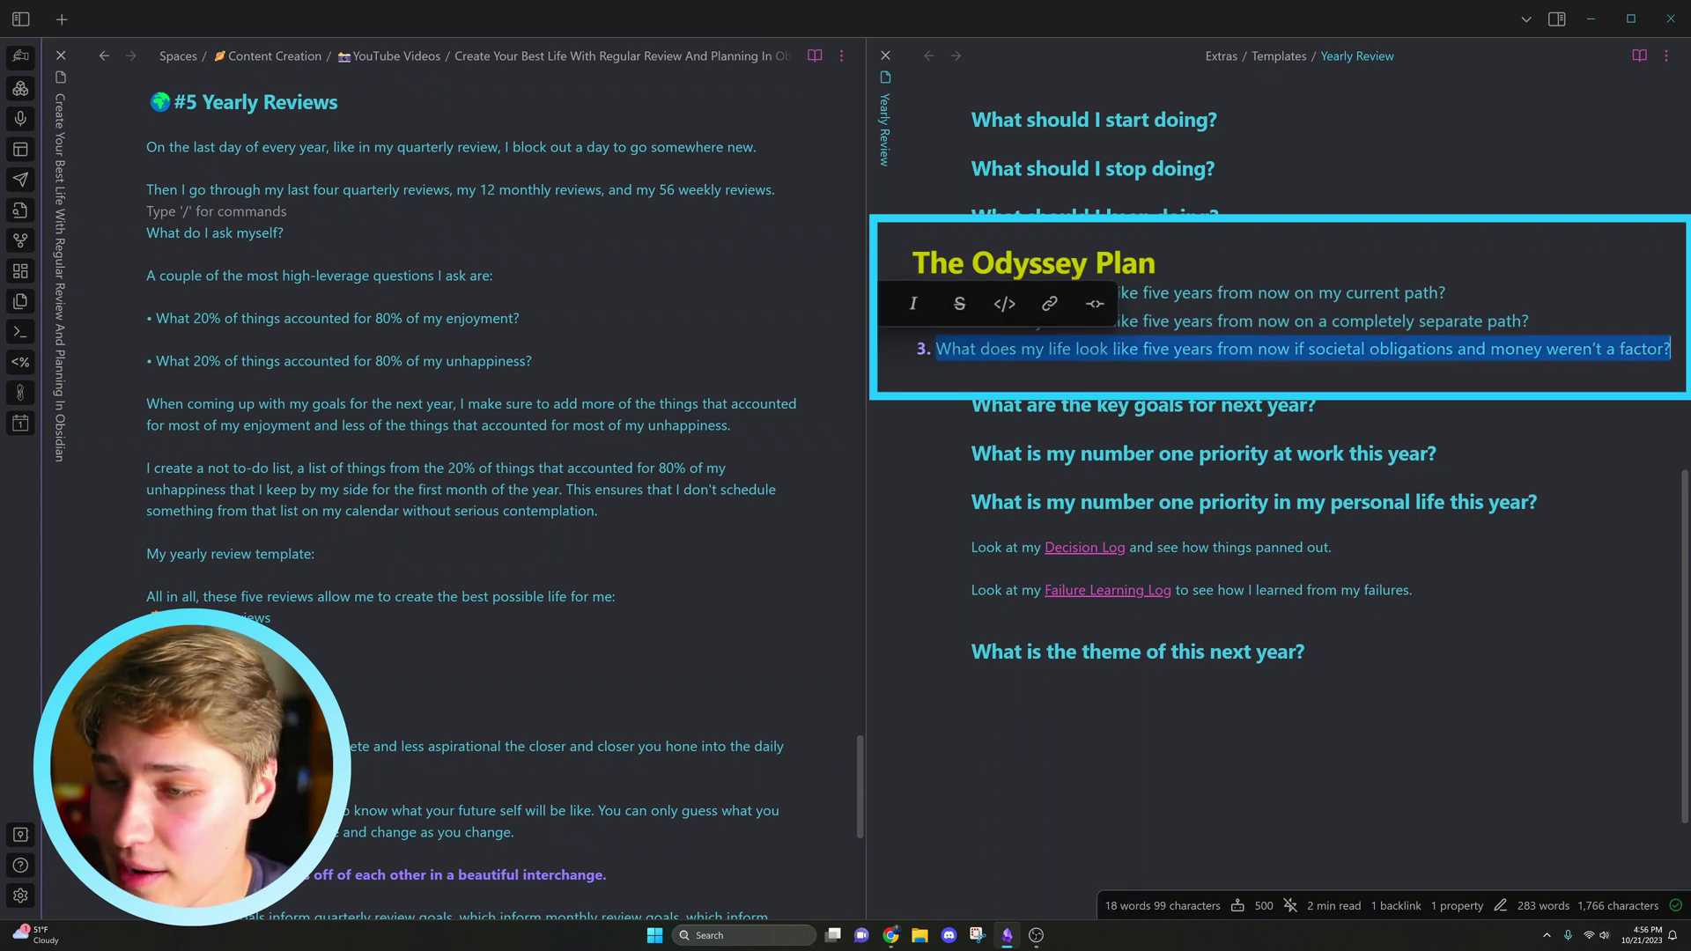
{"action": "left_click", "coordinate": [1670, 348]}
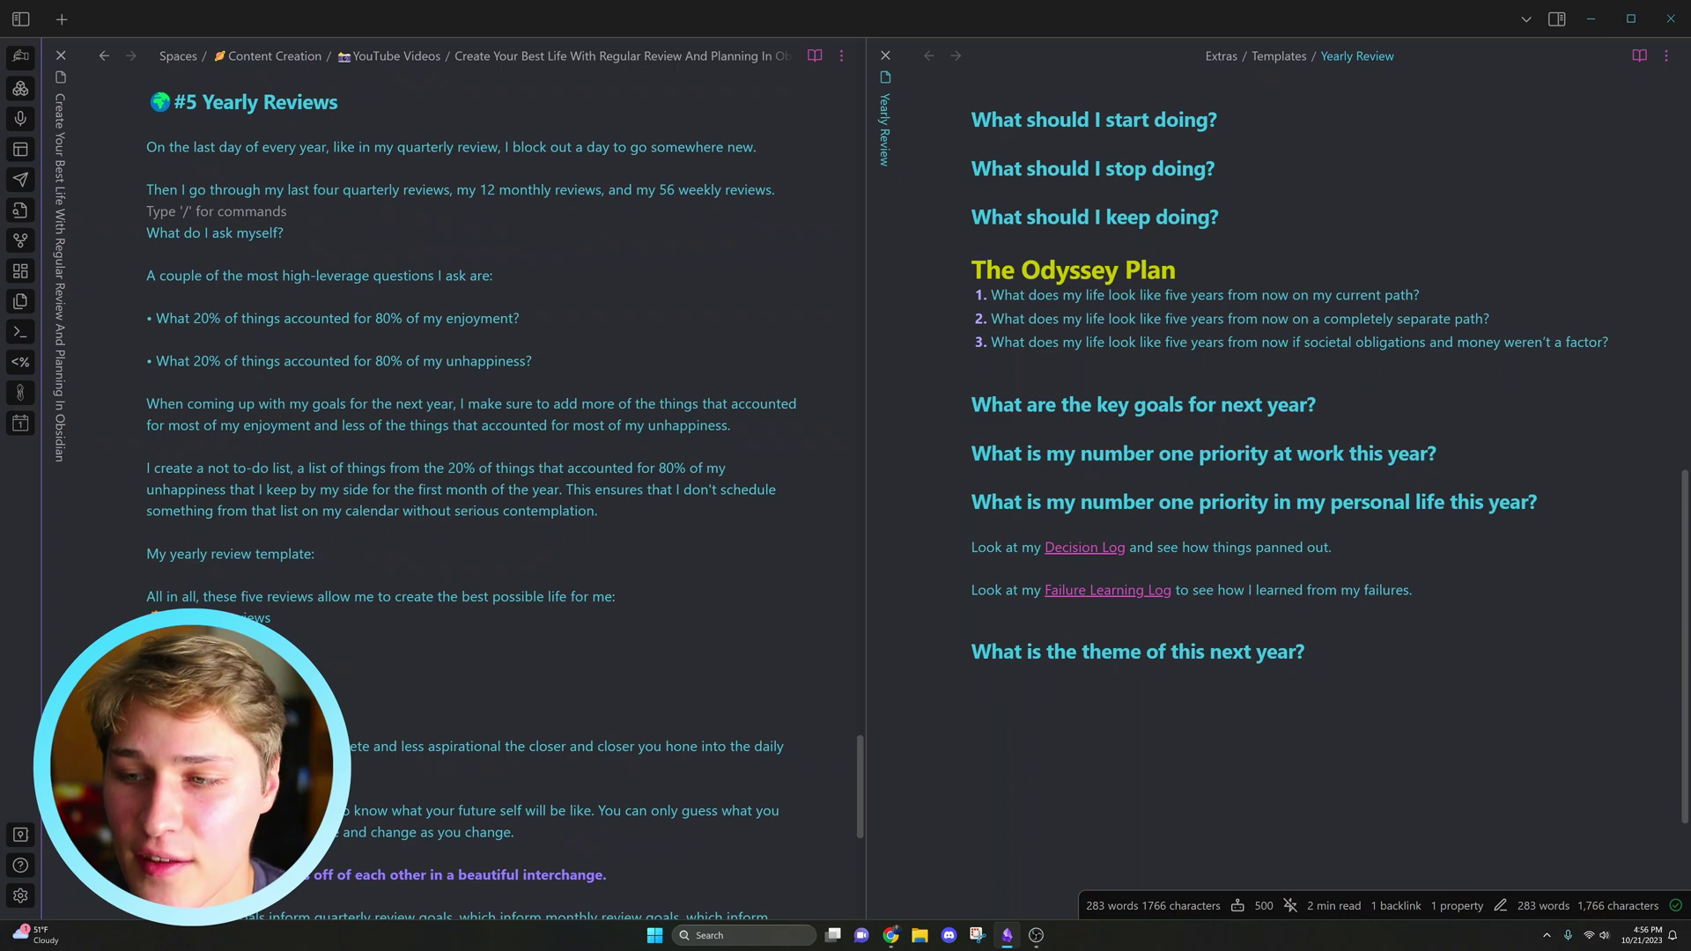
- Examine the Yearly Review template's closing questions, focusing on "What is the theme of this next year?"
{"action": "scroll", "coordinate": [1144, 265], "scroll_direction": "down", "scroll_amount": 2}
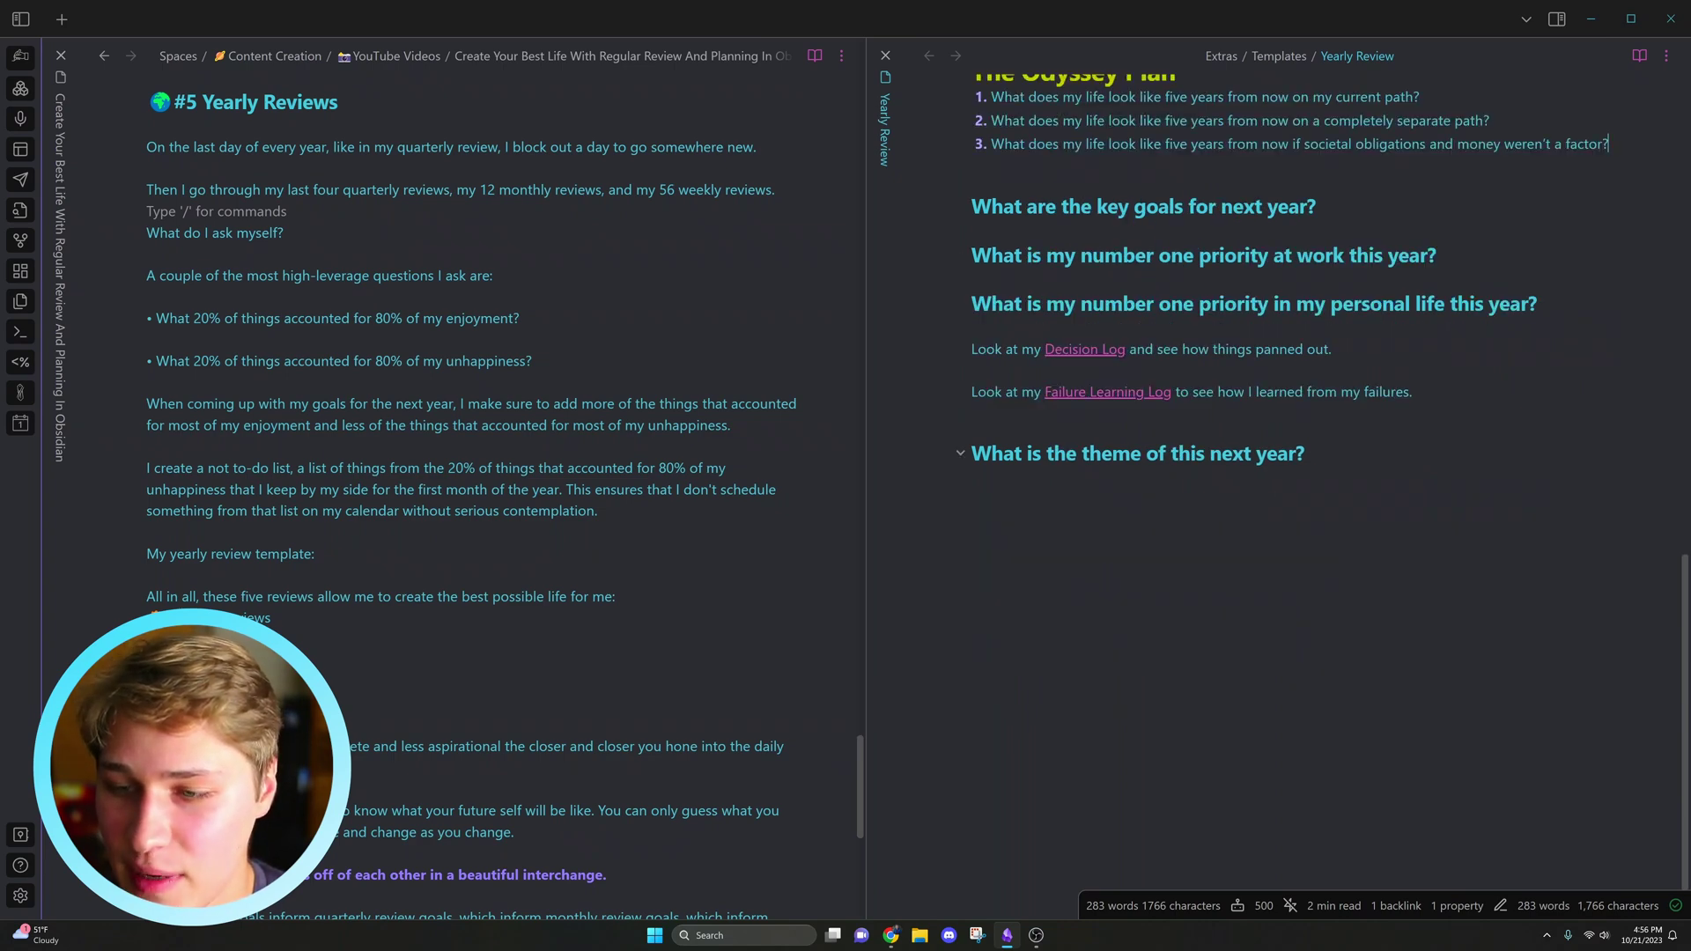
{"action": "left_click", "coordinate": [1204, 454]}
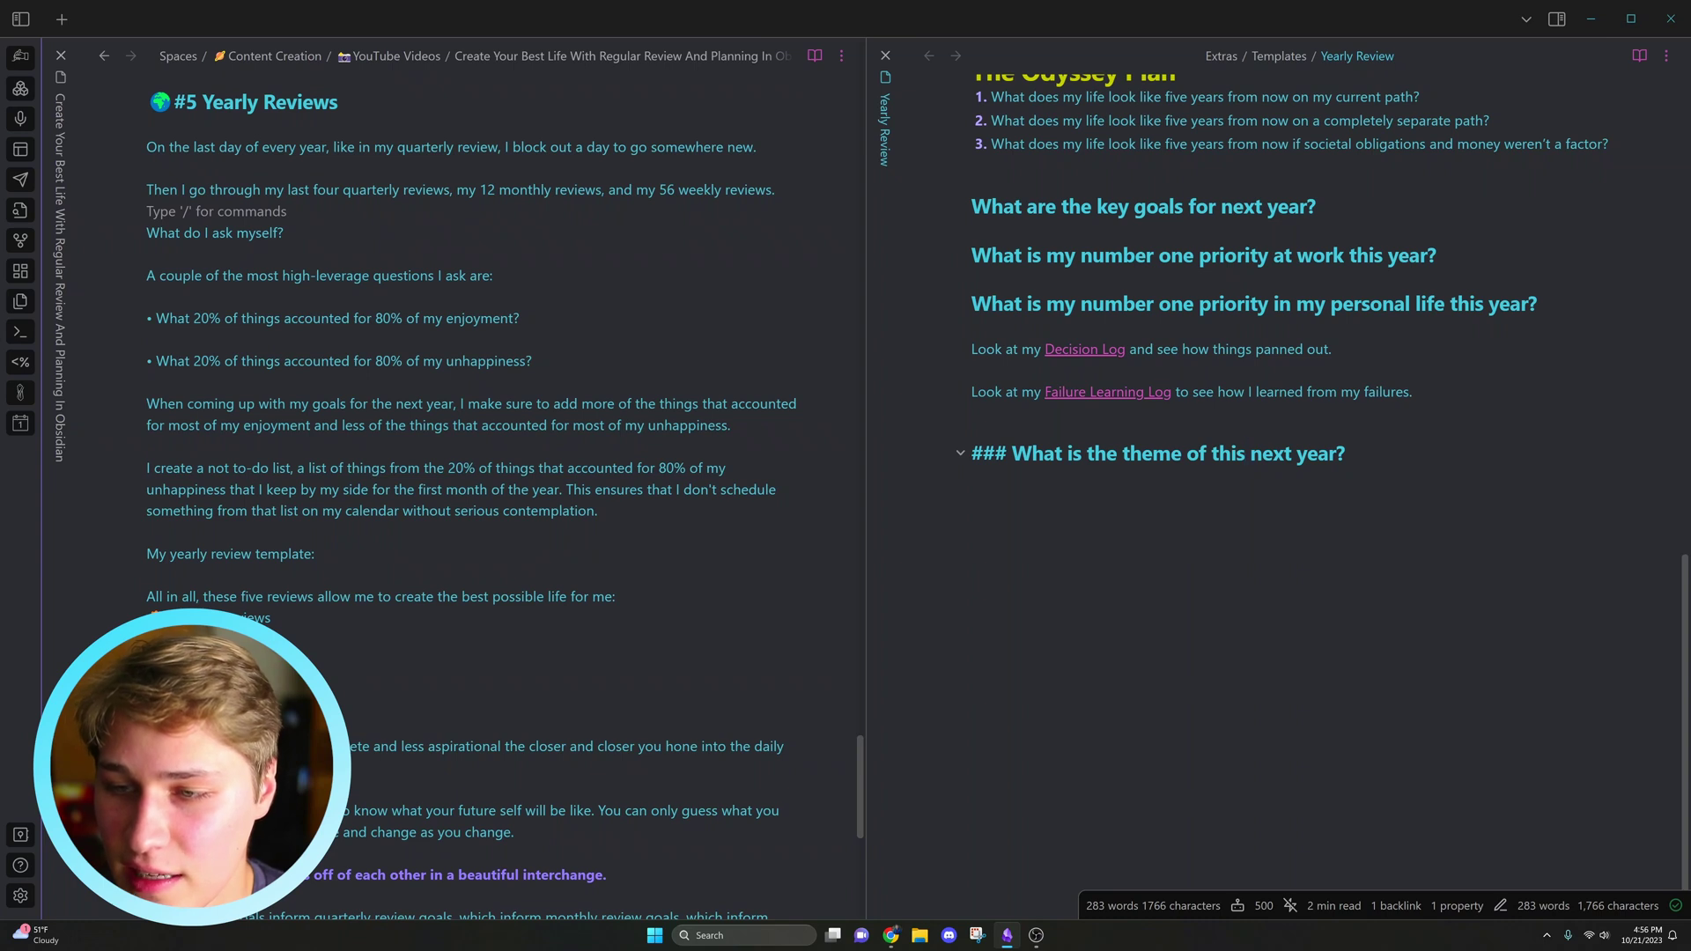
{"action": "left_click_drag", "start_coordinate": [1012, 454], "coordinate": [1346, 454]}
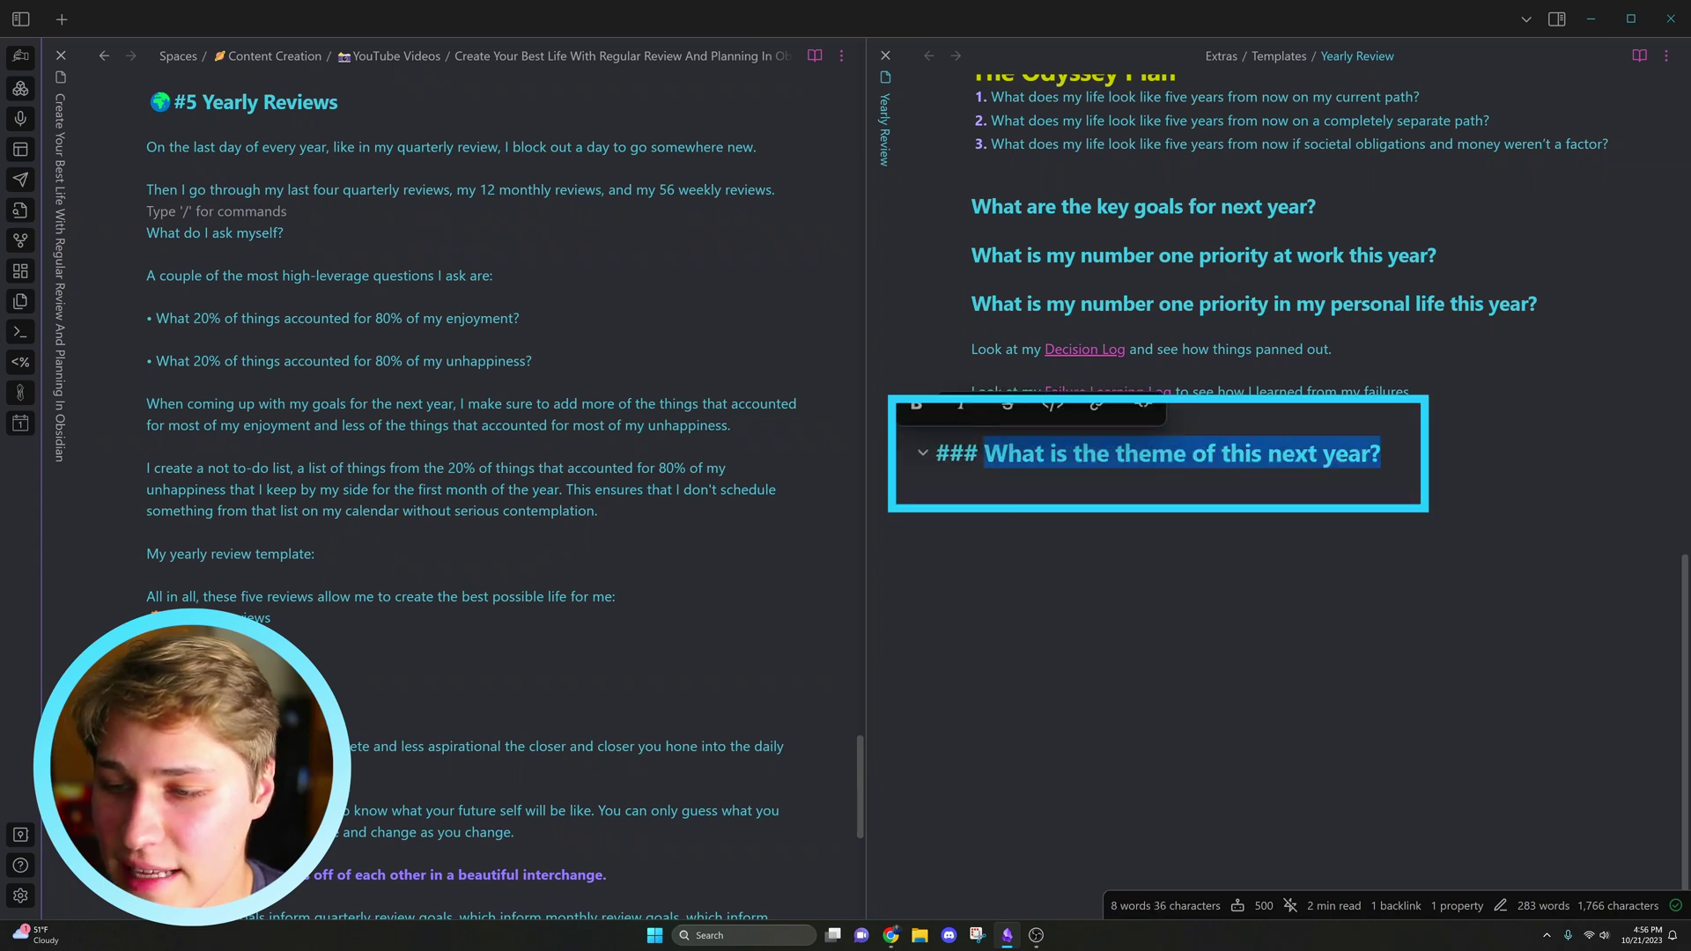
{"action": "left_click", "coordinate": [1378, 454]}
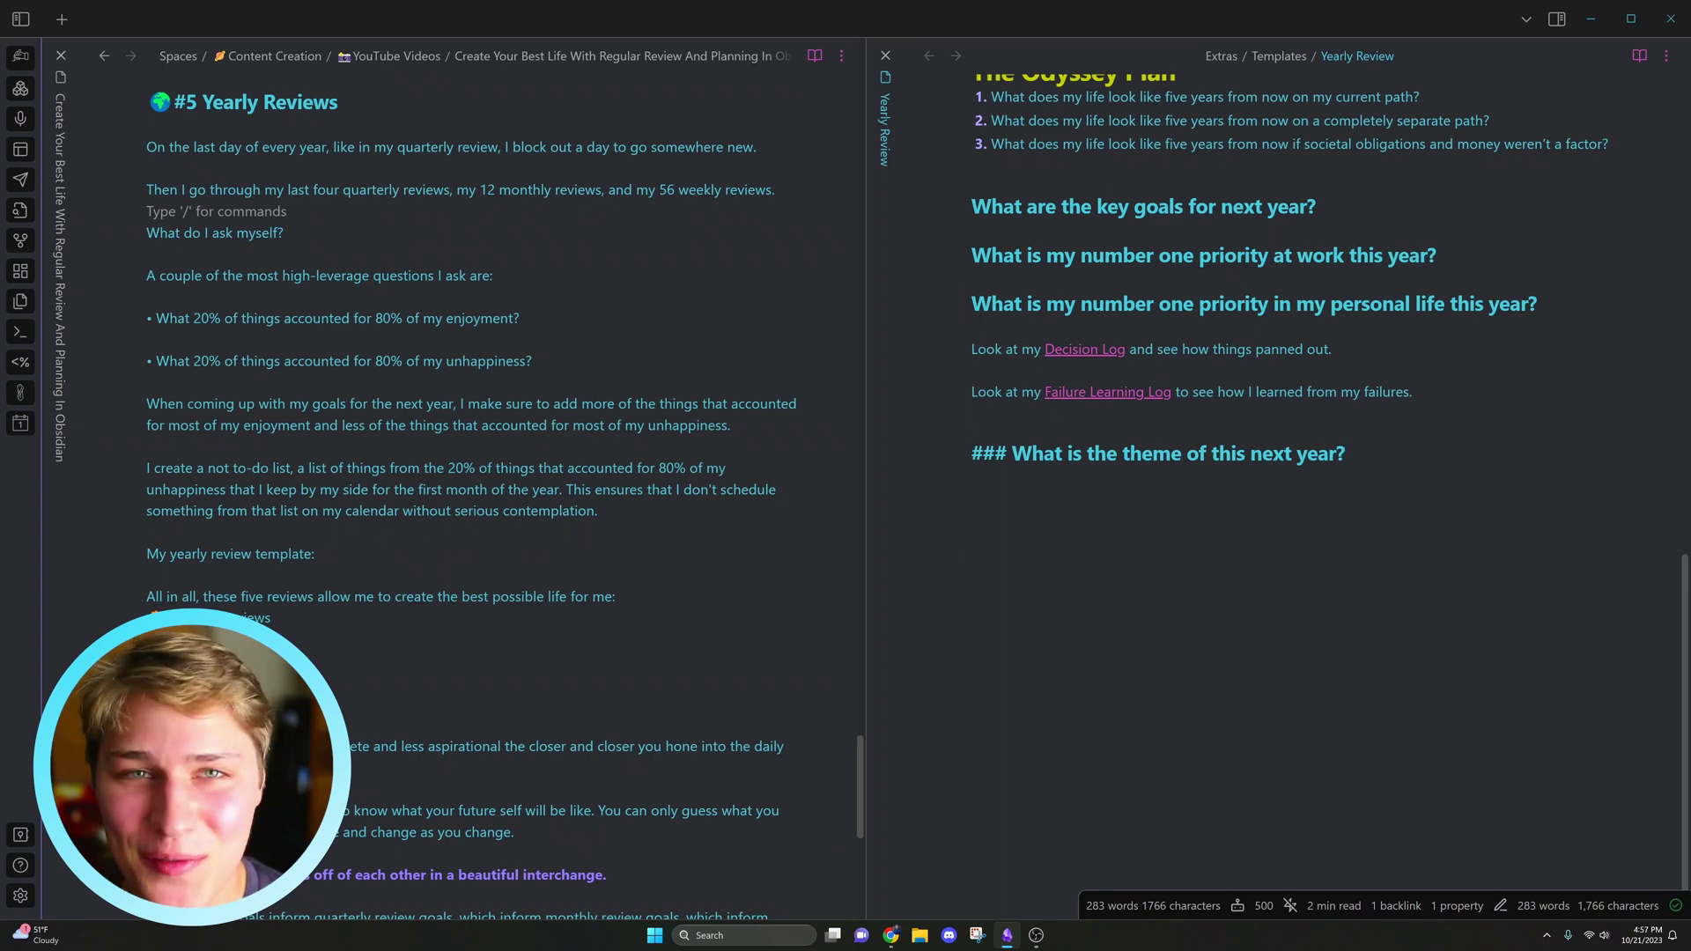
- Close the Yearly Review template and examine the main note's paragraph on keeping a not to-do list
{"action": "key", "text": "ctrl+w"}
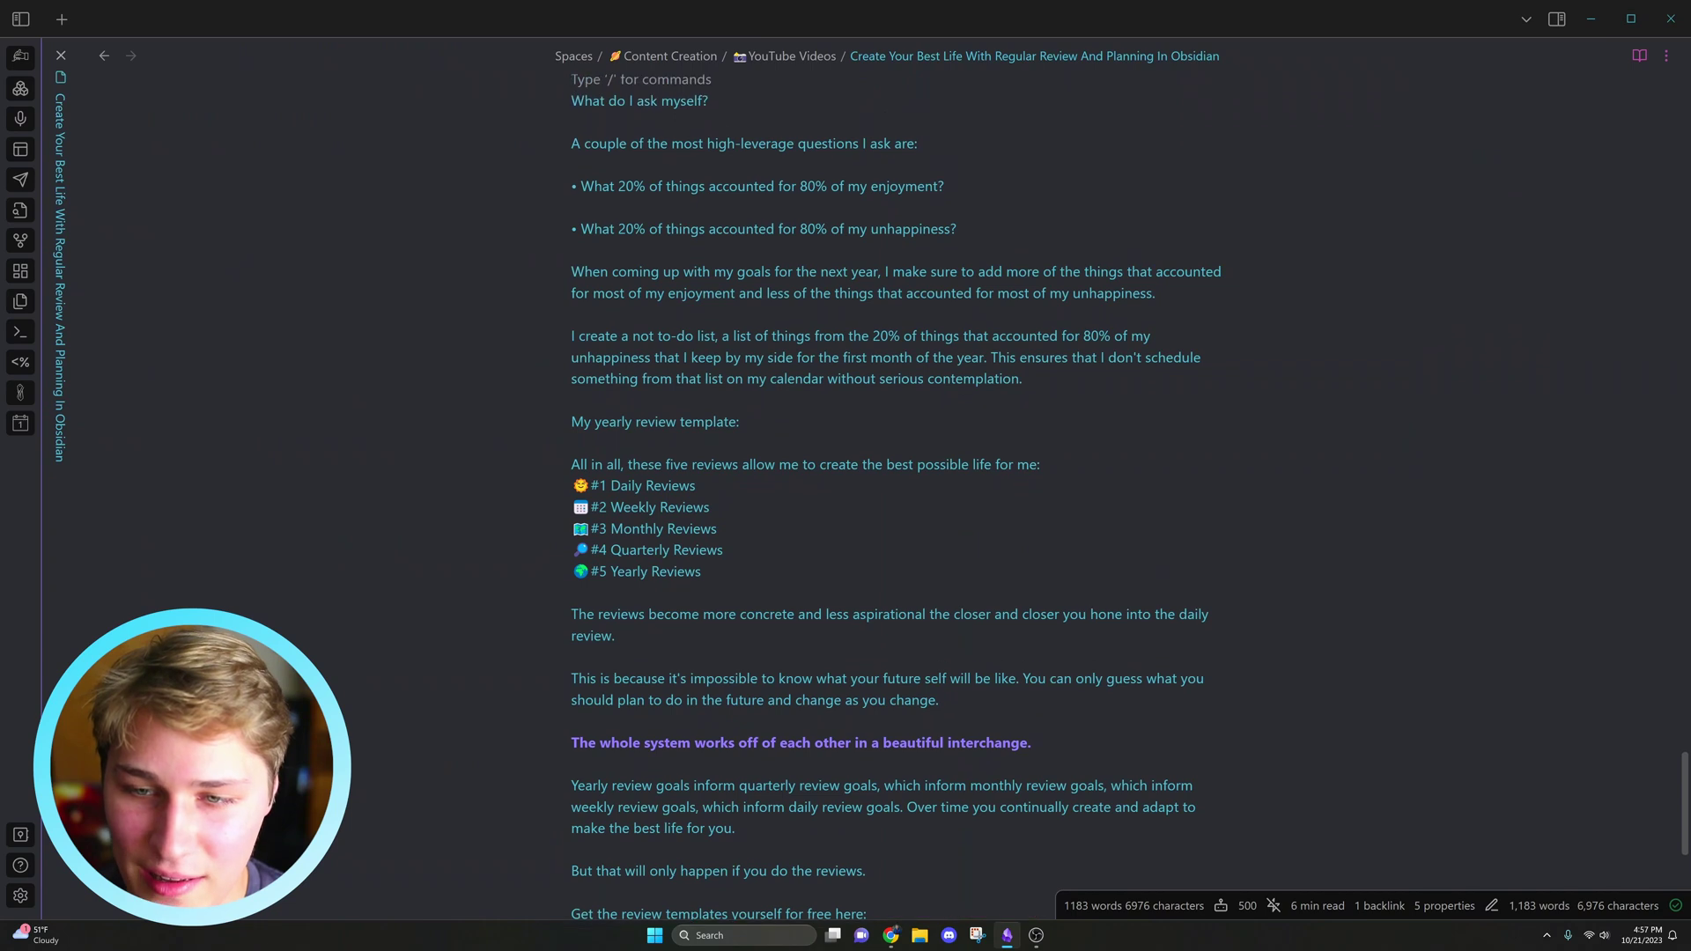
{"action": "triple_click", "coordinate": [783, 358]}
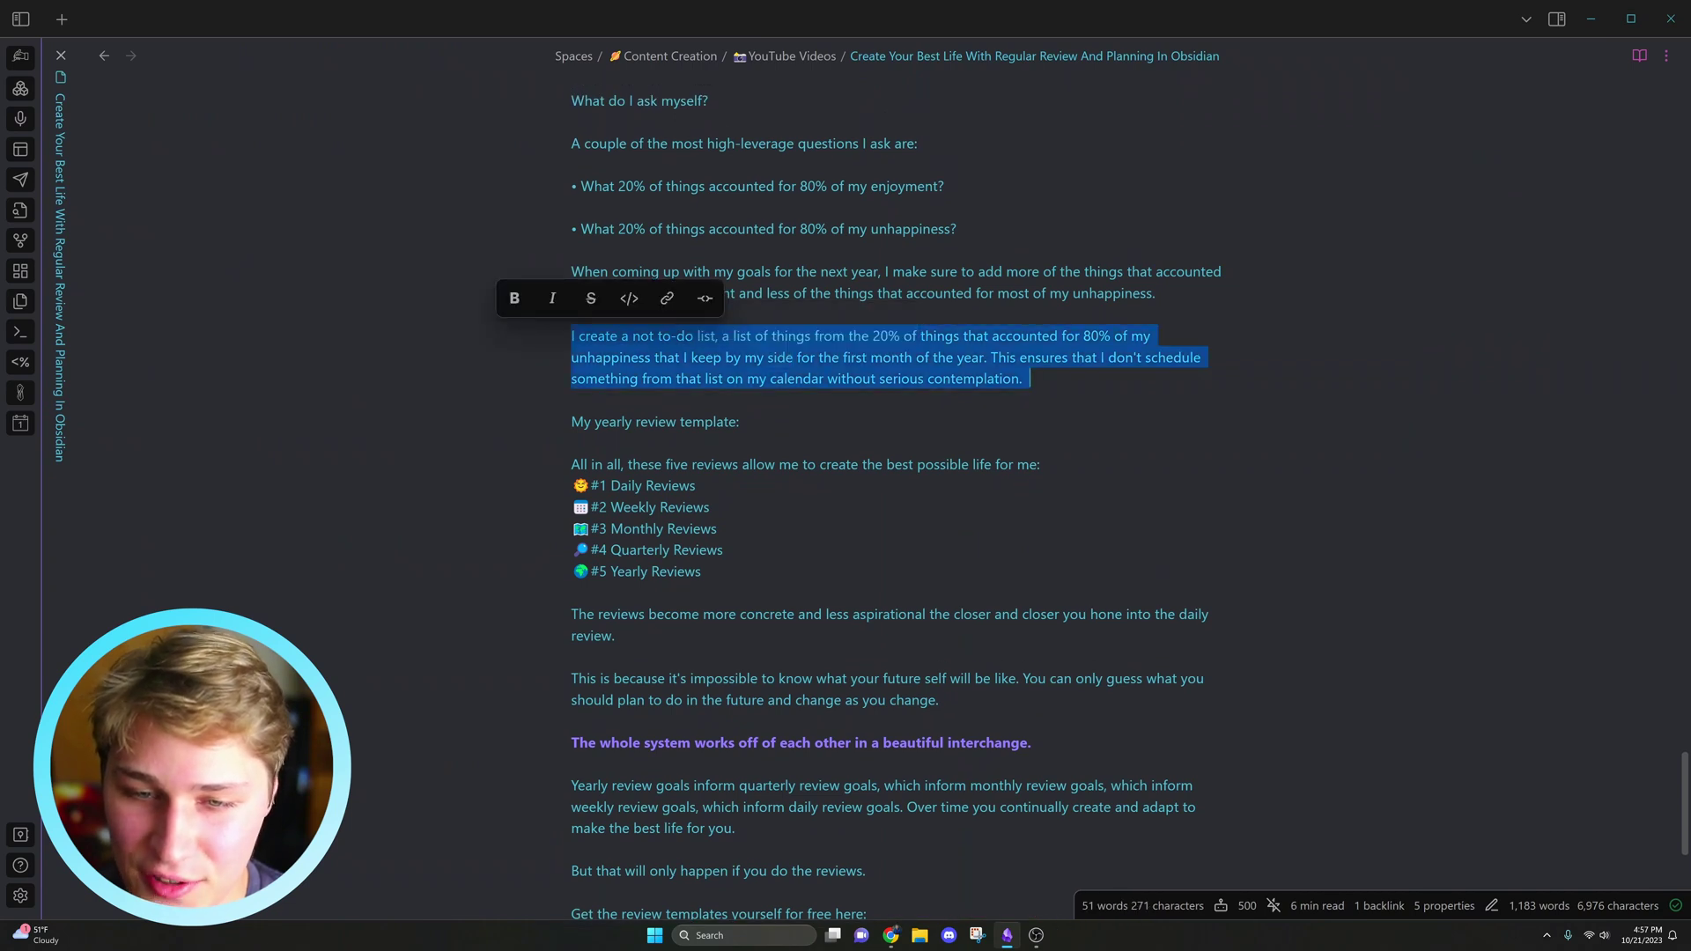
{"action": "left_click", "coordinate": [691, 358]}
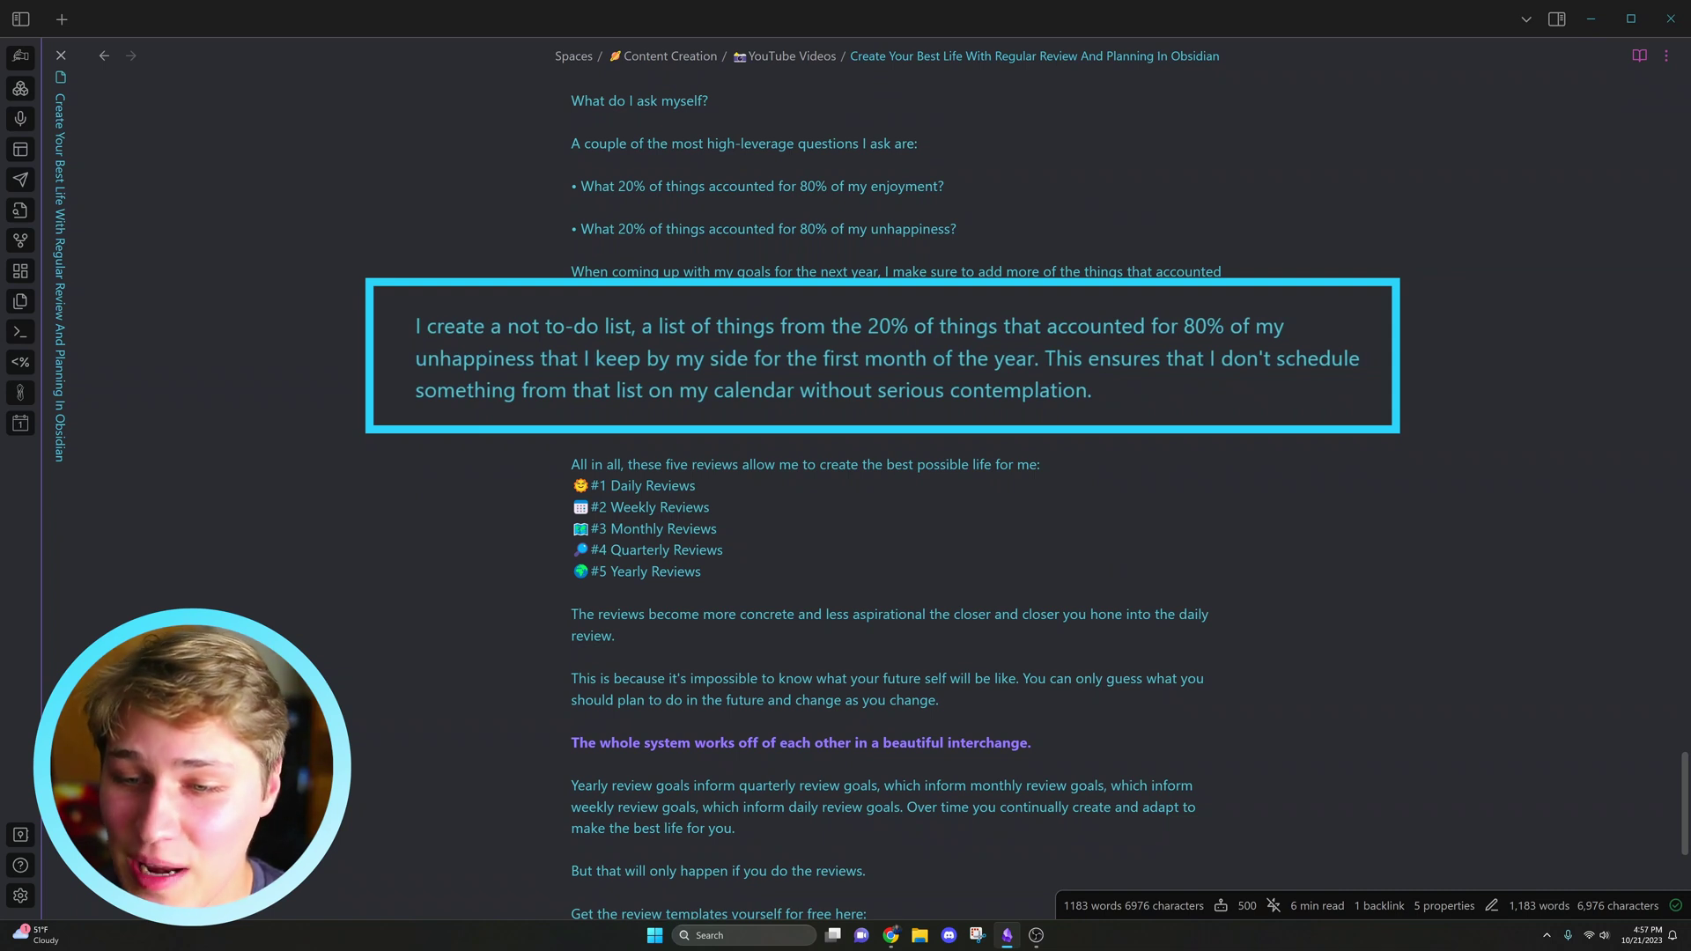
{"action": "left_click_drag", "start_coordinate": [867, 325], "coordinate": [539, 358]}
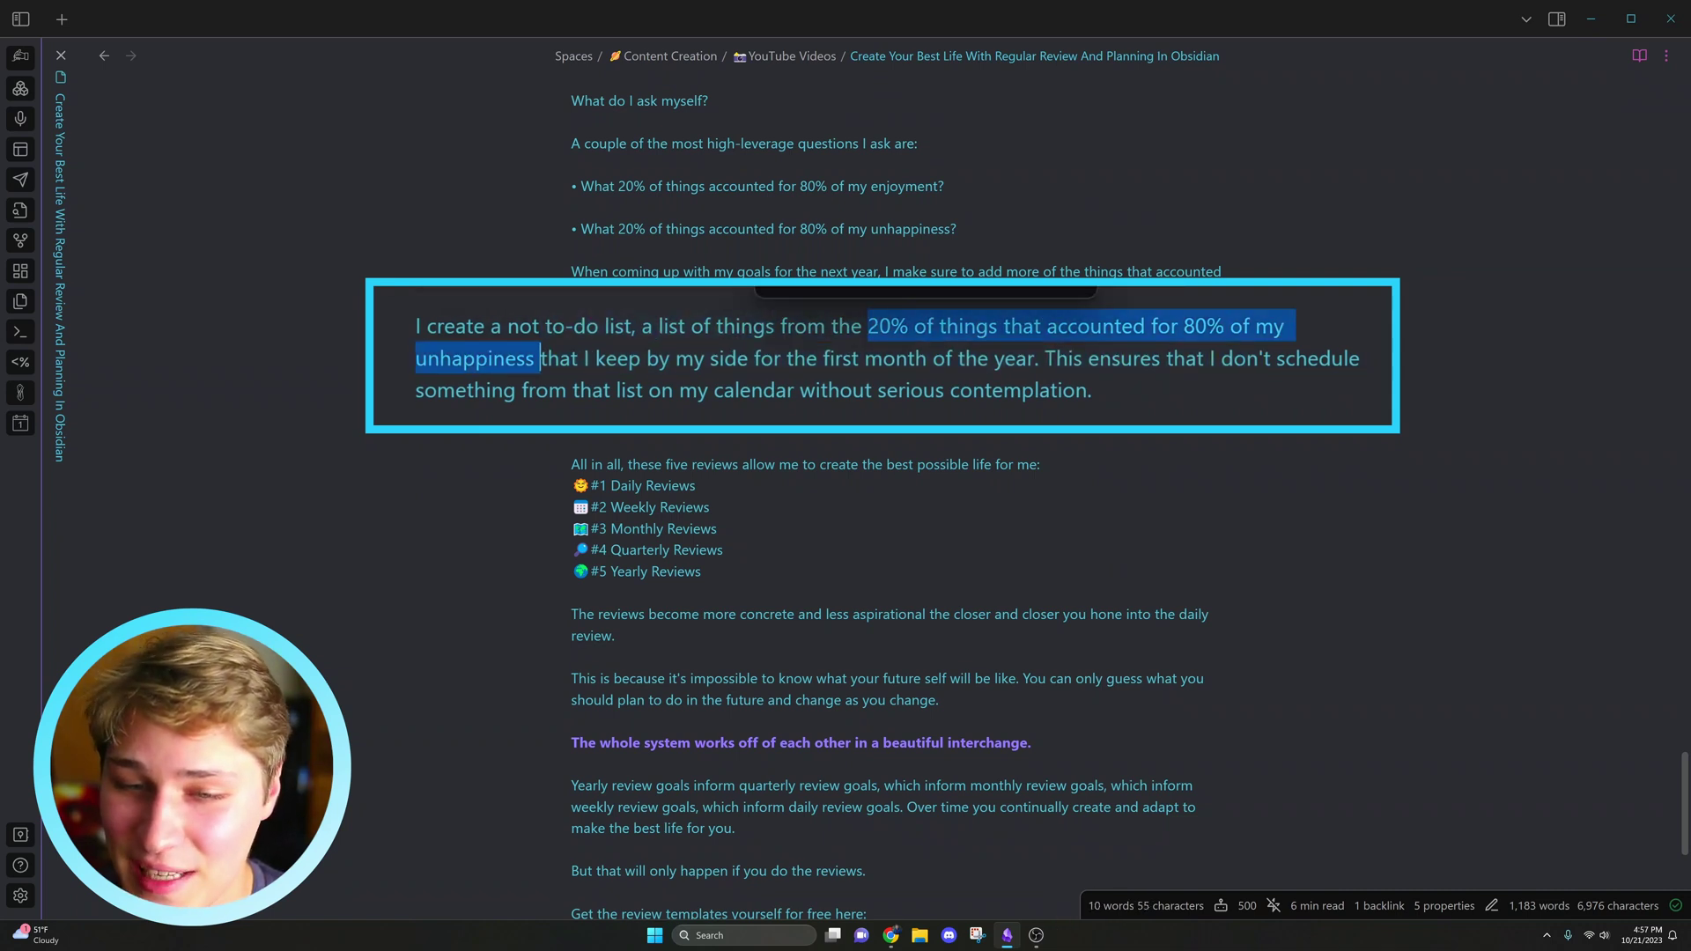
{"action": "left_click", "coordinate": [718, 336]}
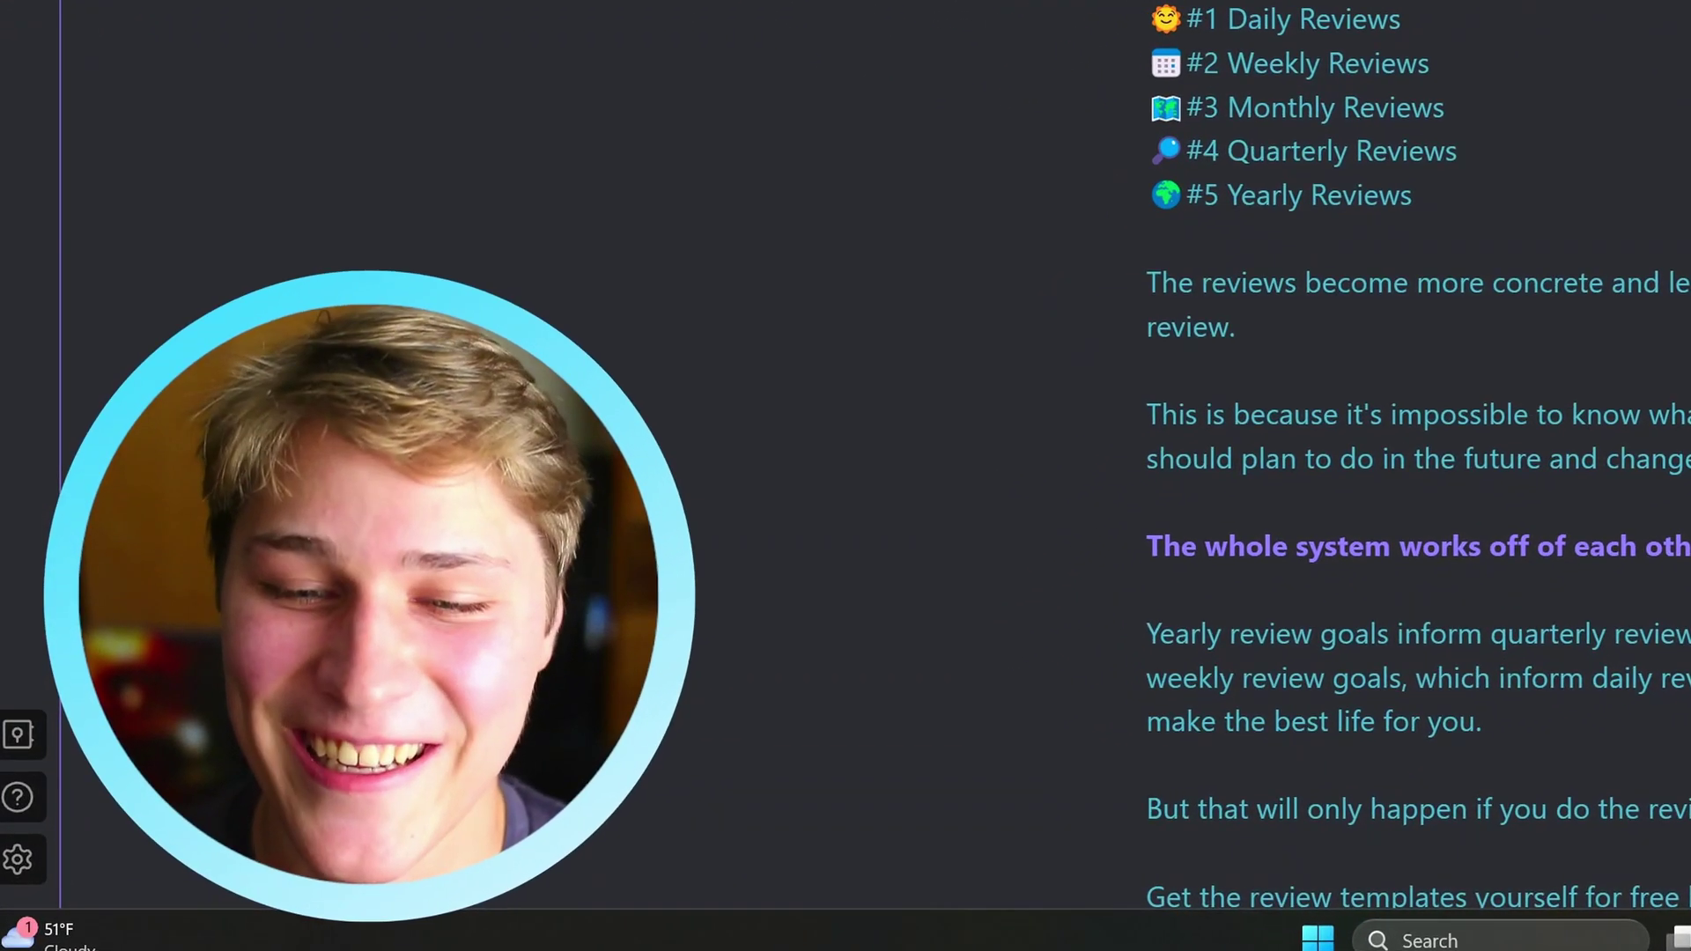
- Read the note's conclusion on how the five reviews work together, through to the link for the free review templates
{"action": "scroll", "coordinate": [895, 498], "scroll_direction": "down", "scroll_amount": 1}
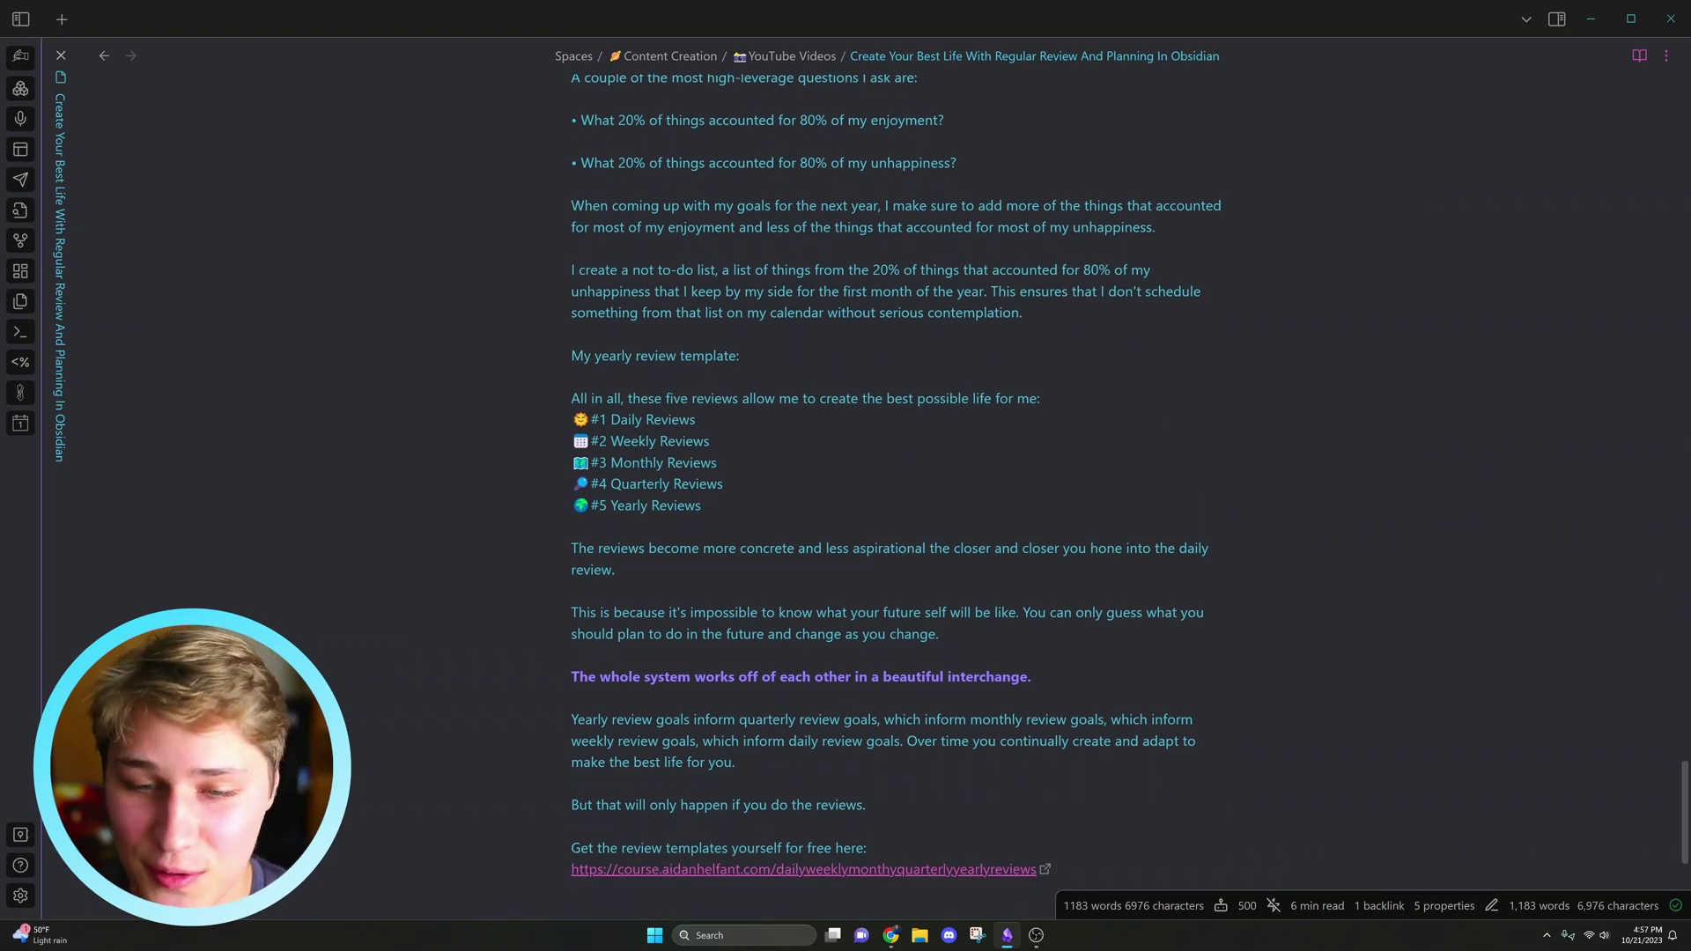
{"action": "scroll", "coordinate": [896, 496], "scroll_direction": "down", "scroll_amount": 3}
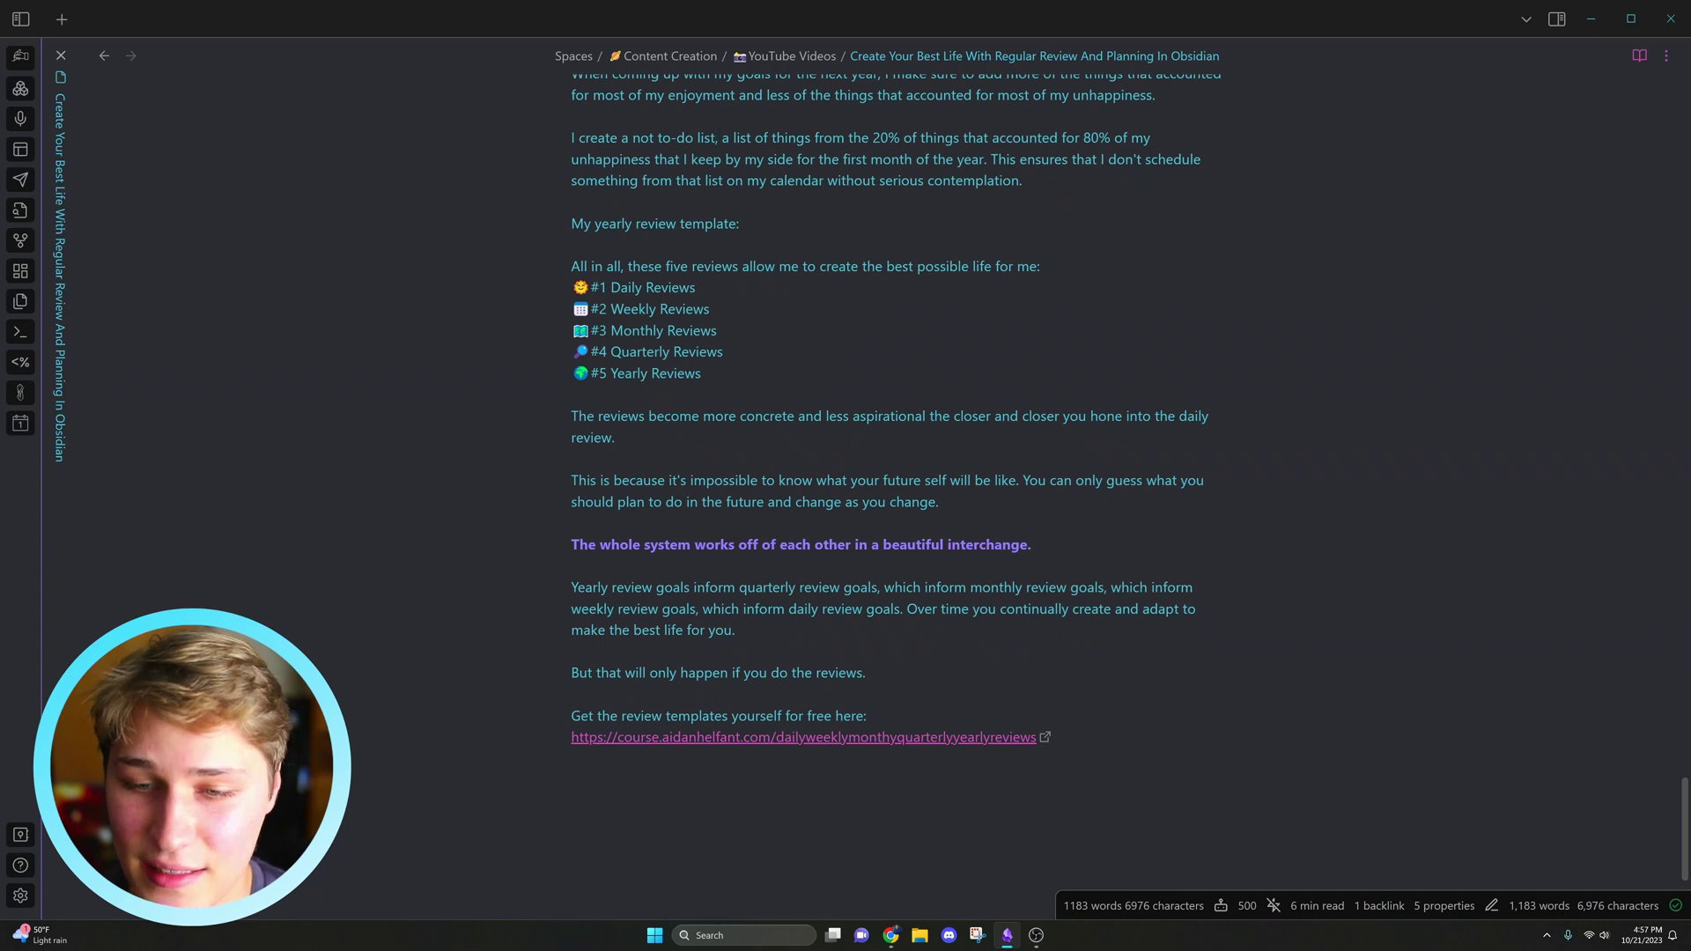
{"action": "scroll", "coordinate": [896, 408], "scroll_direction": "down", "scroll_amount": 1}
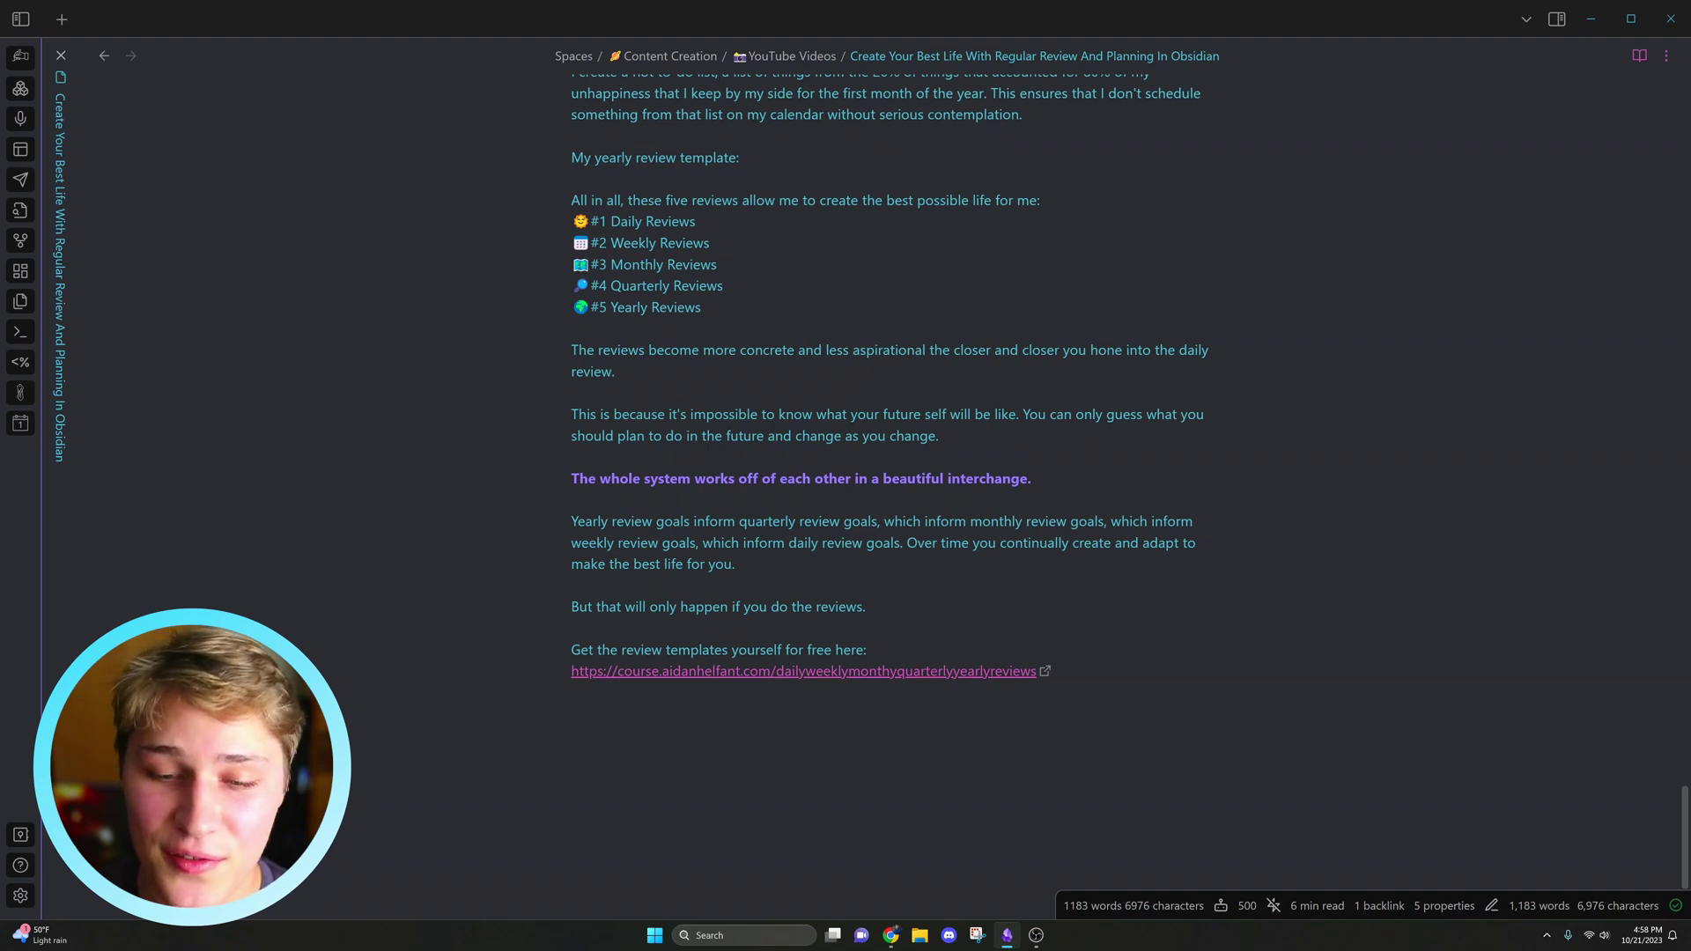
{"action": "scroll", "coordinate": [889, 493], "scroll_direction": "down", "scroll_amount": 2}
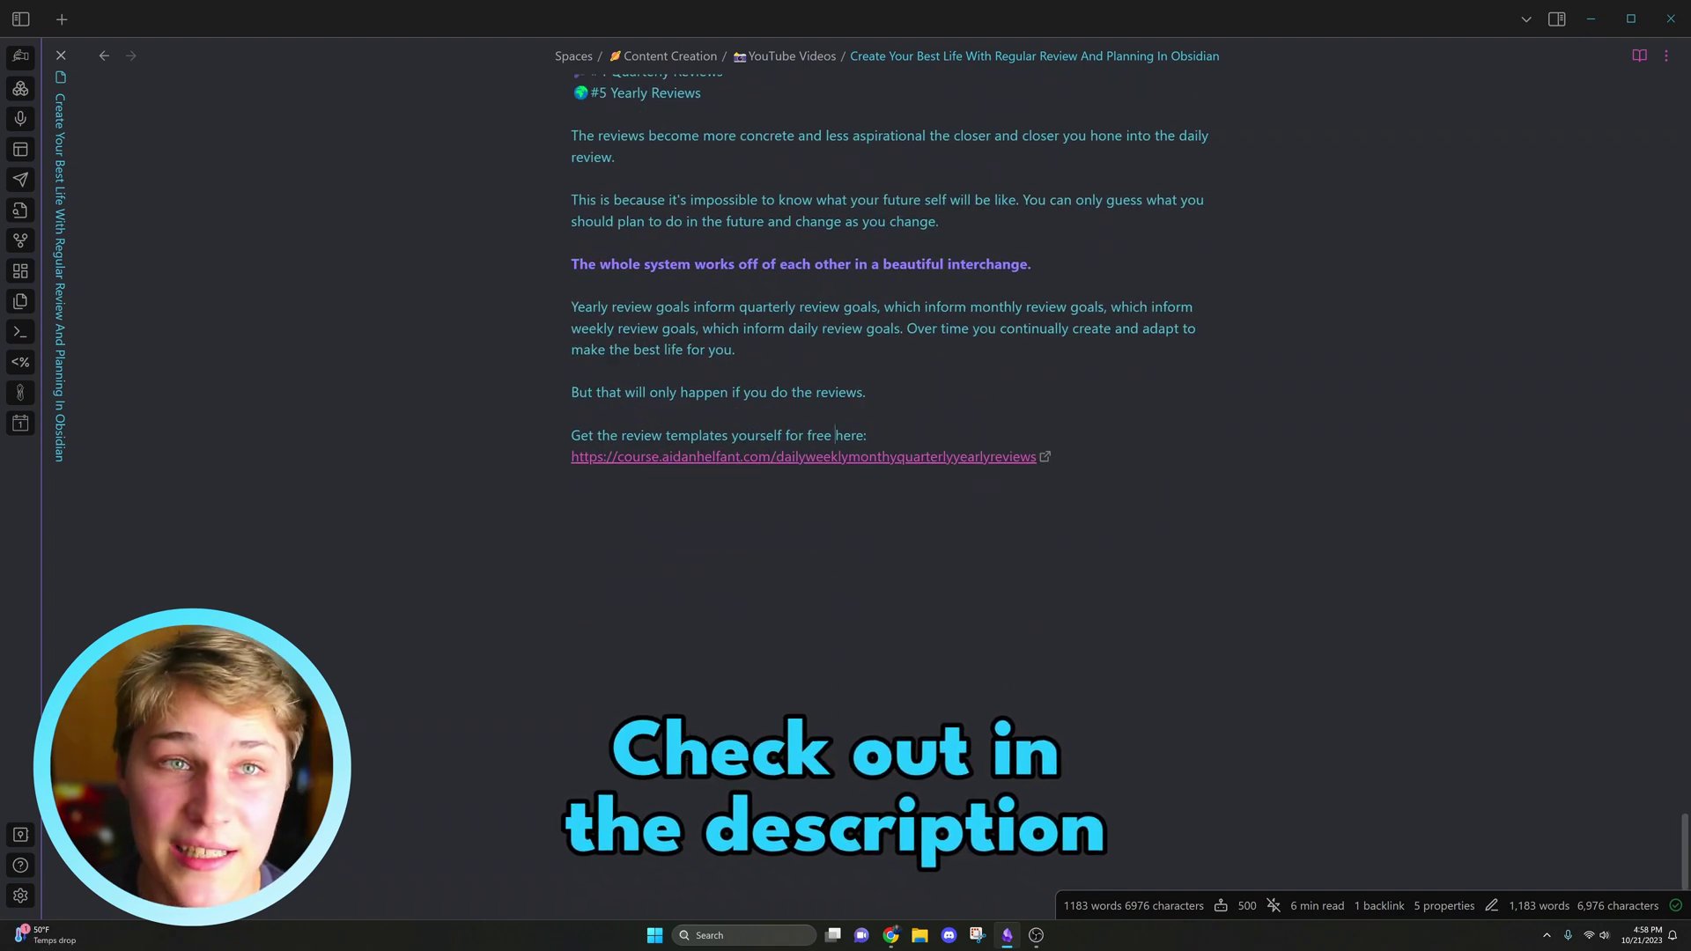